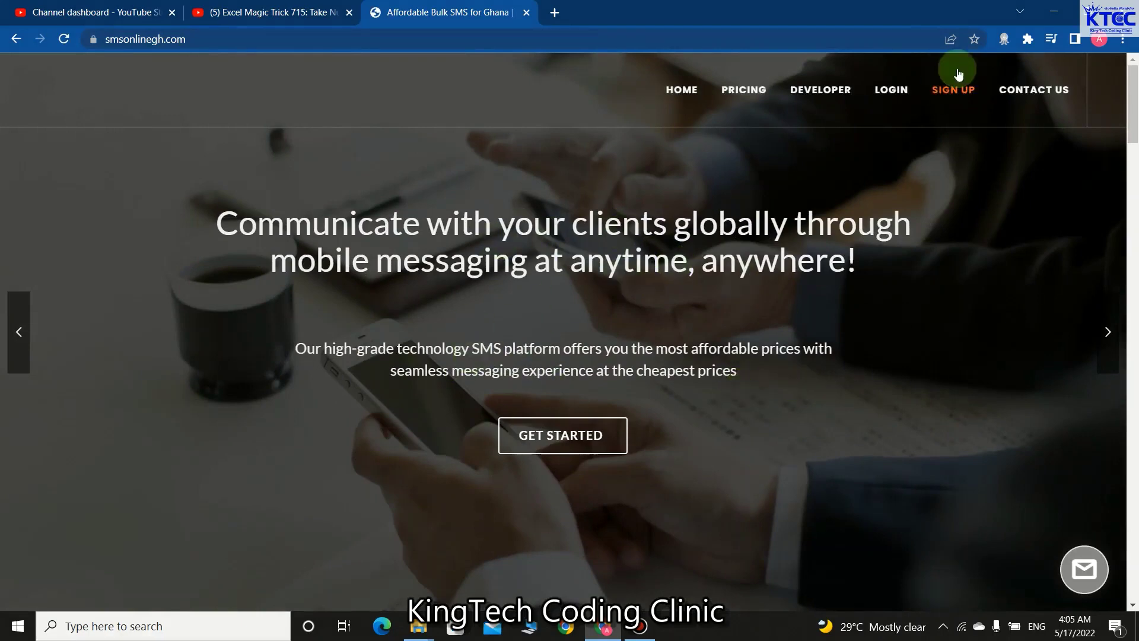
# - Open the sign-up form and step through the name, email, company and password fields
pyautogui.click(954, 90)
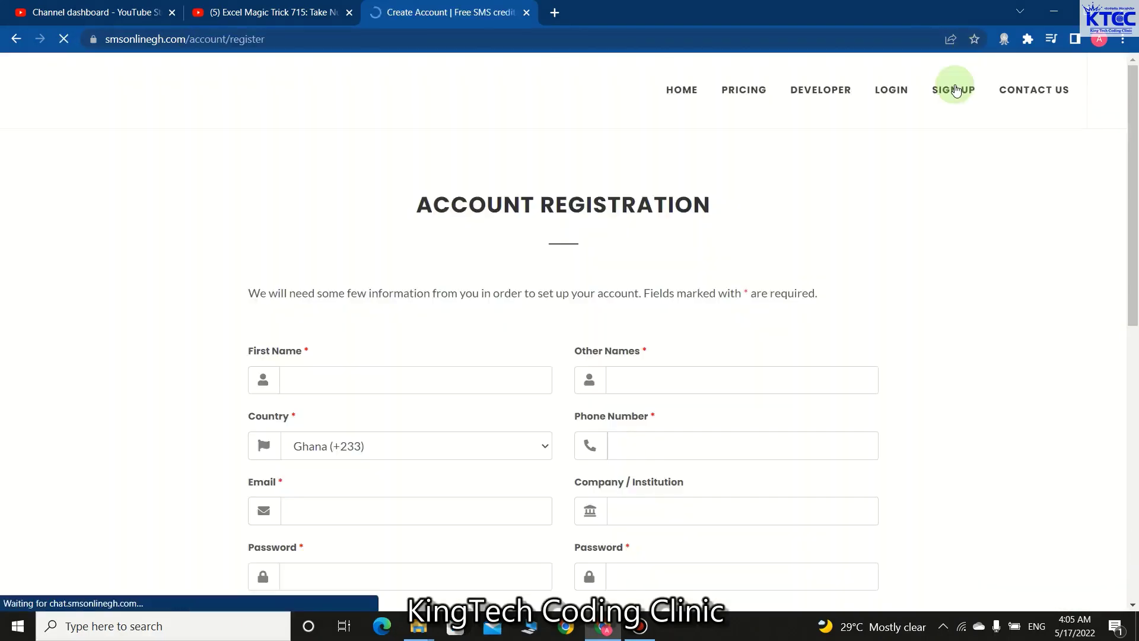
pyautogui.scroll(-3, 411, 367)
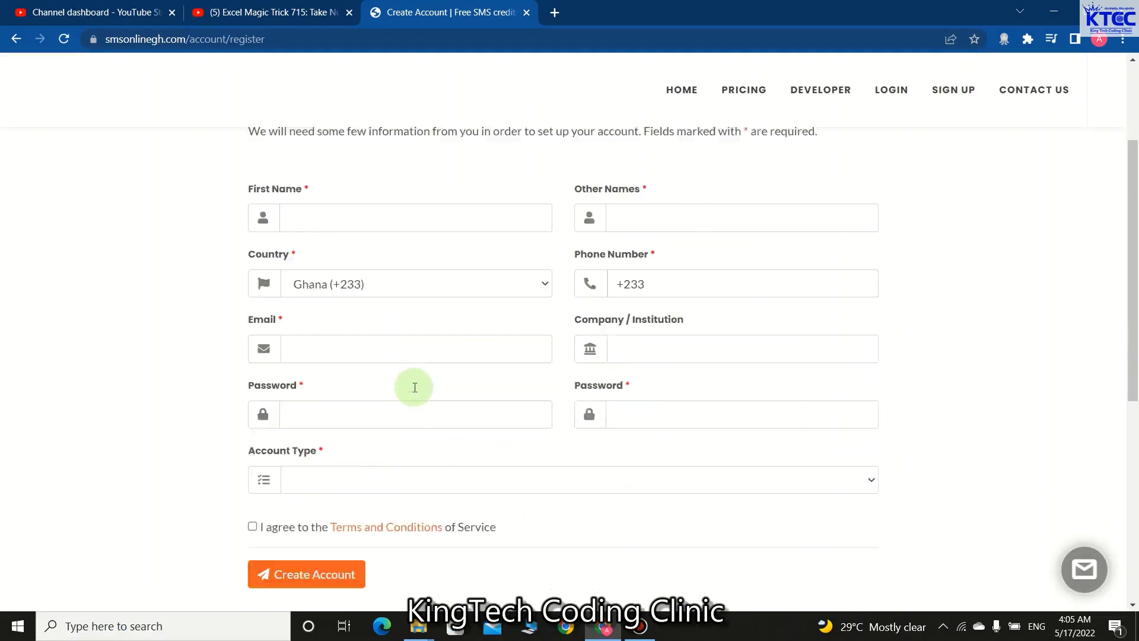
pyautogui.click(336, 229)
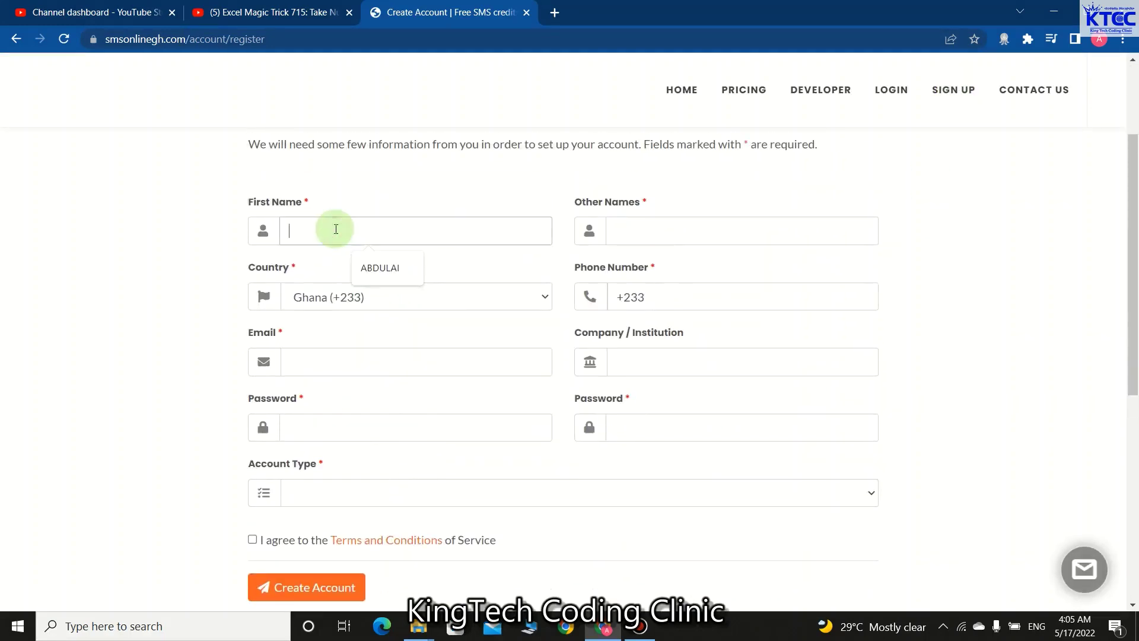
pyautogui.click(675, 228)
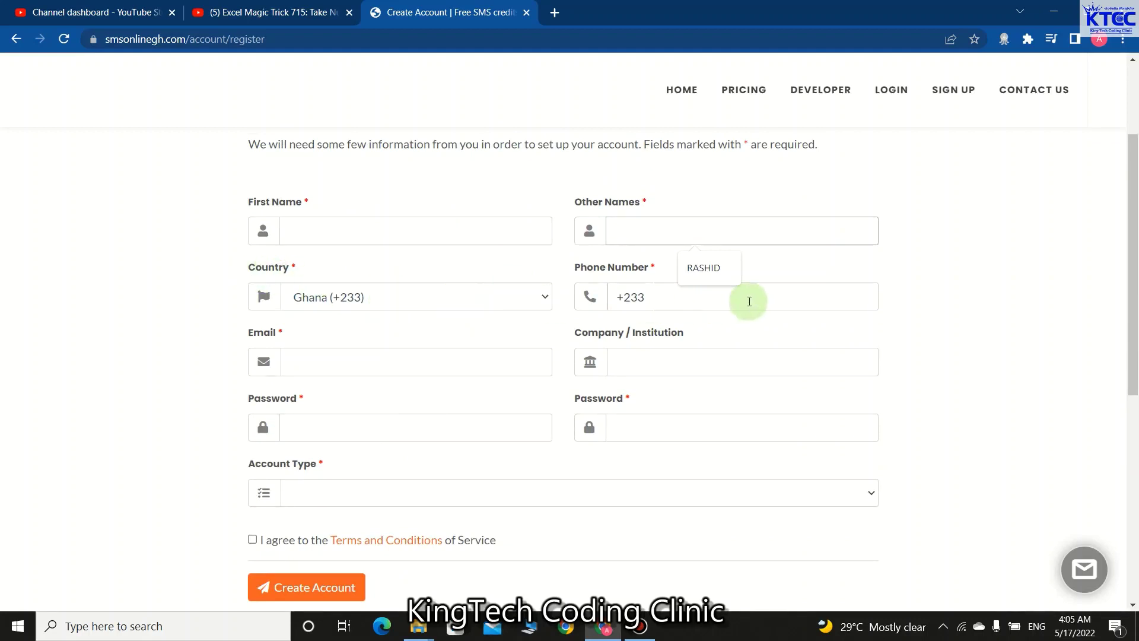
pyautogui.click(395, 369)
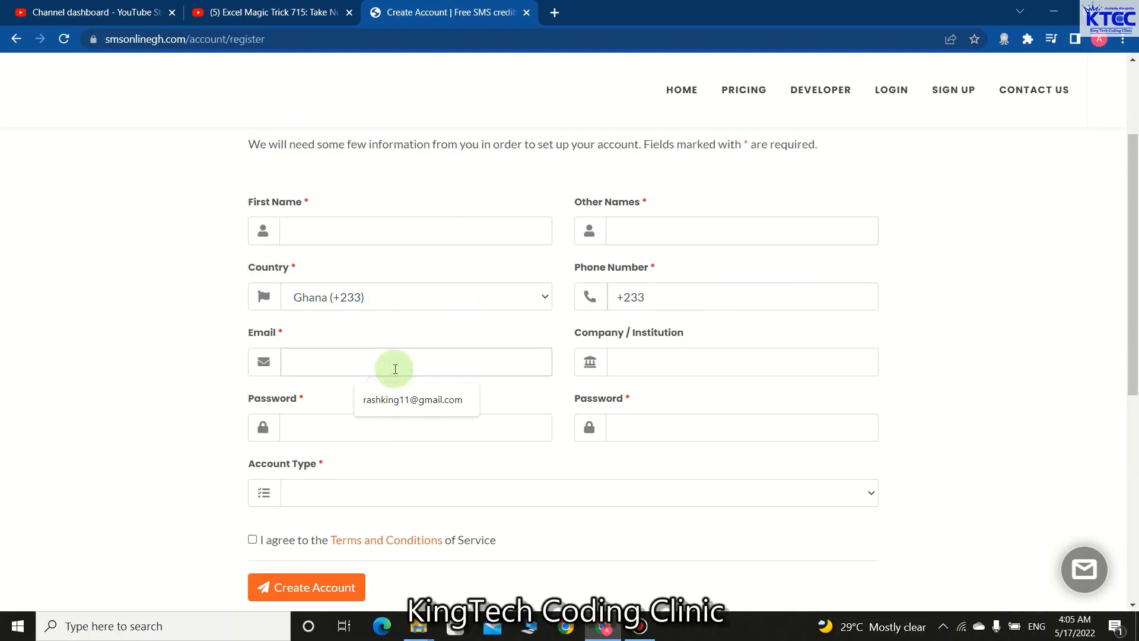
pyautogui.click(663, 363)
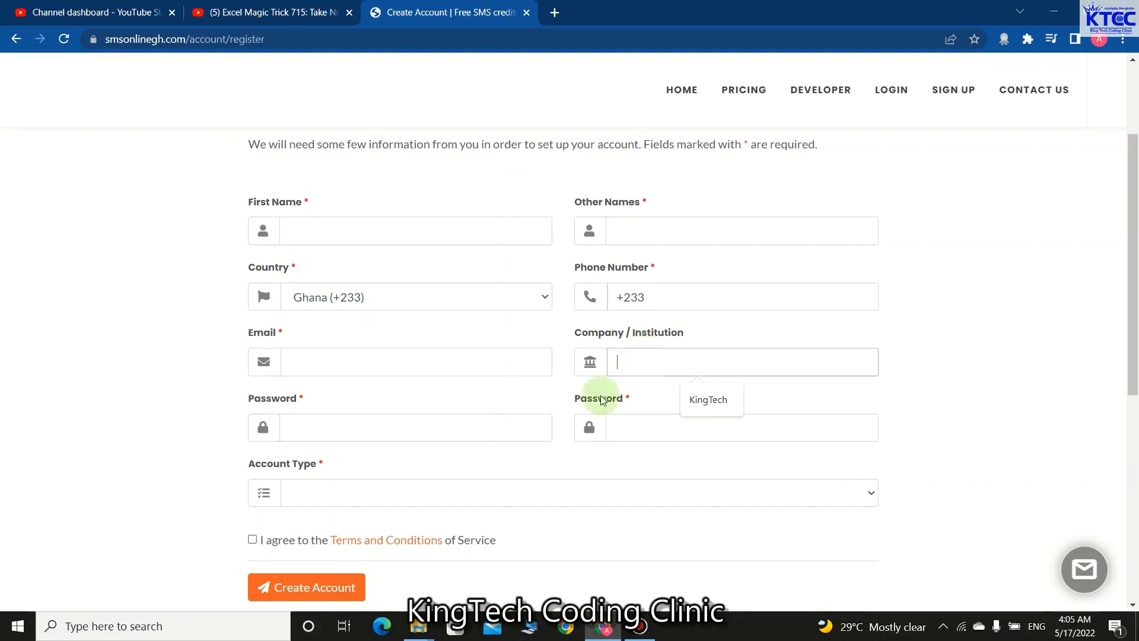
pyautogui.click(418, 428)
pyautogui.click(678, 436)
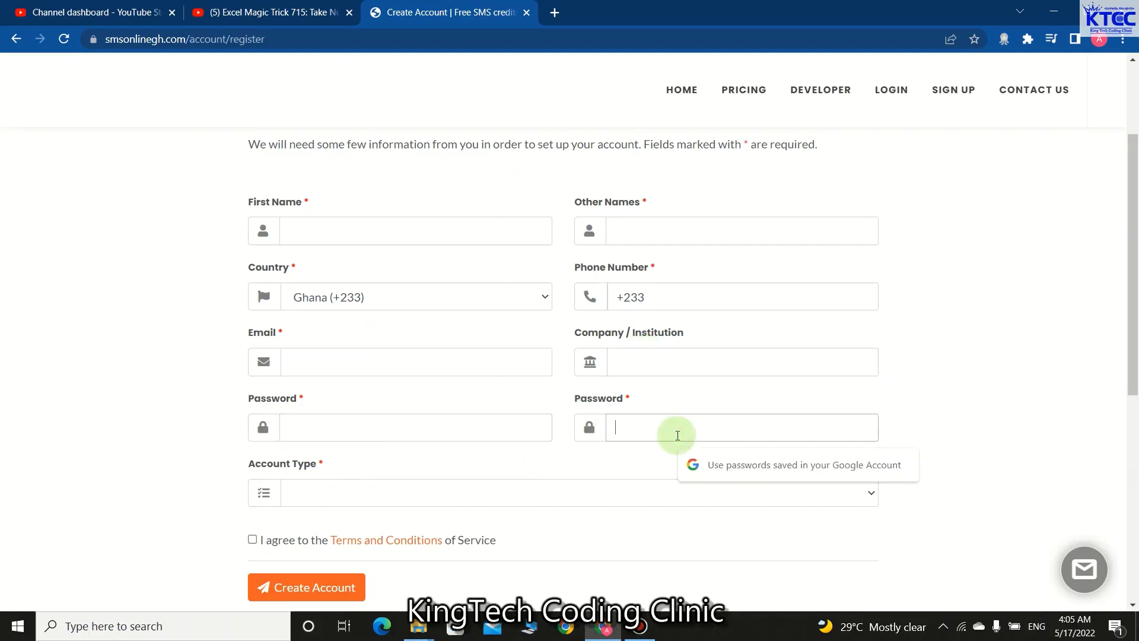
# - Choose Standard as the account type, then go to the login page
pyautogui.click(872, 494)
pyautogui.click(354, 528)
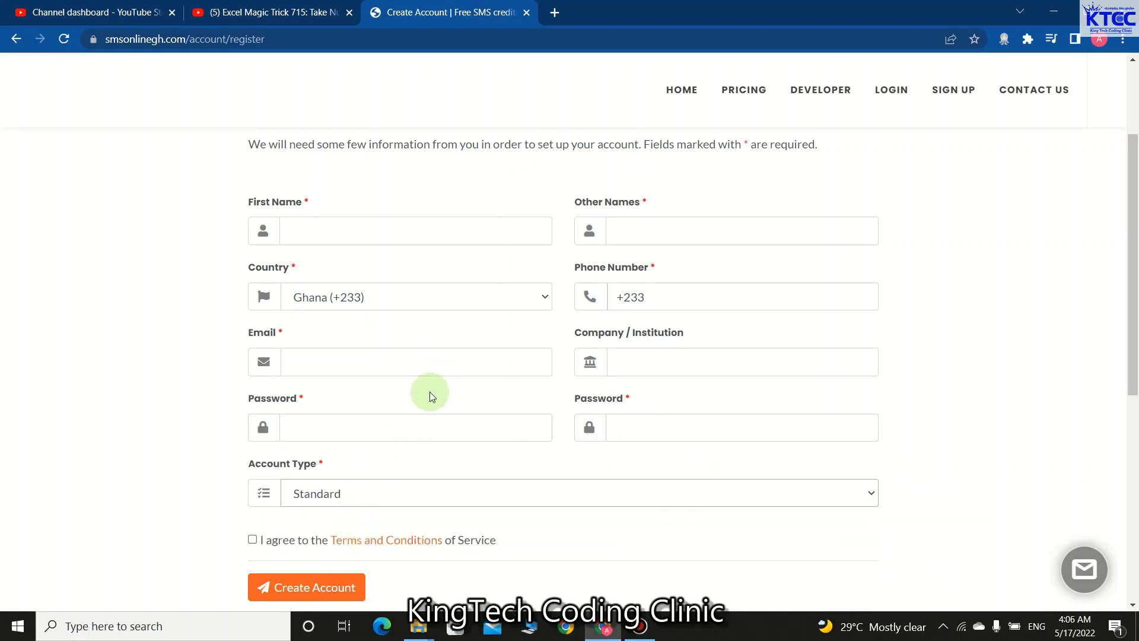
pyautogui.scroll(-1, 429, 393)
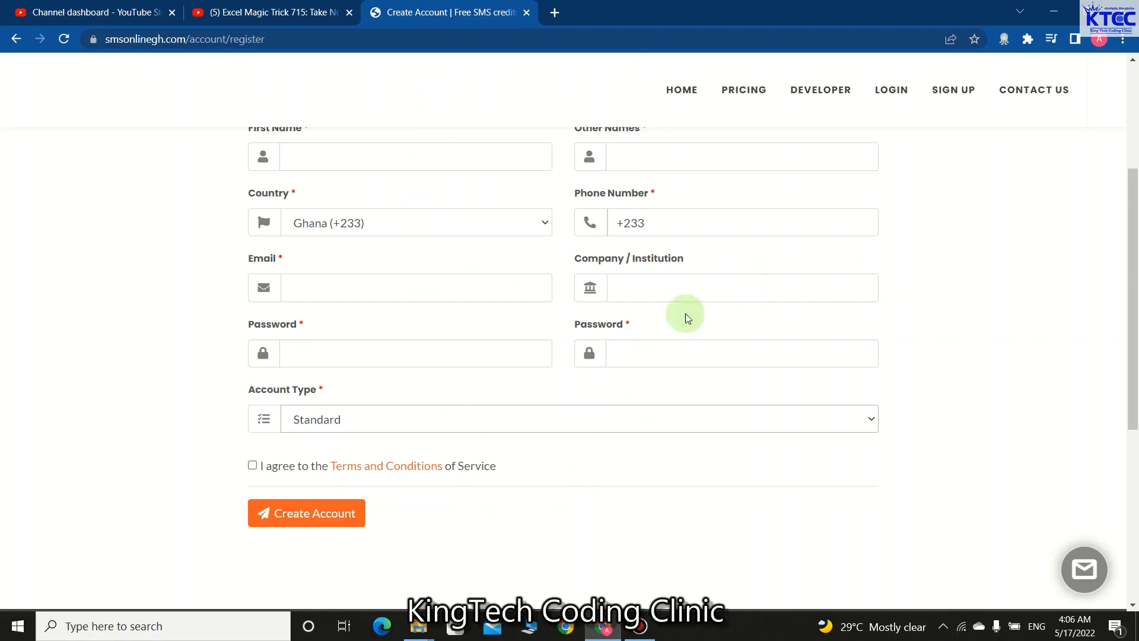
pyautogui.scroll(3, 635, 370)
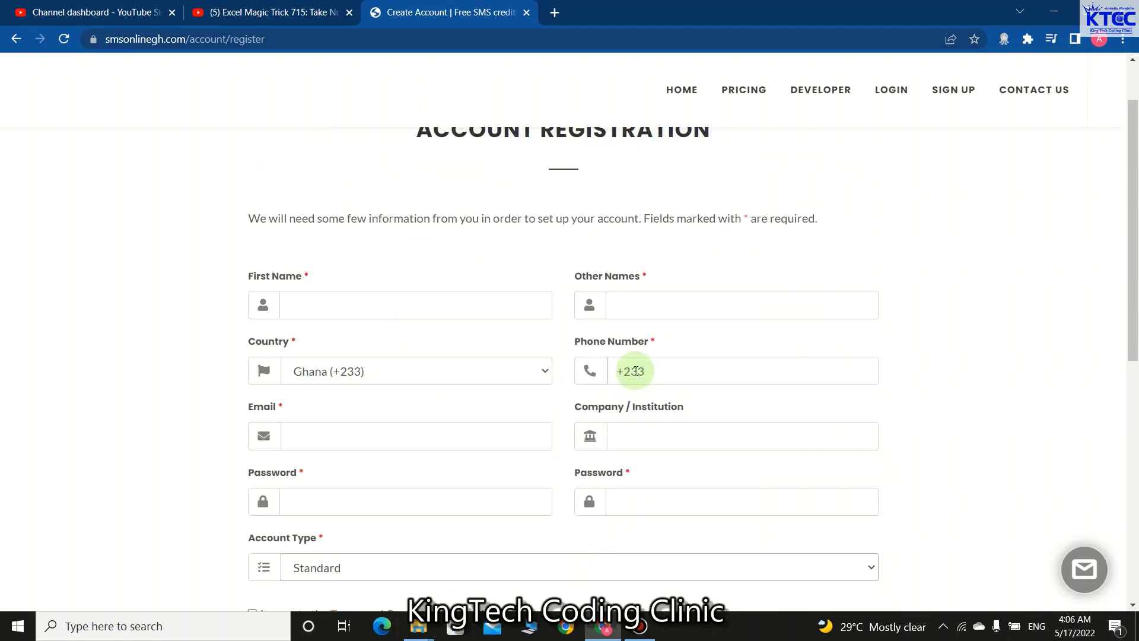
pyautogui.click(888, 90)
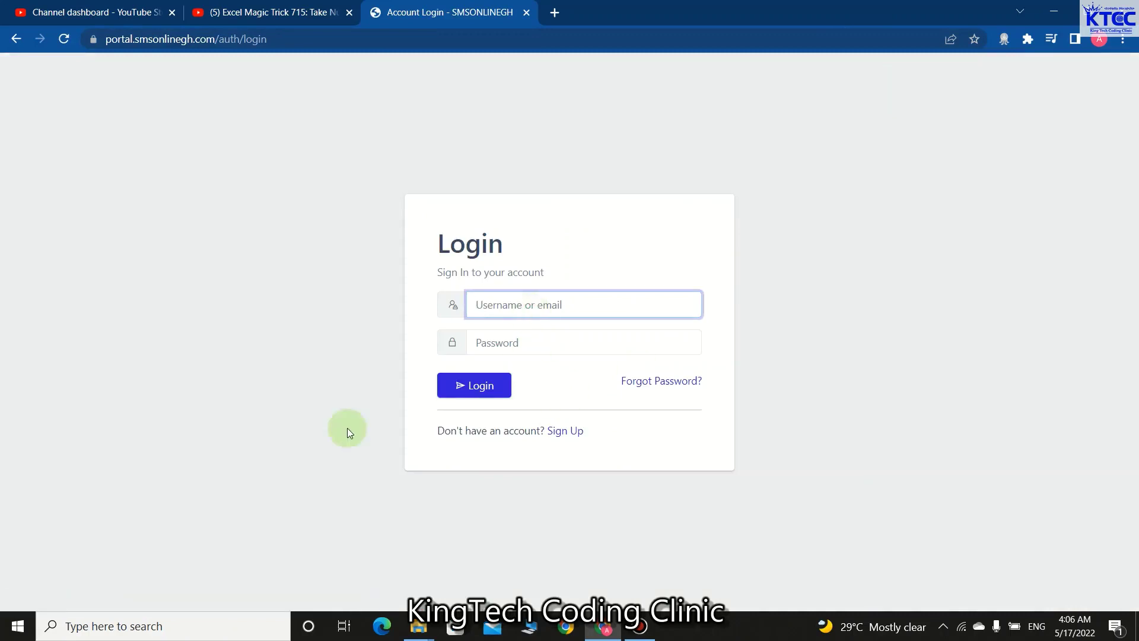
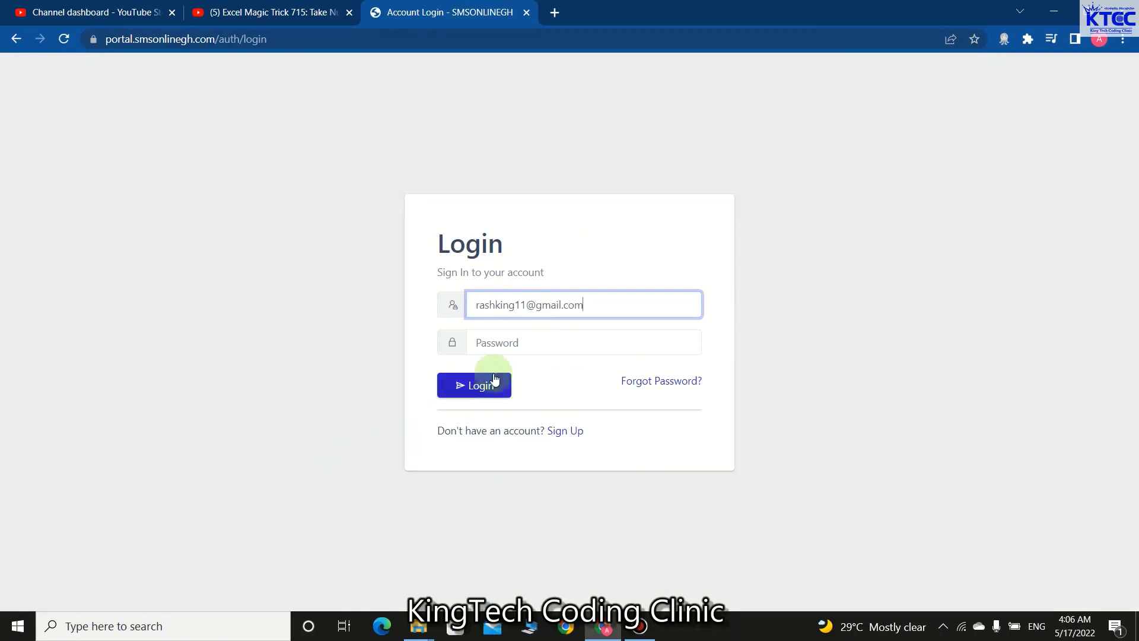
# - Log in with the account email and password to reach the dashboard showing balance 404
pyautogui.click(506, 346)
pyautogui.write('********')
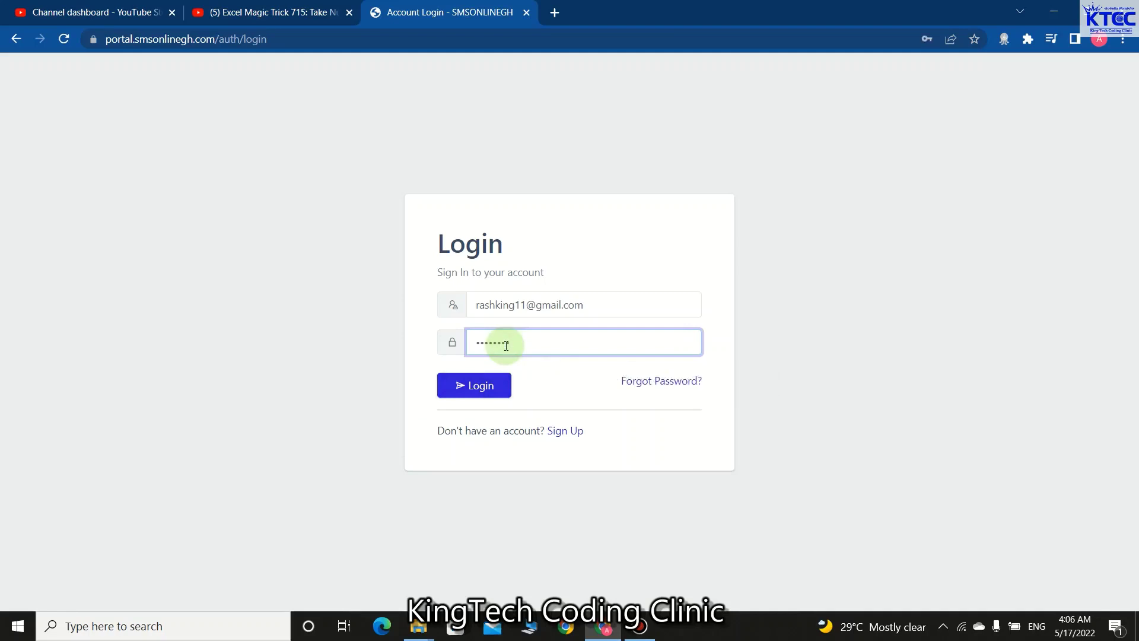
pyautogui.write('***')
pyautogui.click(482, 384)
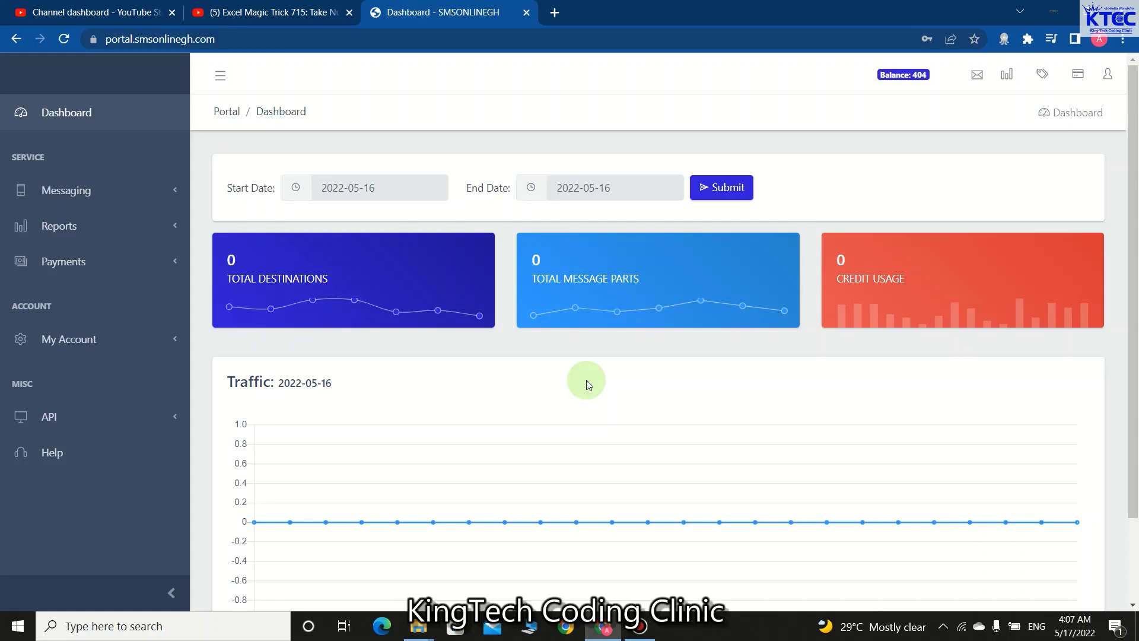
# - Open Messaging > SMS > Sender IDs, view KTCC's details, and begin a new sender ID request
pyautogui.click(174, 191)
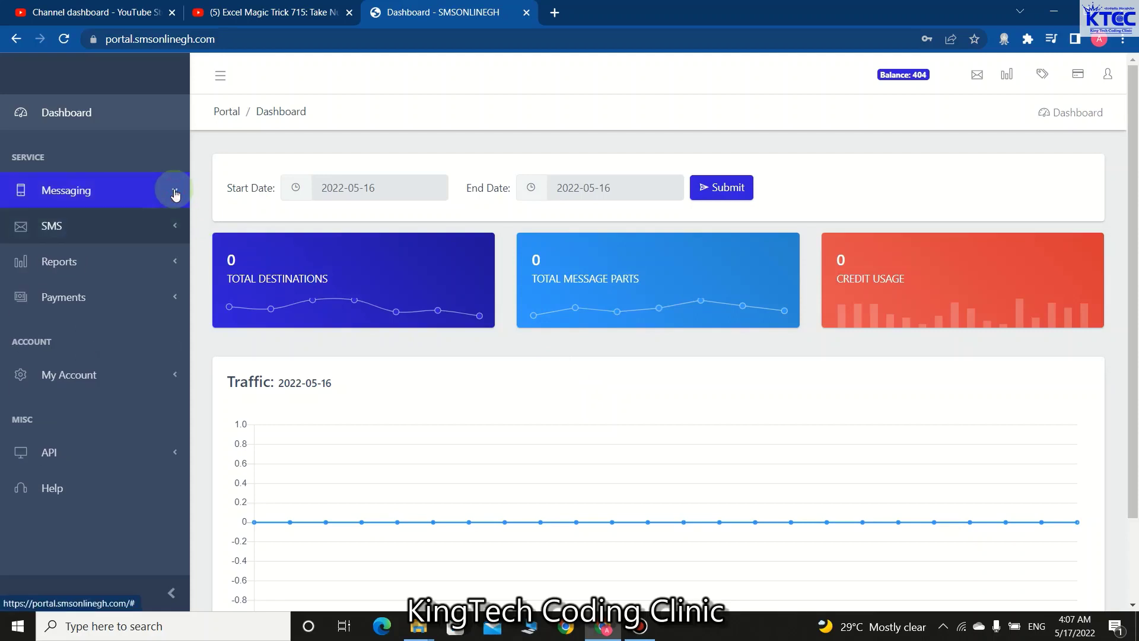
pyautogui.click(175, 225)
pyautogui.click(56, 368)
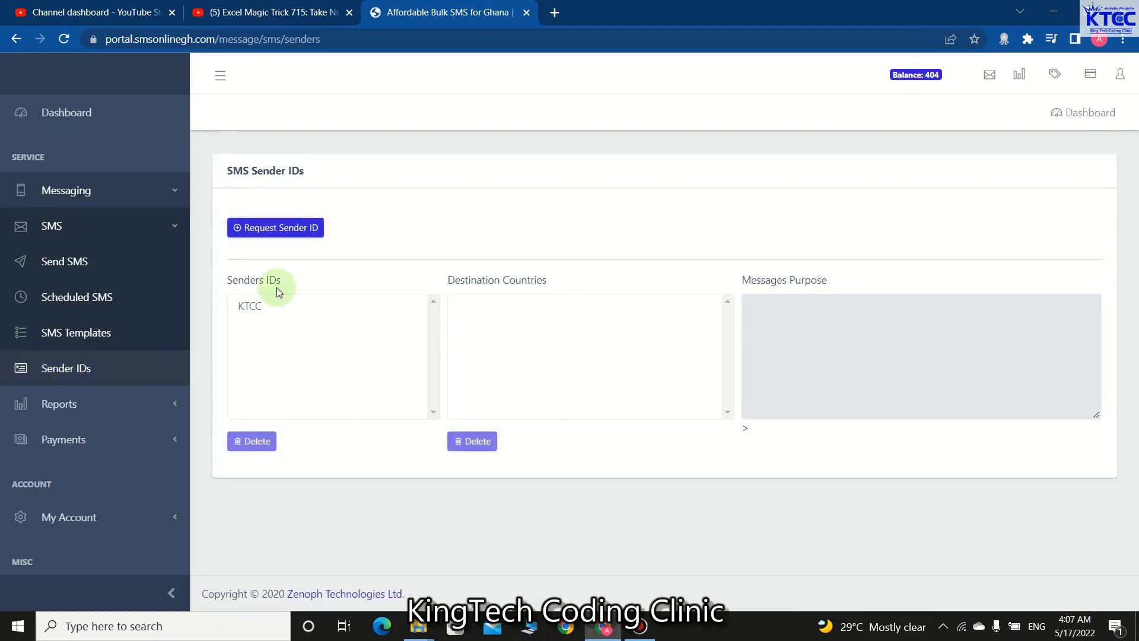
pyautogui.click(259, 306)
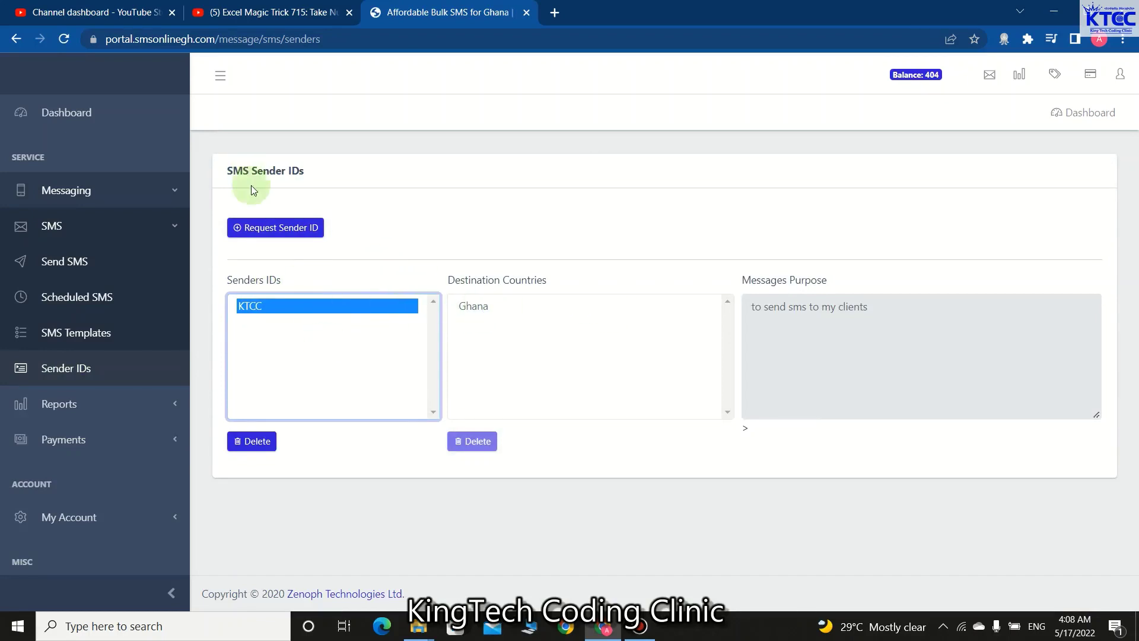
pyautogui.click(270, 228)
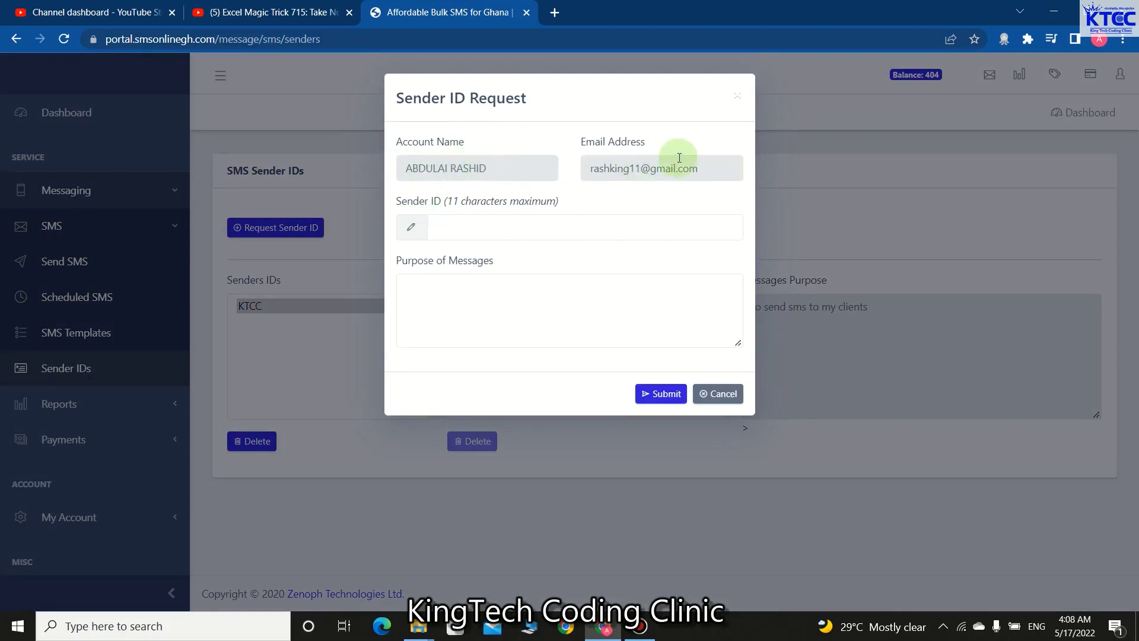
# - Enter and erase 'KTCC' as the sender ID, then cancel the request form
pyautogui.click(465, 228)
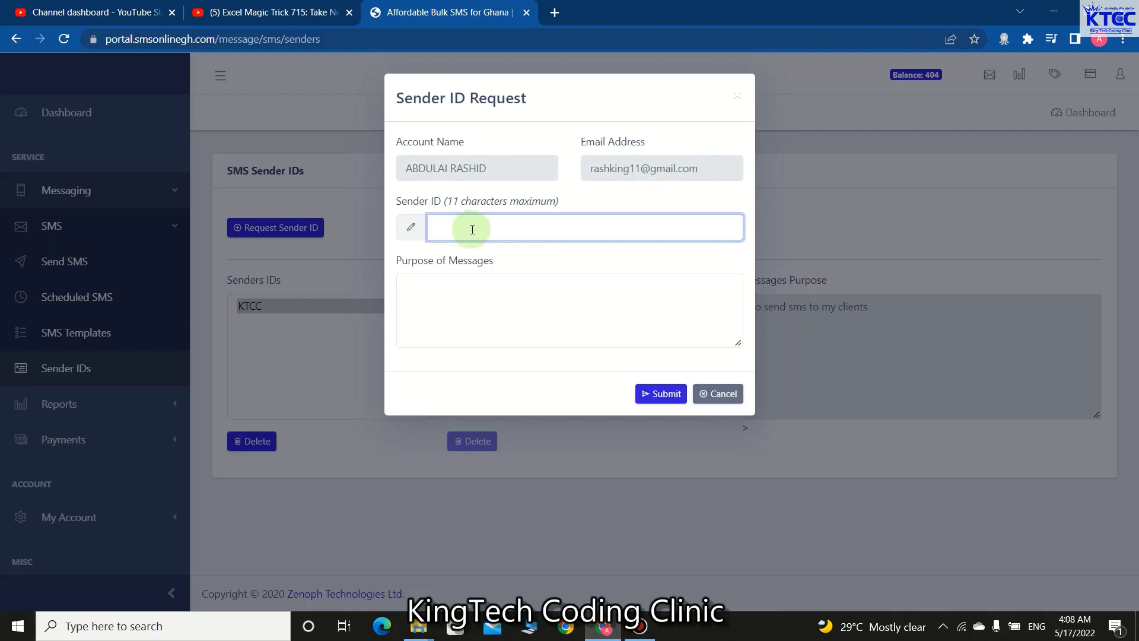
pyautogui.write('KTCC')
pyautogui.press('BackSpace')
pyautogui.press('BackSpace')
pyautogui.press('BackSpace')
pyautogui.click(453, 295)
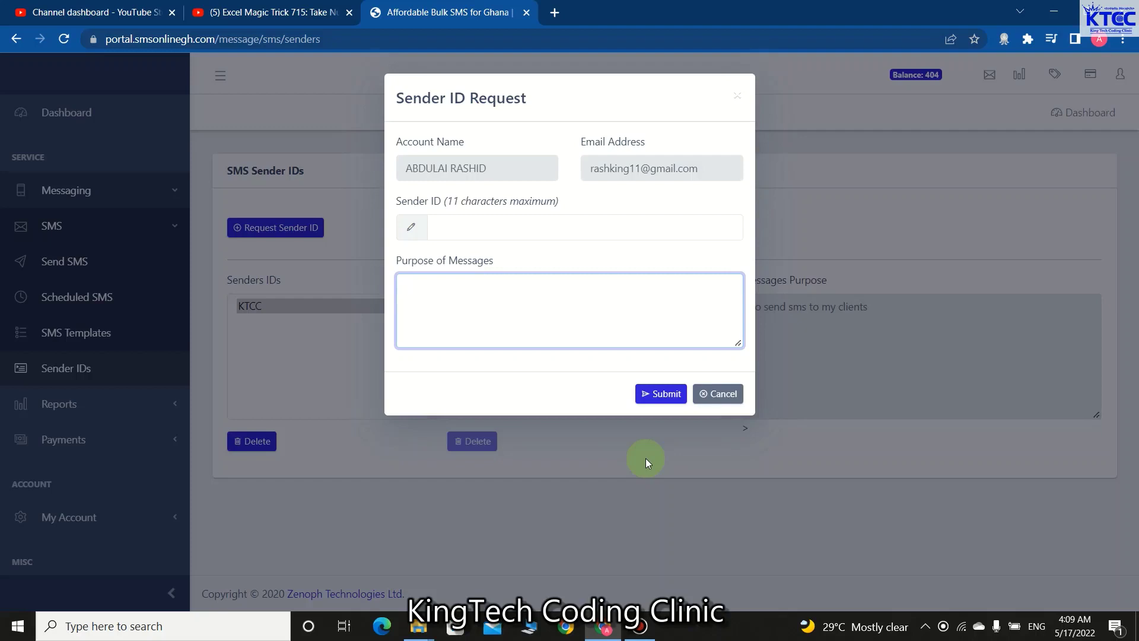
pyautogui.click(718, 396)
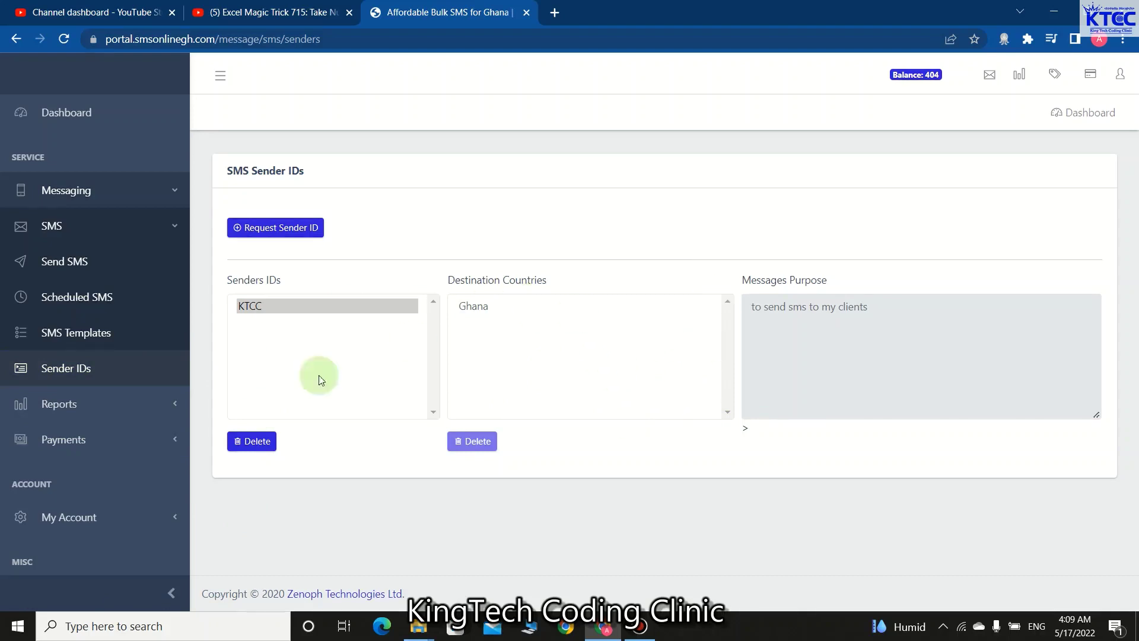
# - View the 404 credit balance under My Account and follow the top-up link to the packages page
pyautogui.scroll(-1, 136, 341)
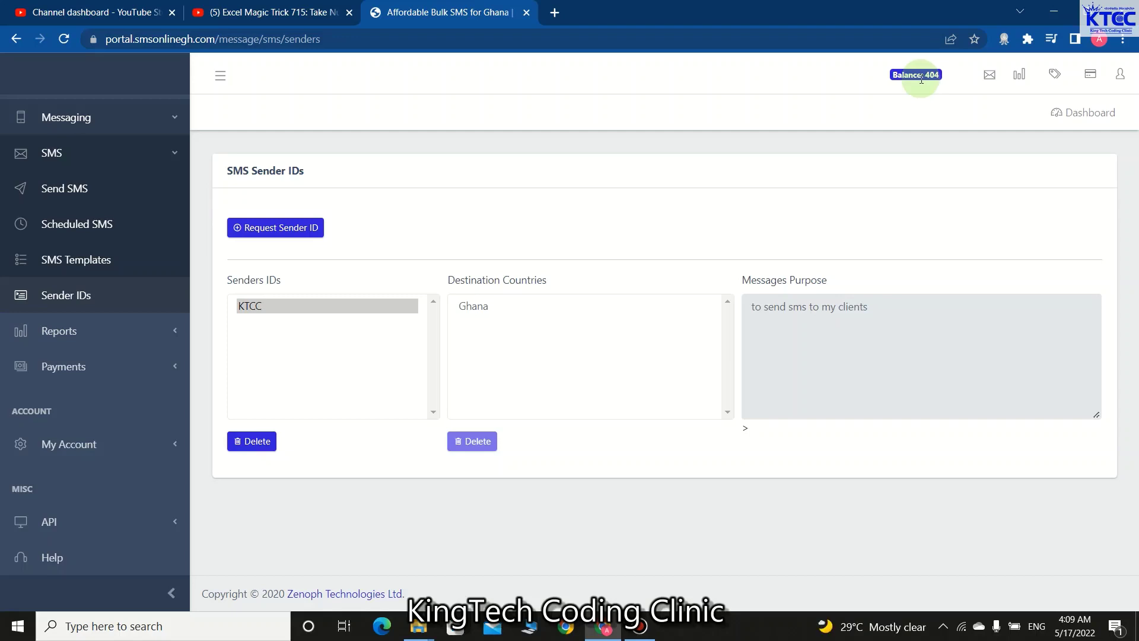
pyautogui.click(176, 452)
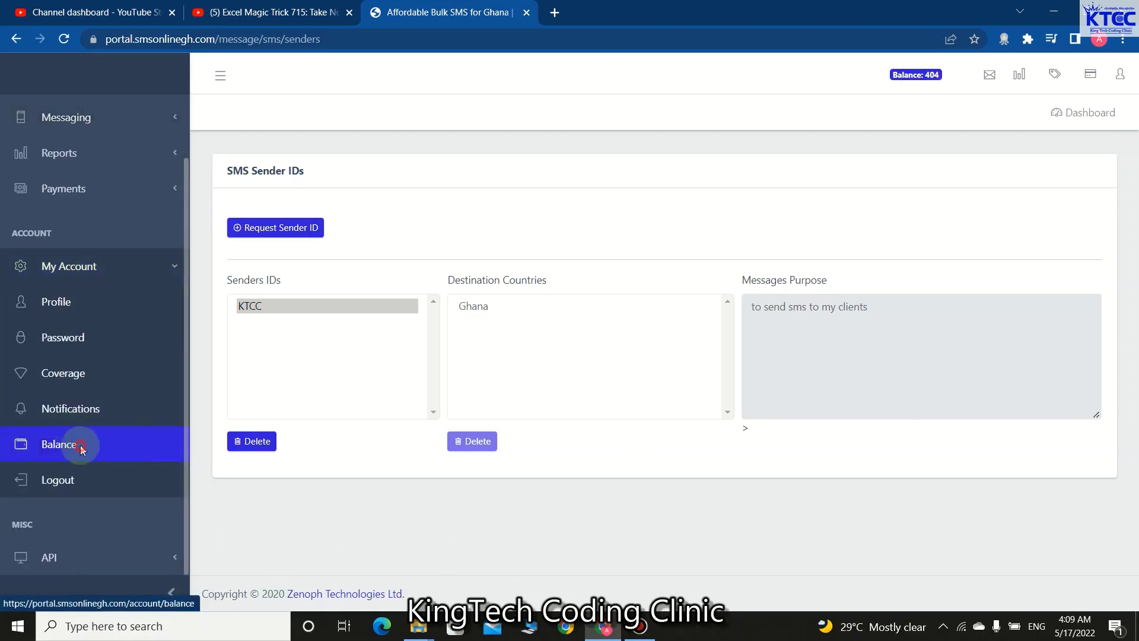
pyautogui.click(81, 449)
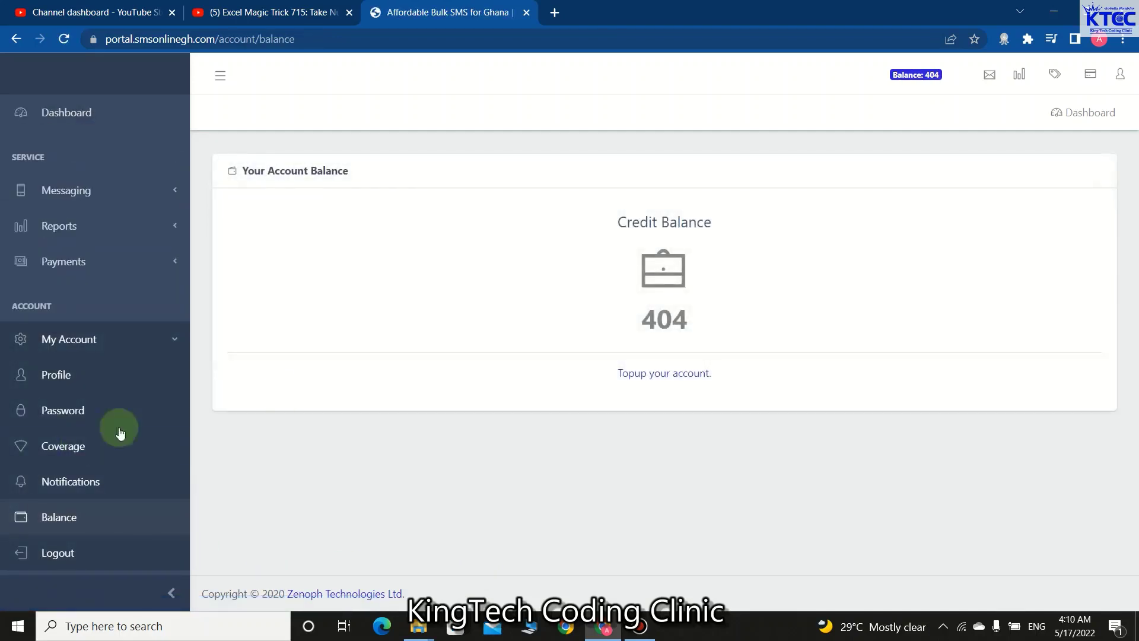
pyautogui.click(663, 378)
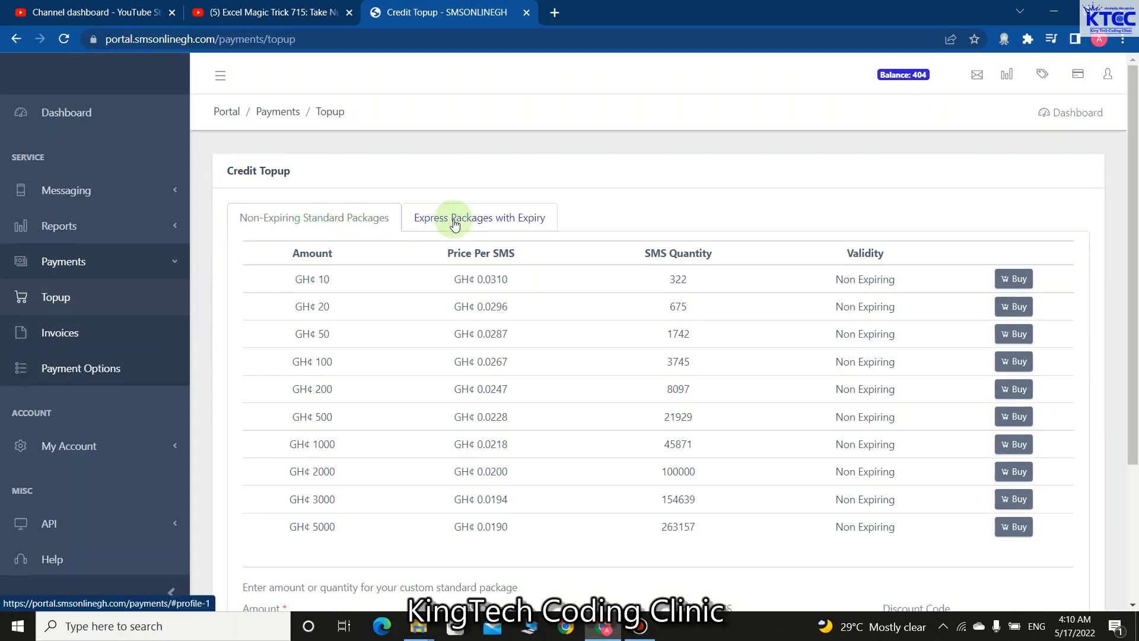
# - Glance at the expiring packages, then buy the non-expiring GH¢ 10 package of 322 SMS
pyautogui.click(483, 223)
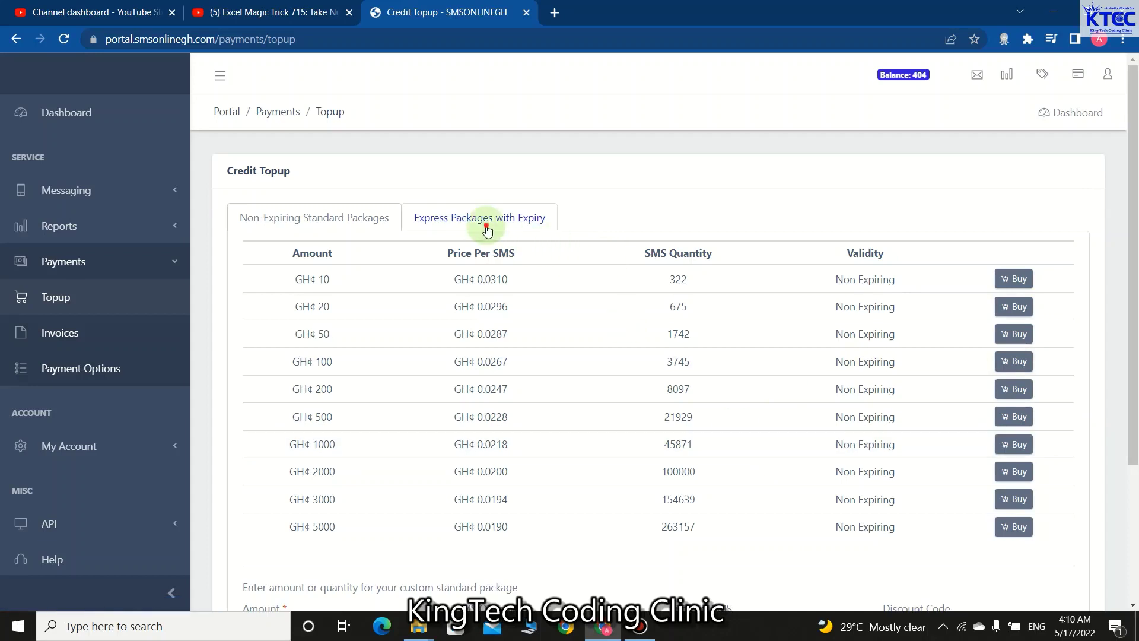
pyautogui.click(298, 221)
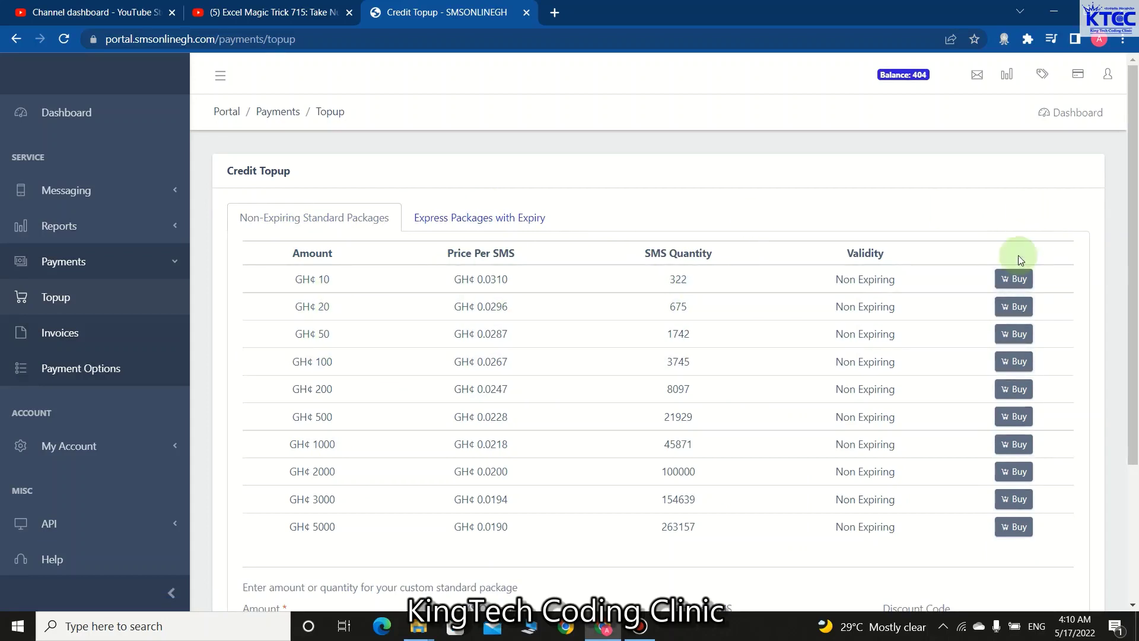
pyautogui.click(1013, 284)
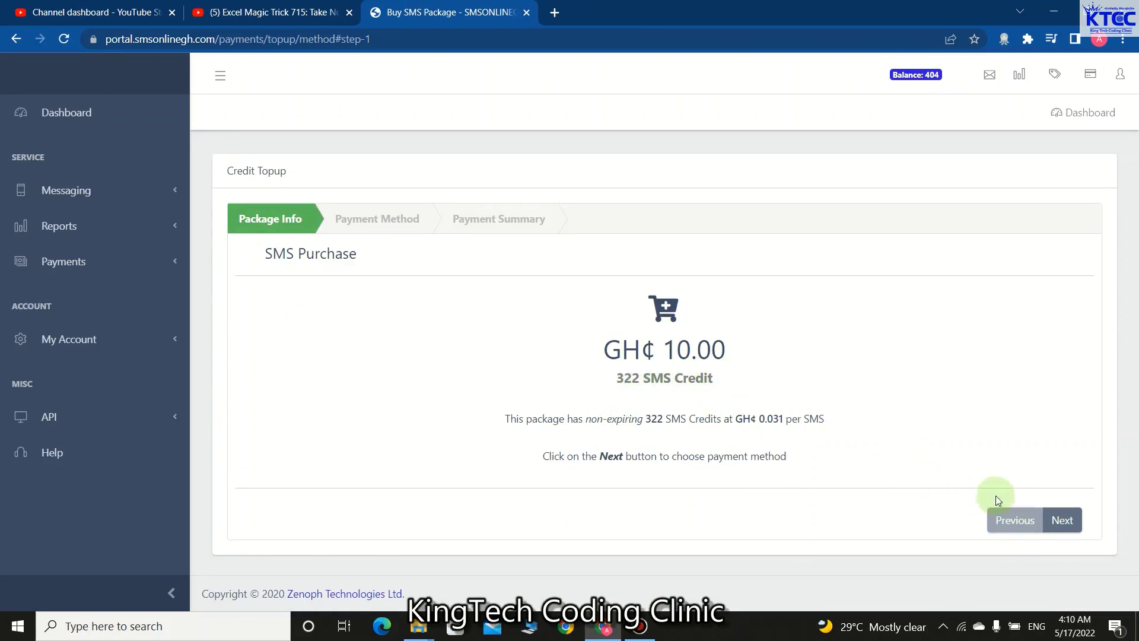
# - Pay by Mobile Wallet with 'Self Transfer From Wallet' and continue to the GH¢ 10.00 payment summary
pyautogui.click(1065, 525)
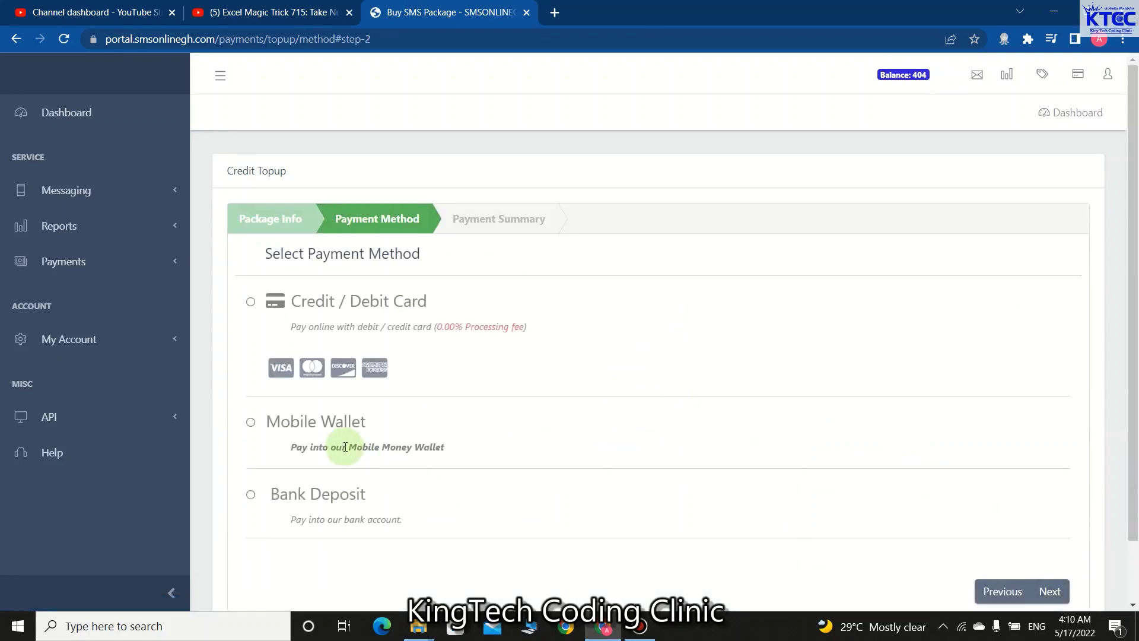
pyautogui.click(251, 423)
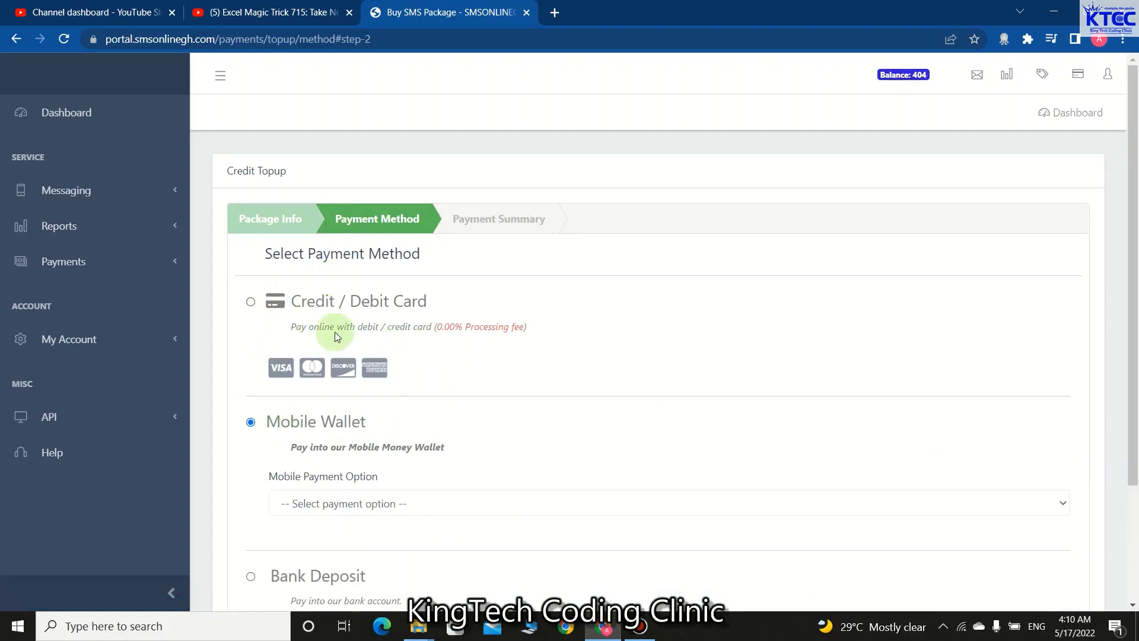
pyautogui.scroll(-3, 806, 432)
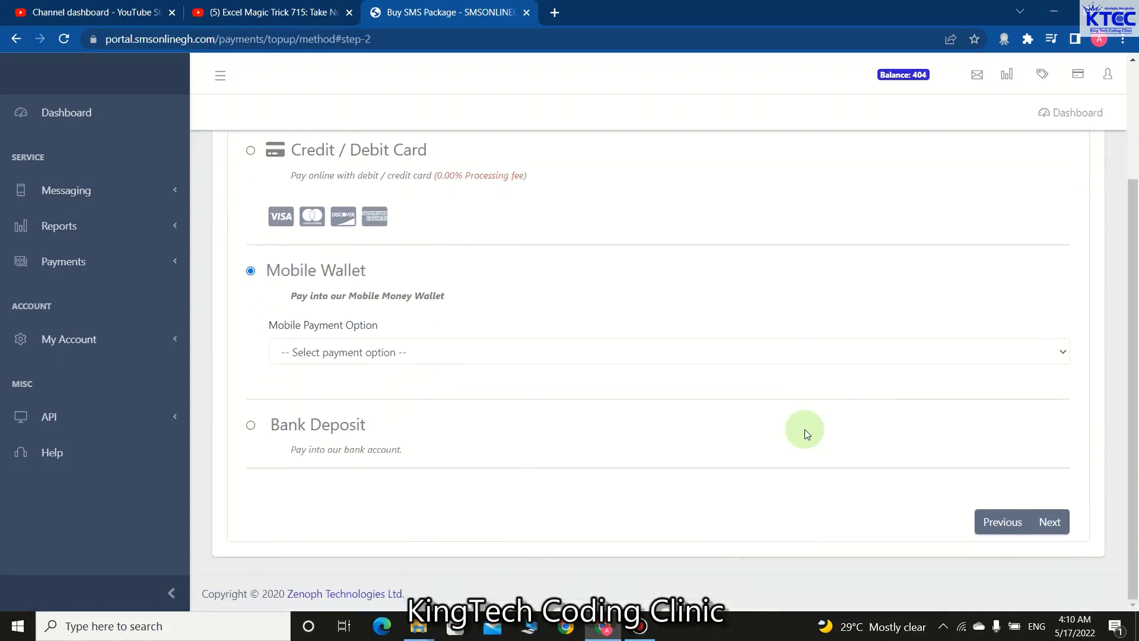
pyautogui.click(431, 357)
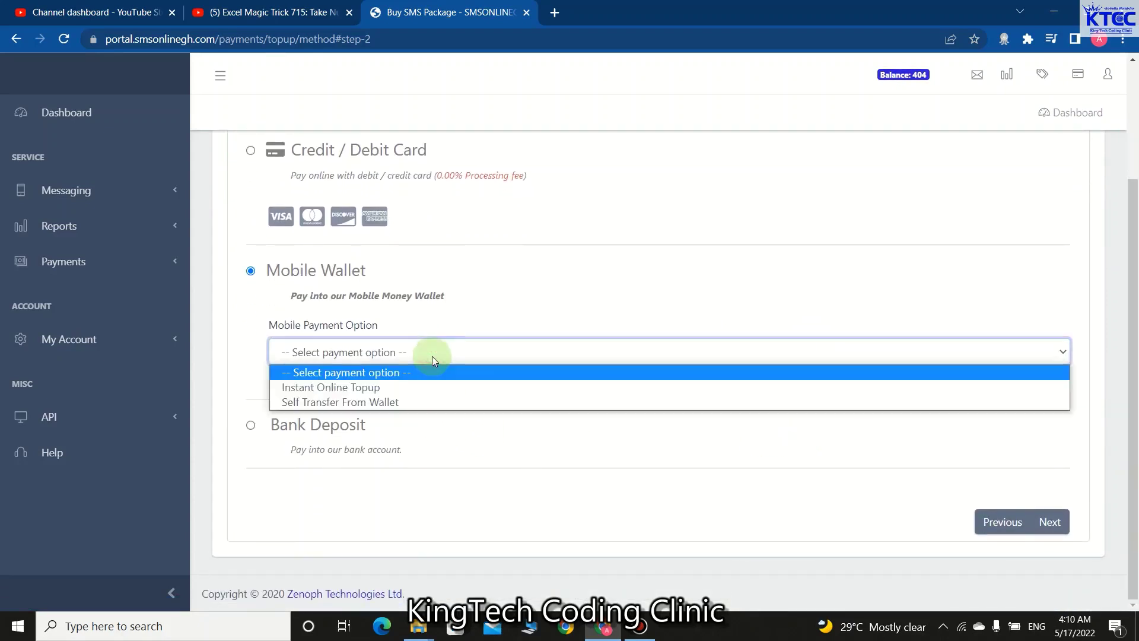
pyautogui.click(350, 404)
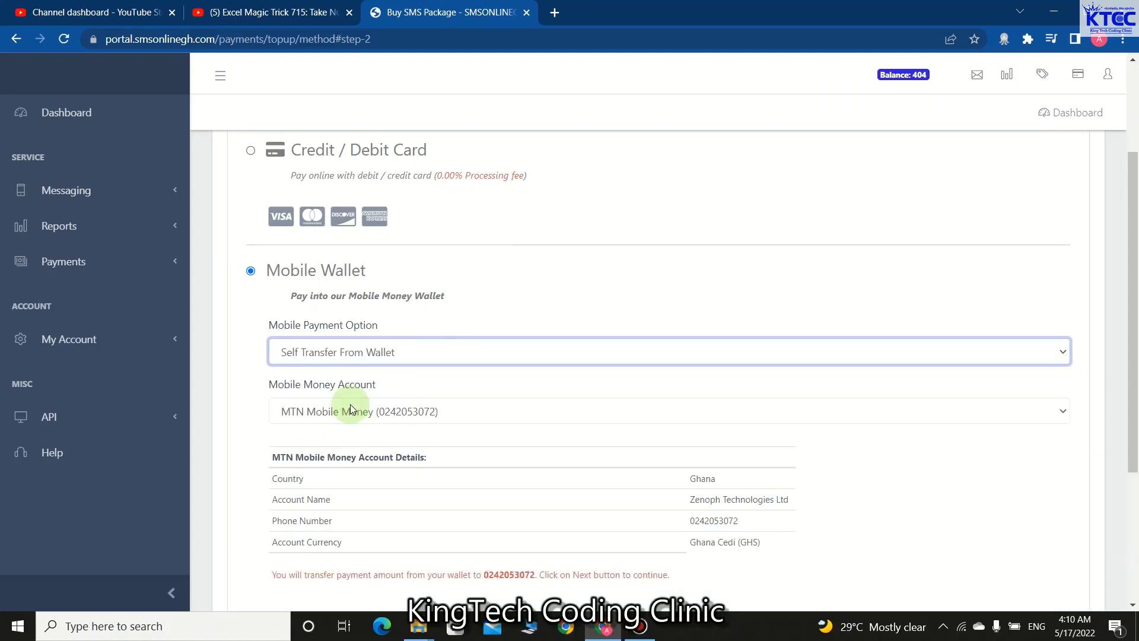
pyautogui.scroll(-4, 535, 433)
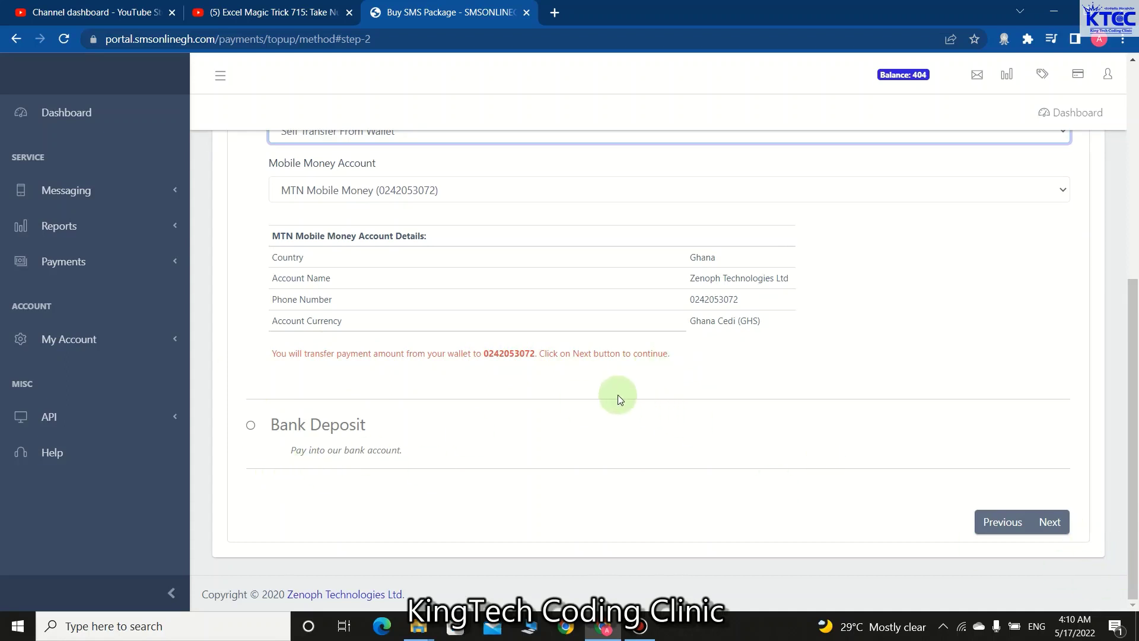
pyautogui.scroll(1, 617, 394)
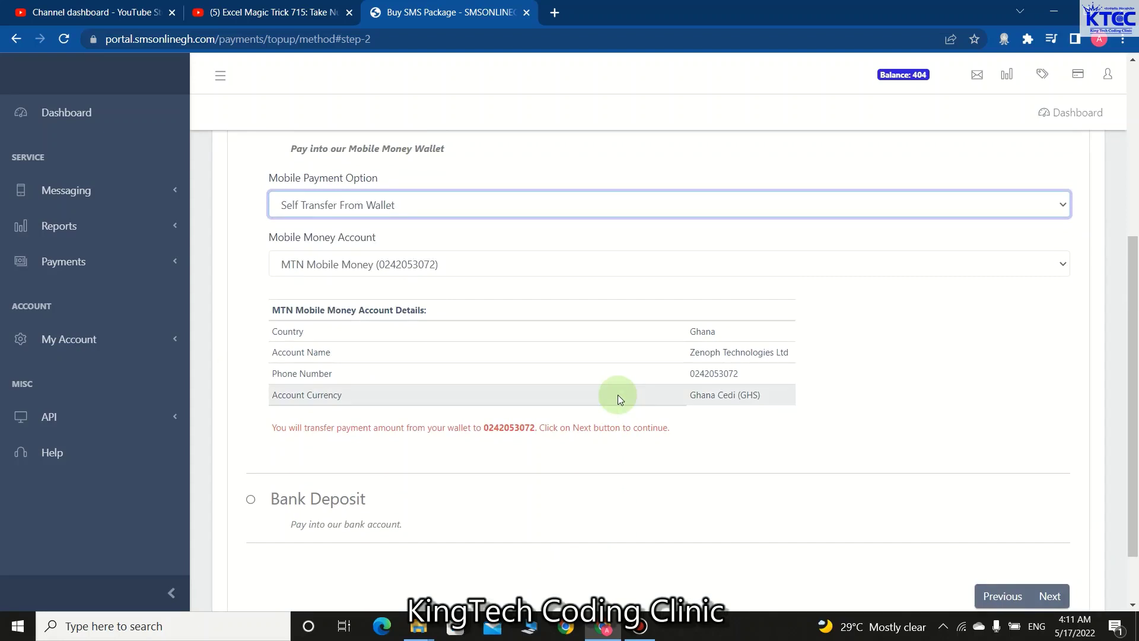
pyautogui.click(1056, 597)
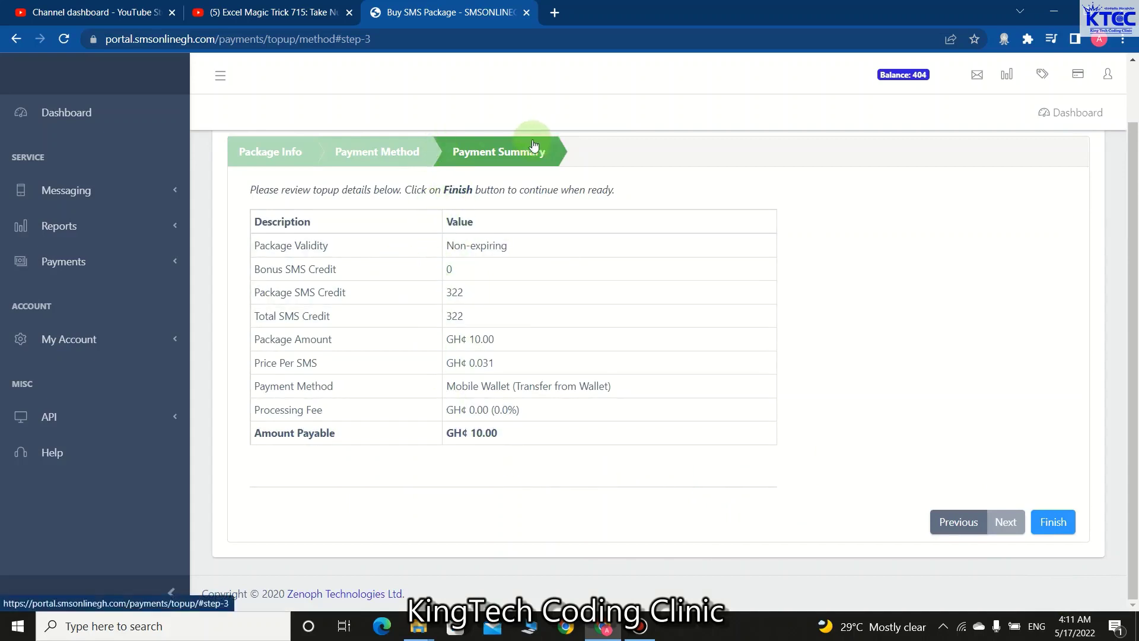
# - Finish the top-up into an invoice and pay it instantly via Mobile Wallet in GHS
pyautogui.click(1052, 534)
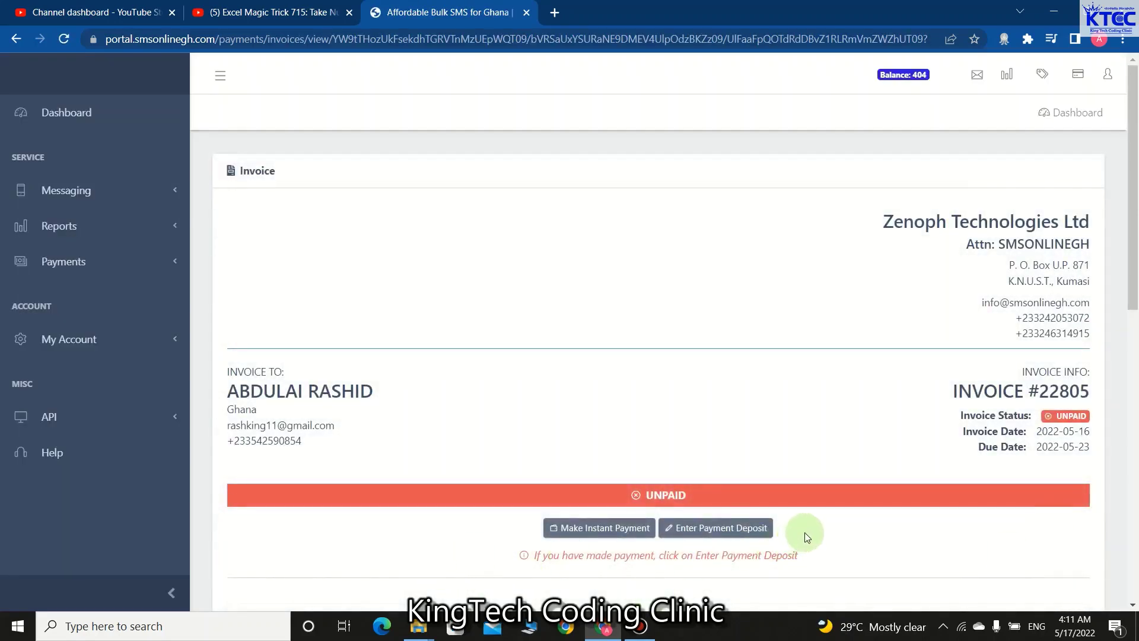
pyautogui.click(601, 531)
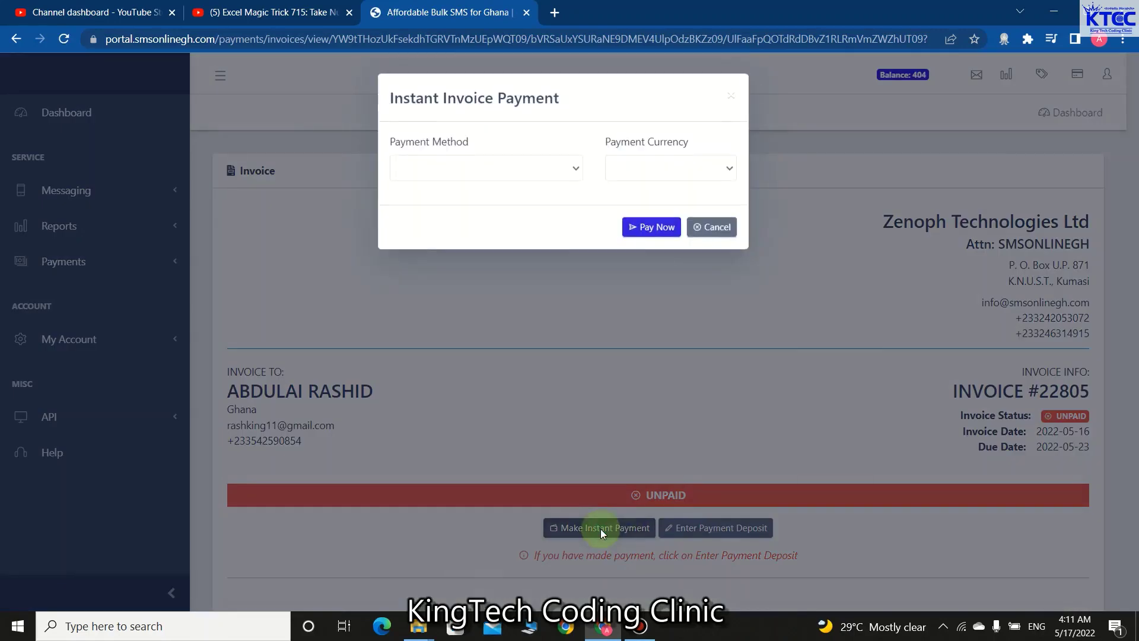
pyautogui.click(571, 173)
pyautogui.click(505, 202)
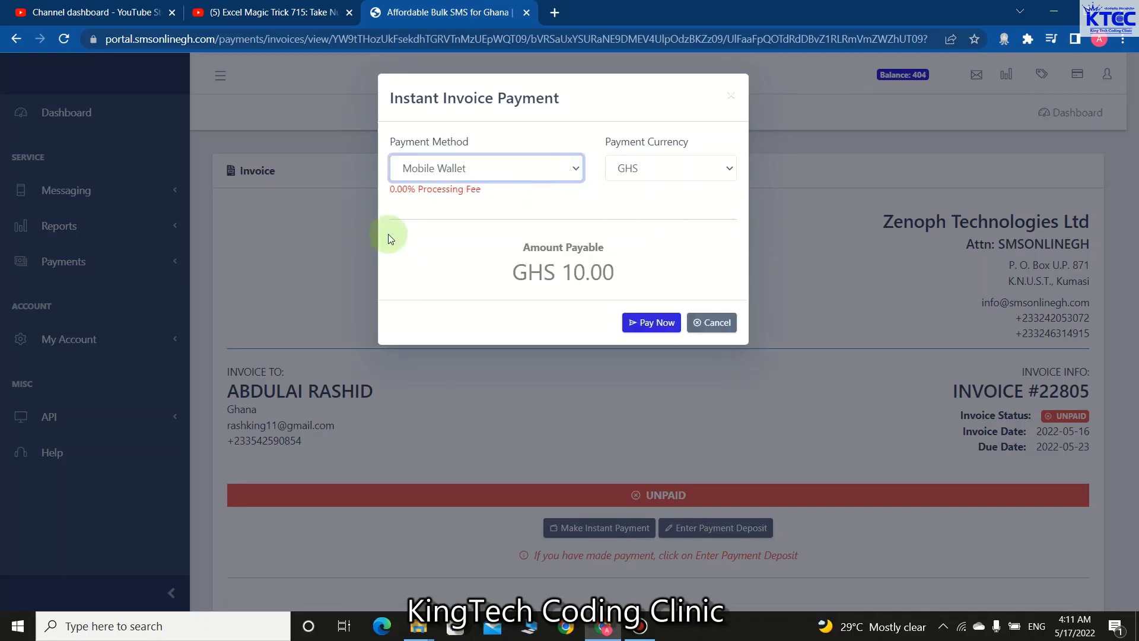
pyautogui.click(726, 170)
pyautogui.click(727, 171)
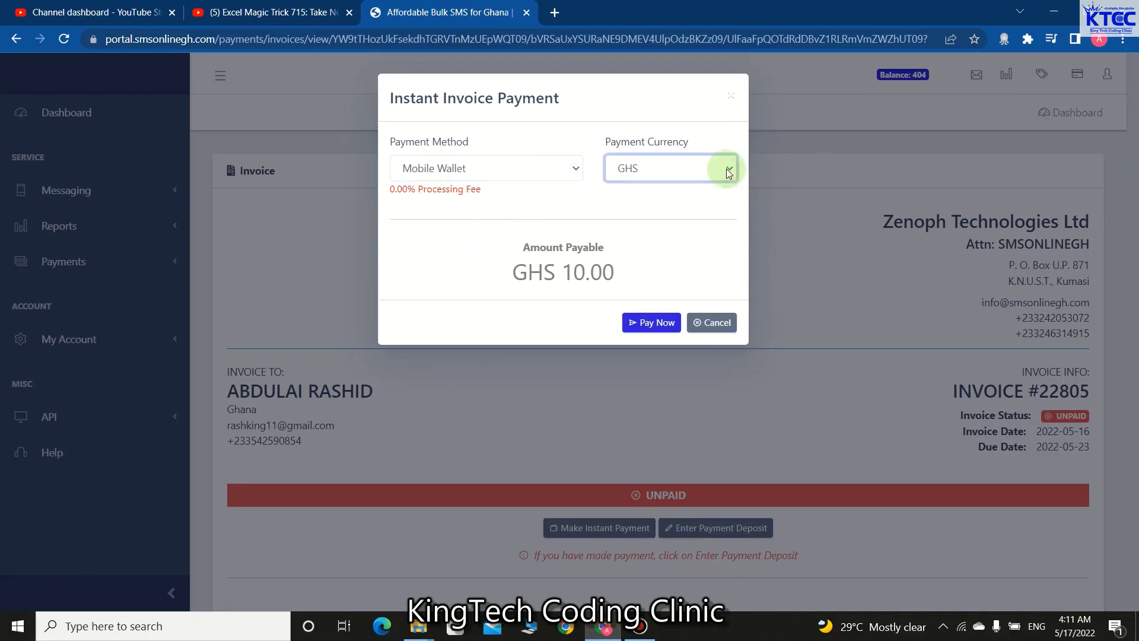
pyautogui.click(658, 327)
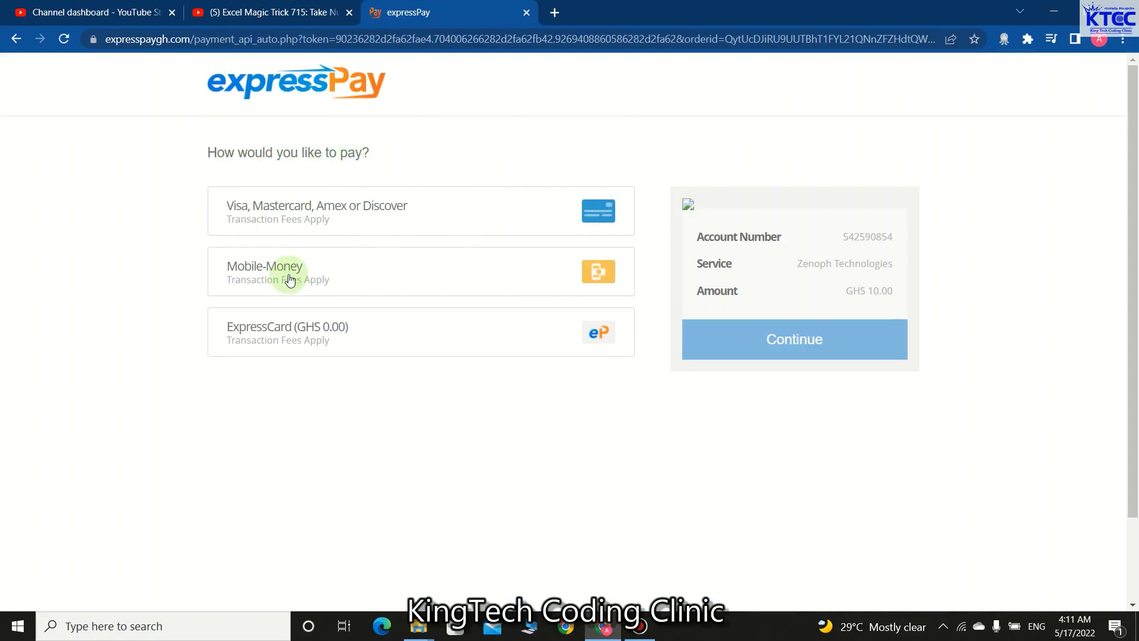
# - Choose MTN Mobile Money, autofill the payer's phone number, and continue to confirmation
pyautogui.click(287, 270)
pyautogui.click(531, 370)
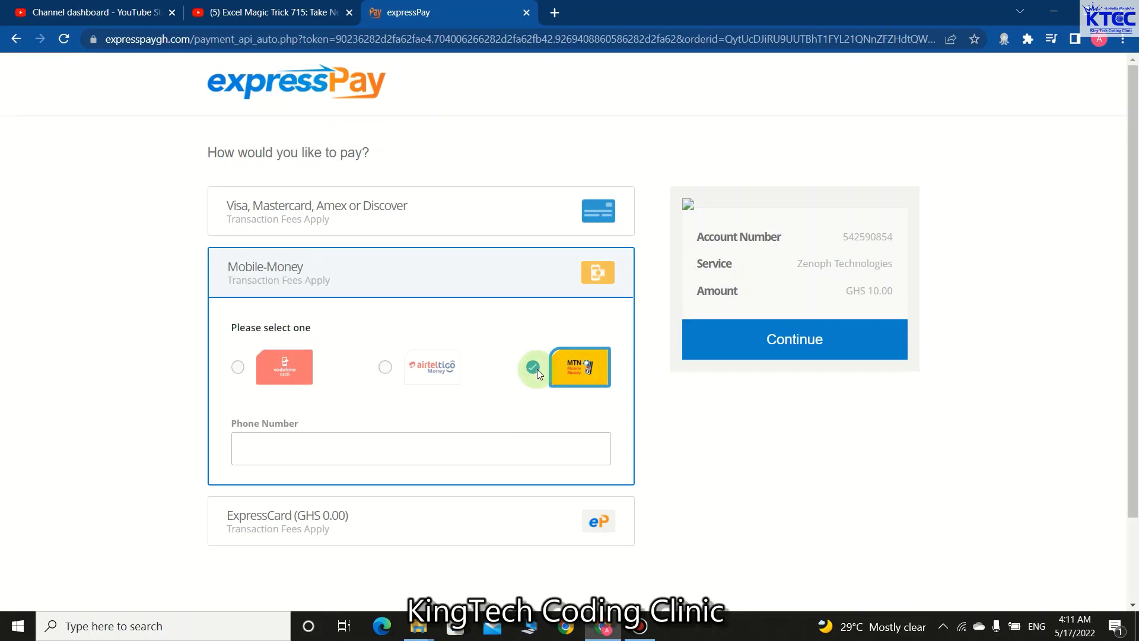
pyautogui.click(271, 448)
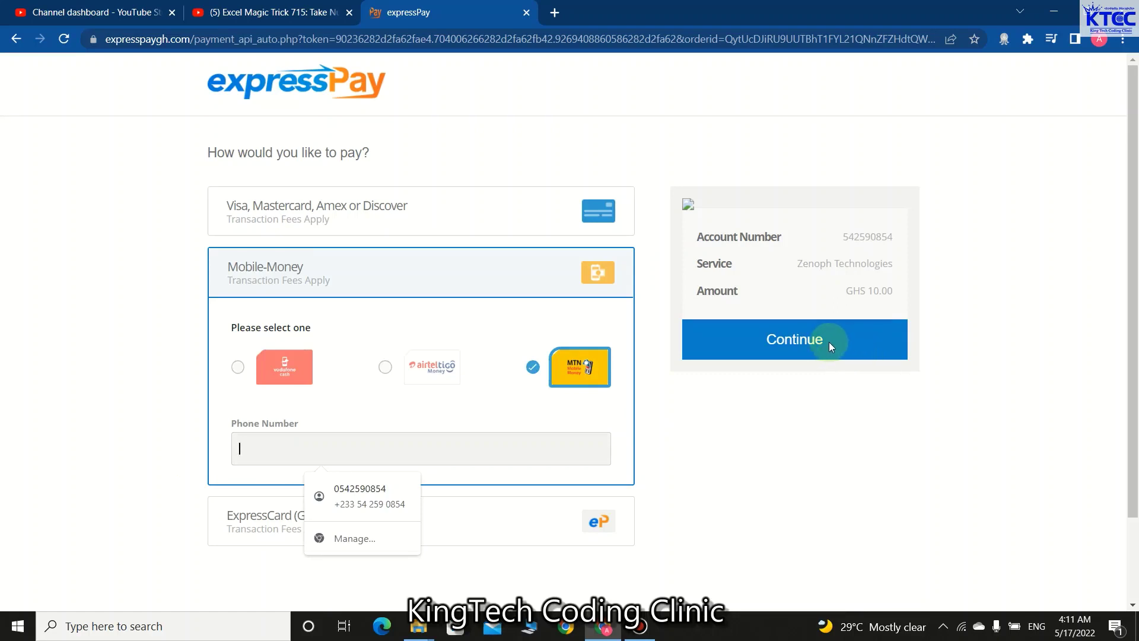
pyautogui.click(356, 493)
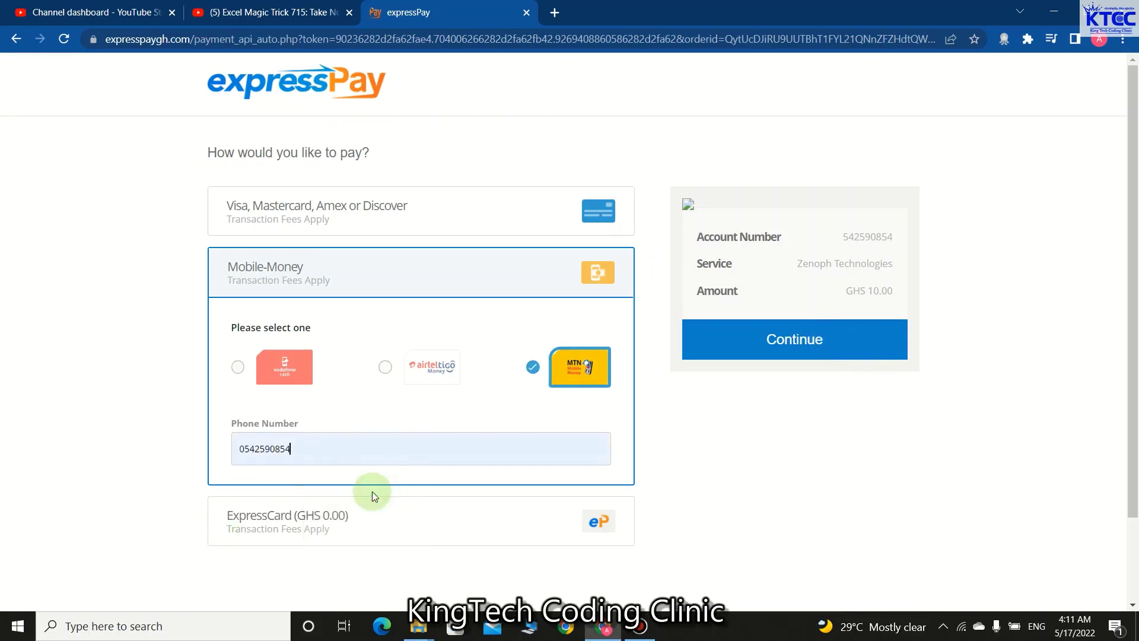
pyautogui.click(752, 347)
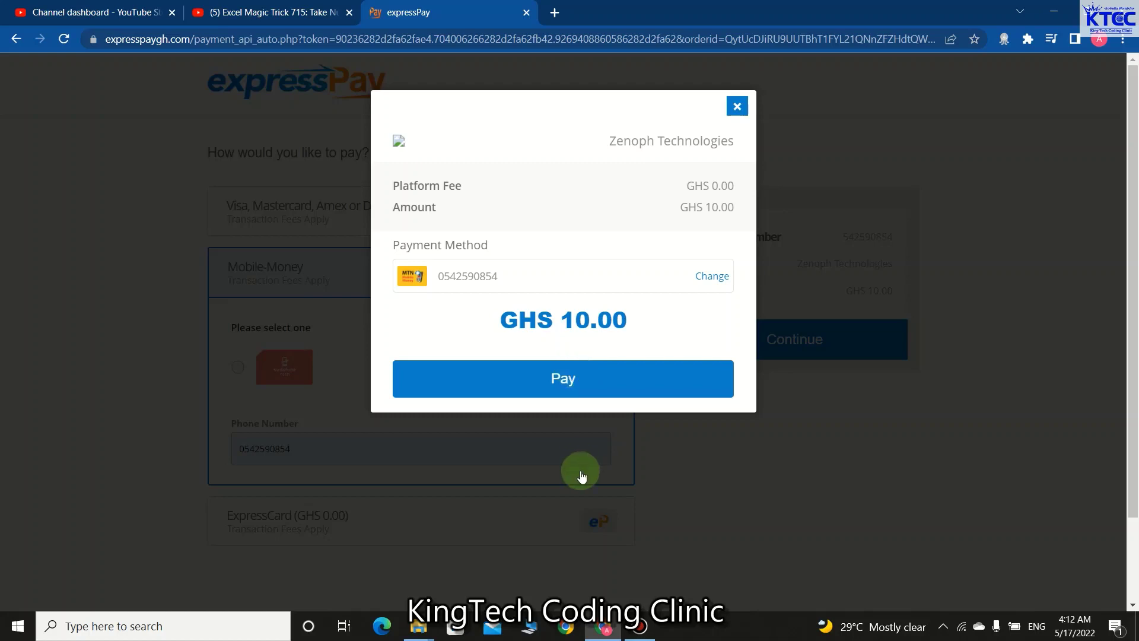
# - Dismiss the payment confirmation and navigate back from the checkout page
pyautogui.click(738, 106)
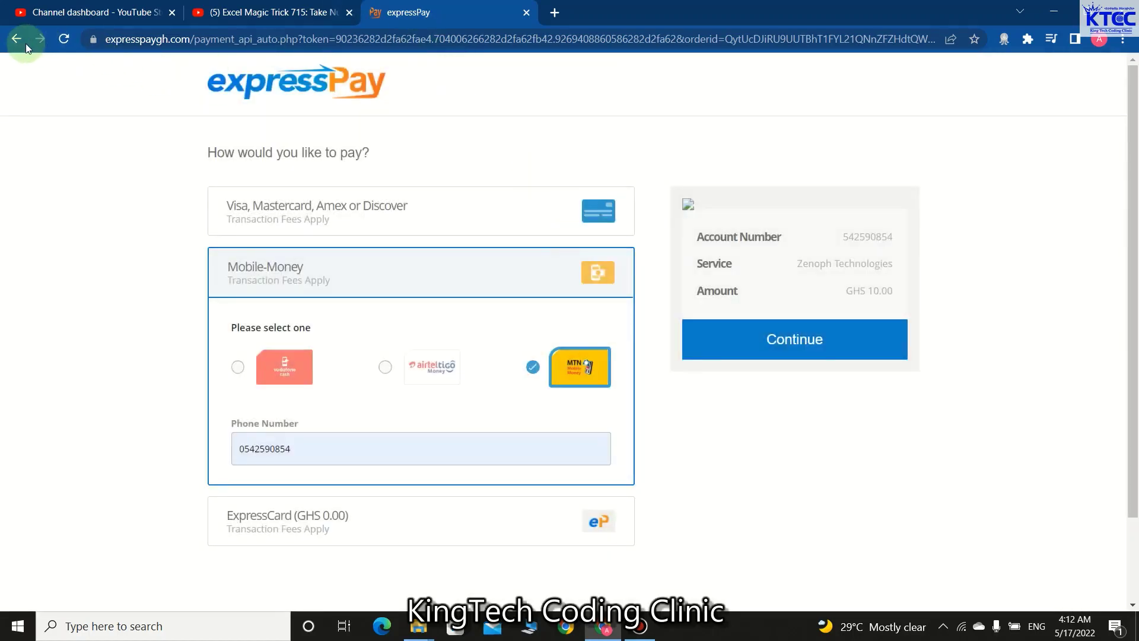
pyautogui.click(17, 39)
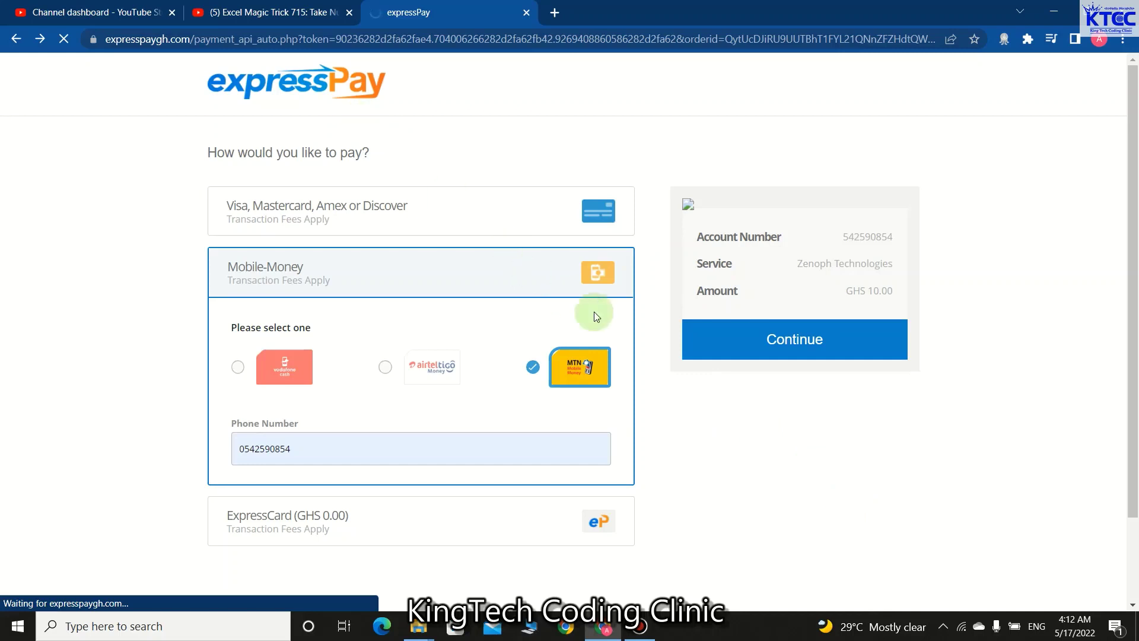
pyautogui.click(18, 41)
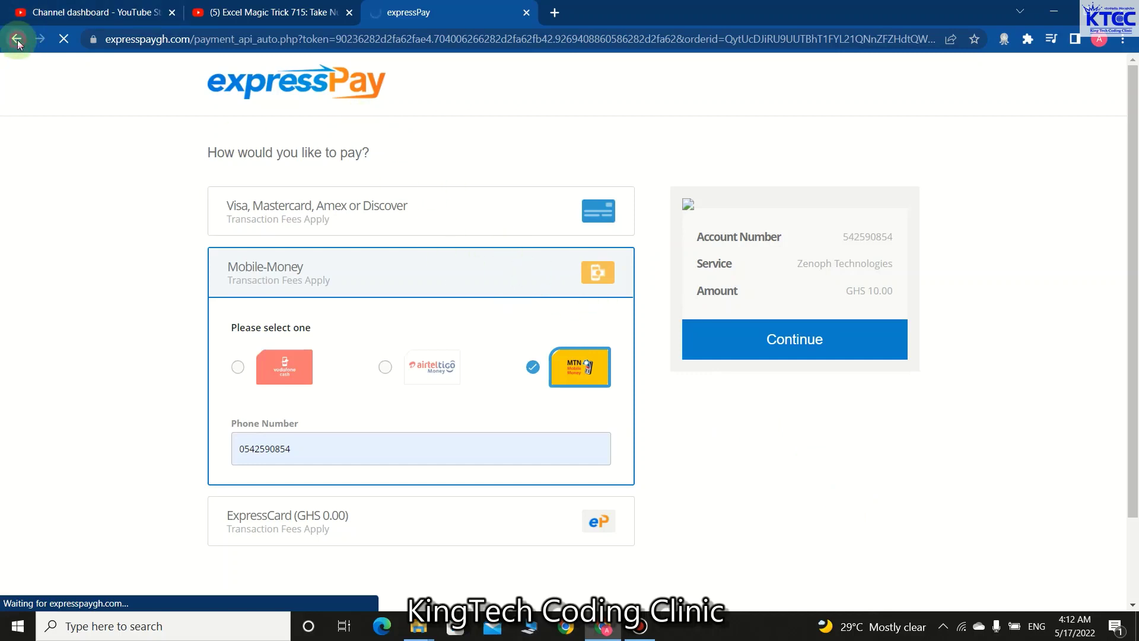
pyautogui.click(18, 41)
pyautogui.click(18, 42)
# - Close the expressPay tab and load smsonlinegh.com in a new tab, scrolling to the Excel plugin section
pyautogui.click(526, 11)
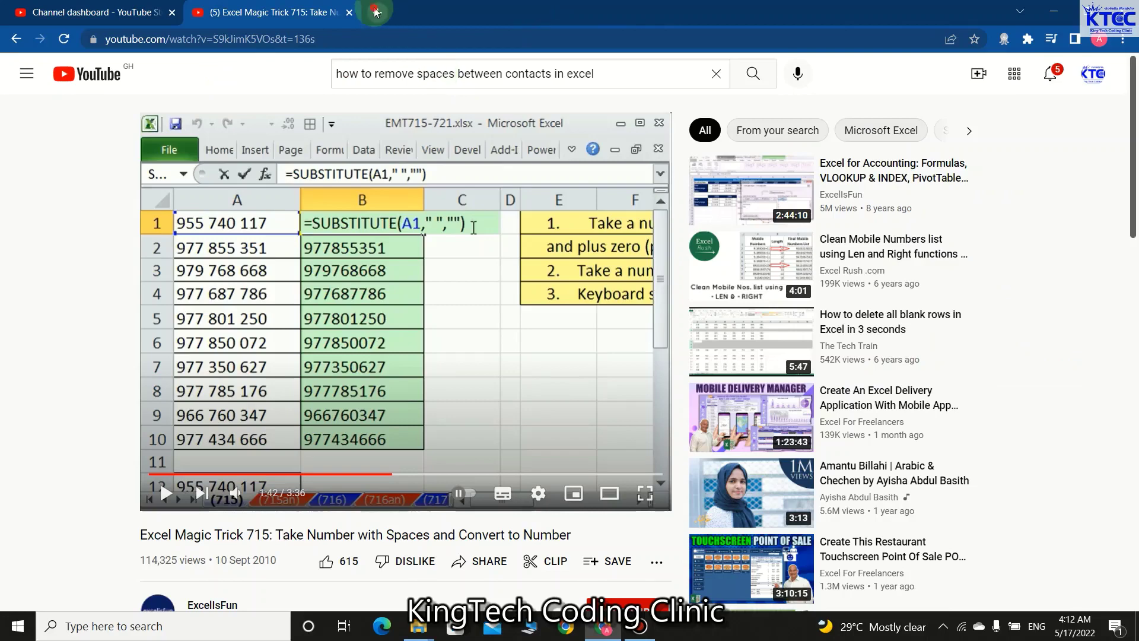
pyautogui.click(374, 11)
pyautogui.click(401, 38)
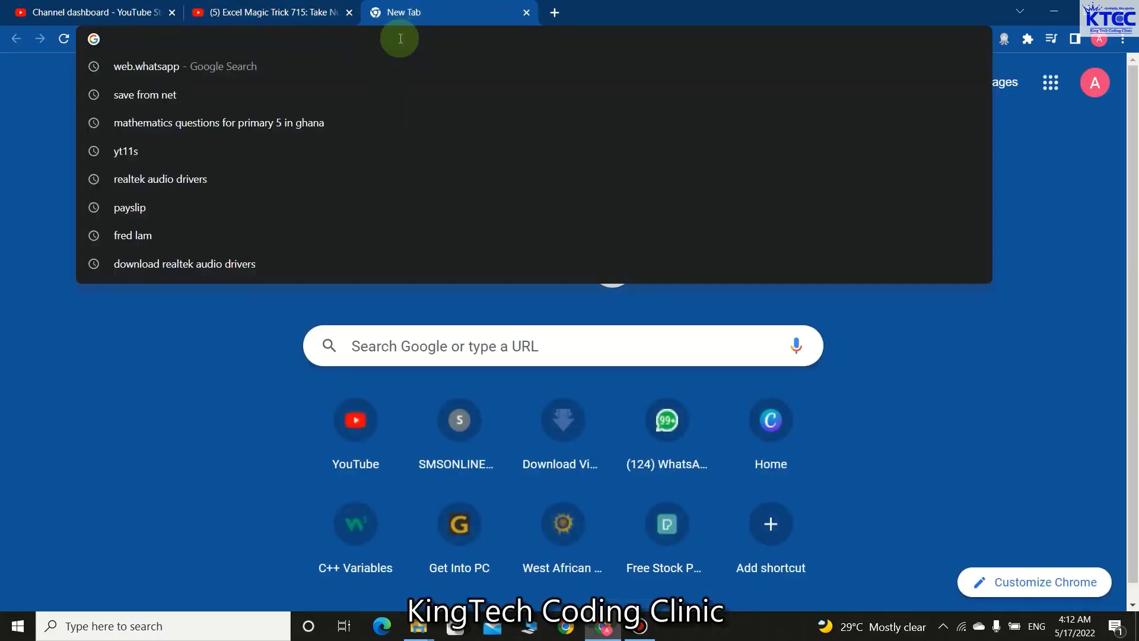
pyautogui.write('SMS')
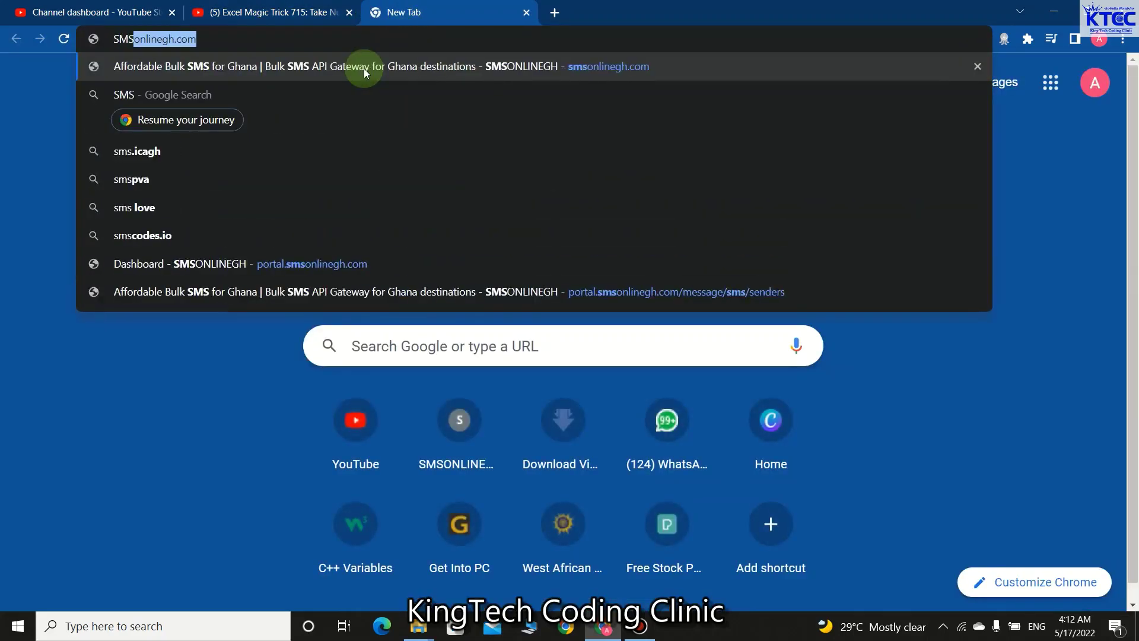
pyautogui.press('Return')
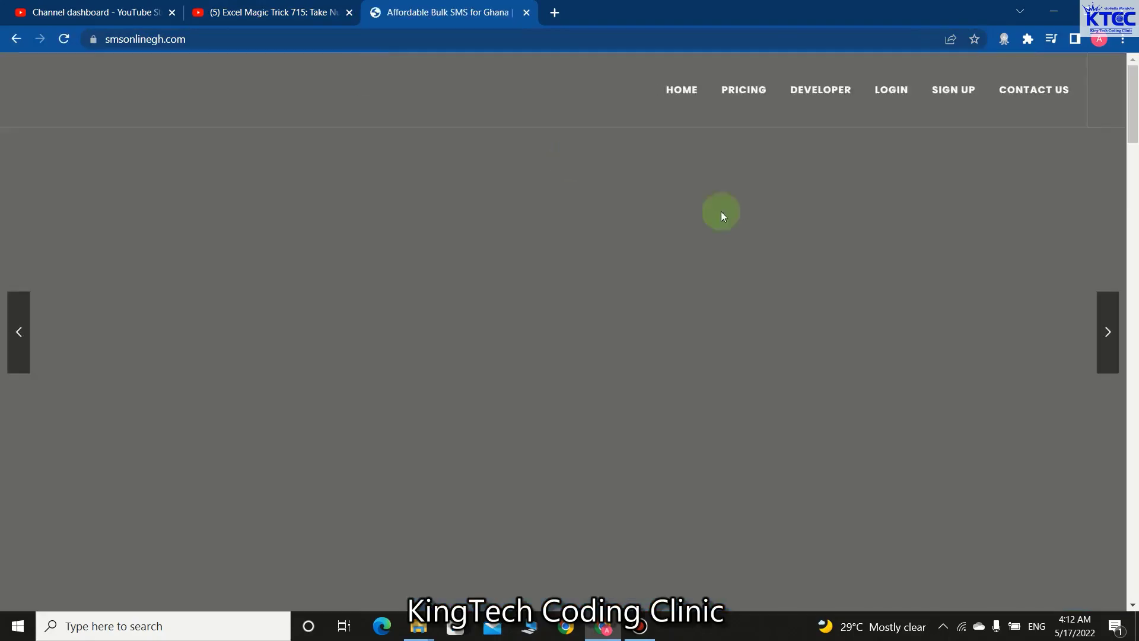
pyautogui.scroll(-15, 532, 304)
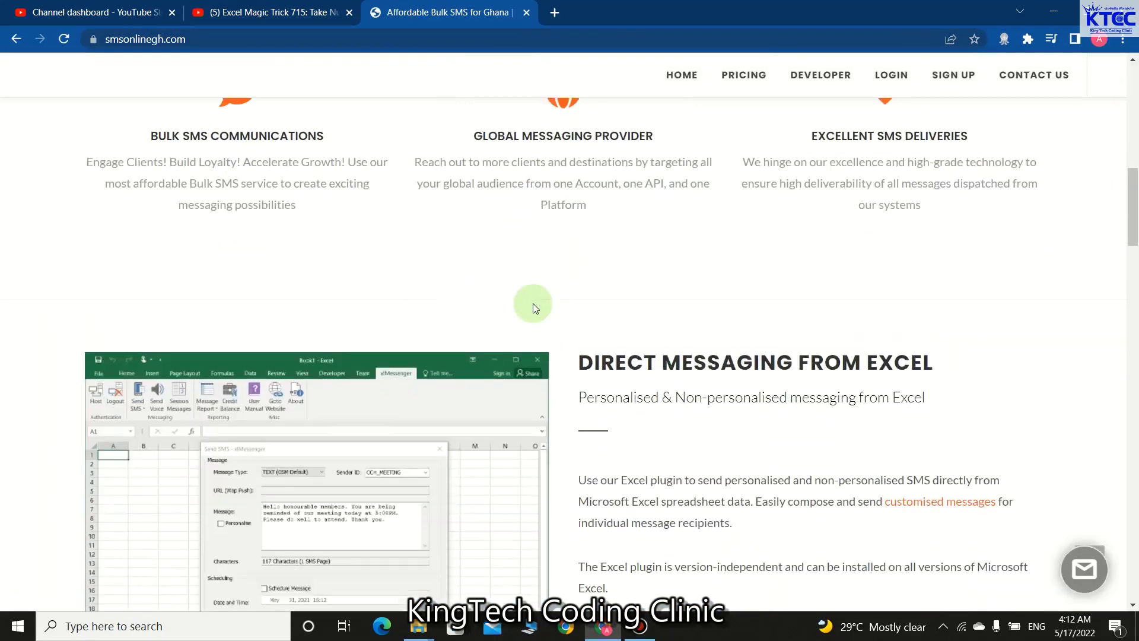
pyautogui.scroll(5, 533, 304)
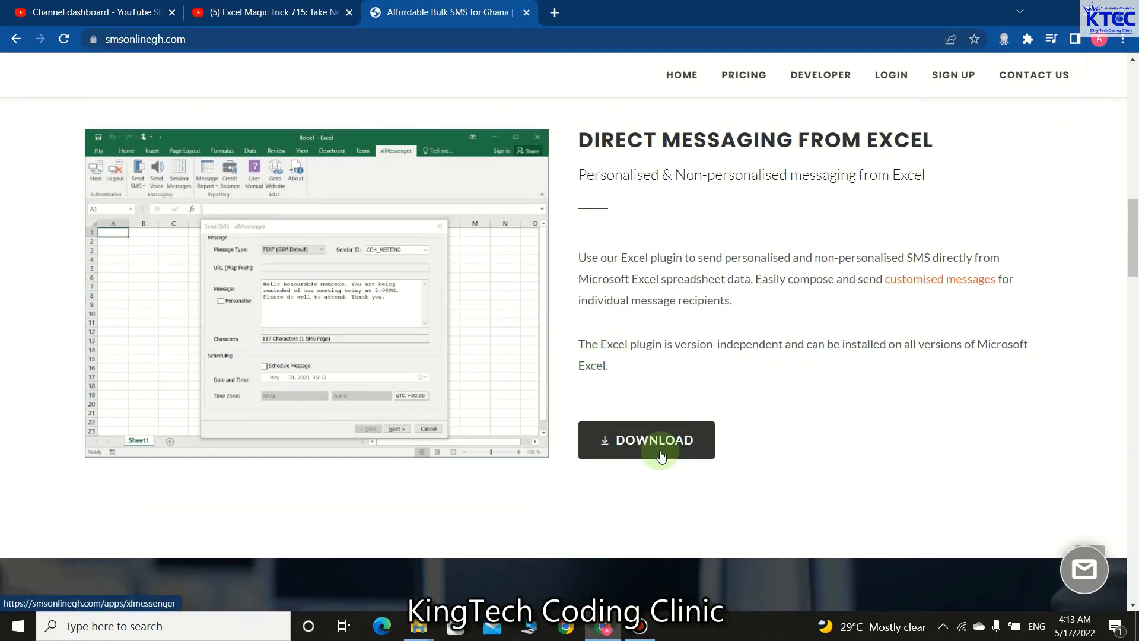
pyautogui.scroll(-15, 704, 396)
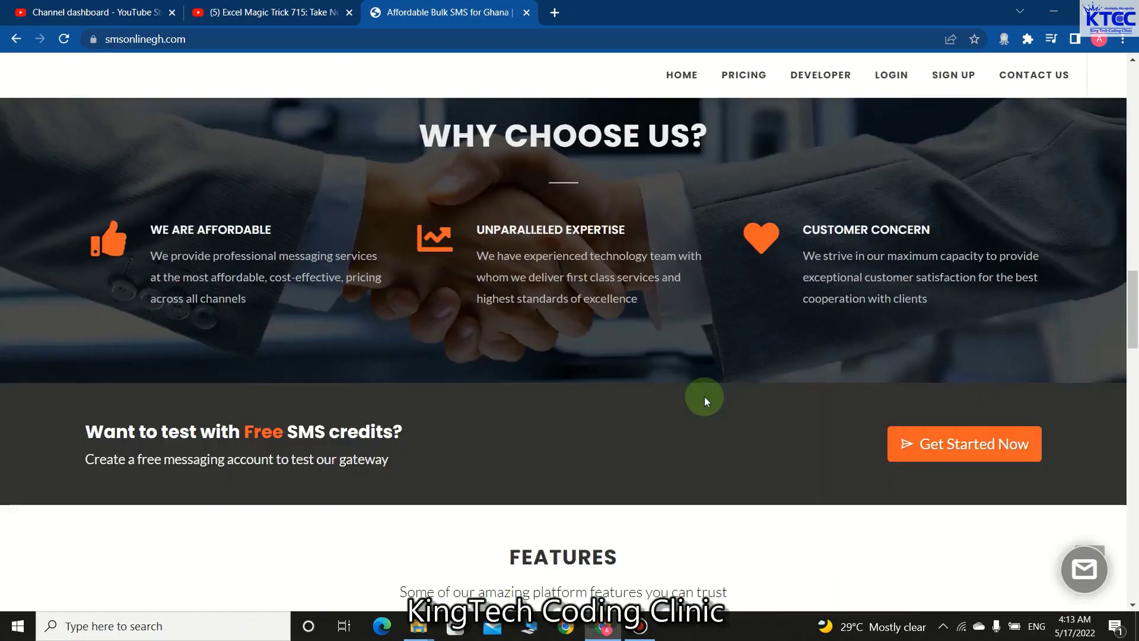
pyautogui.scroll(-5, 703, 396)
pyautogui.scroll(17, 703, 395)
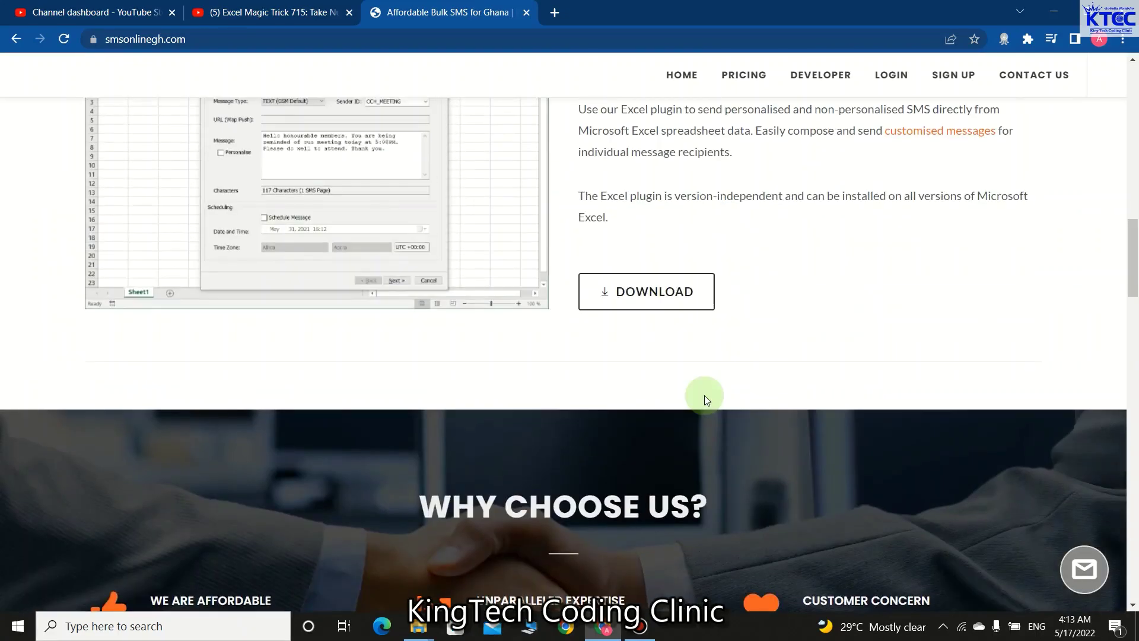
# - Open the xlMessenger for Excel download page and scroll to the 32-bit and 64-bit Office links
pyautogui.click(651, 290)
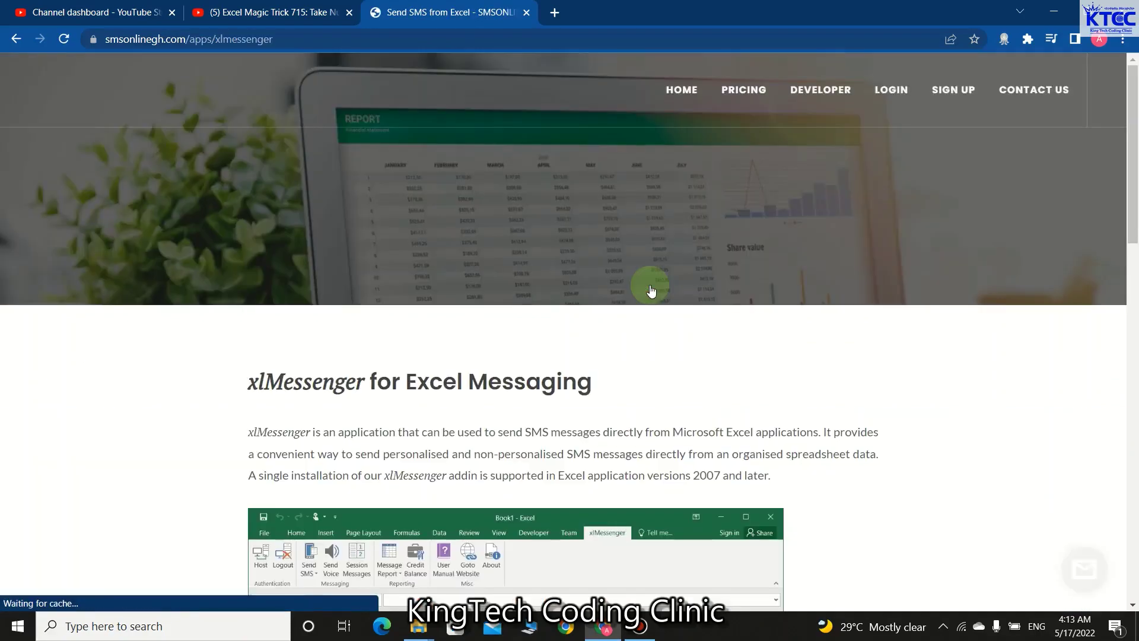
pyautogui.scroll(-5, 617, 356)
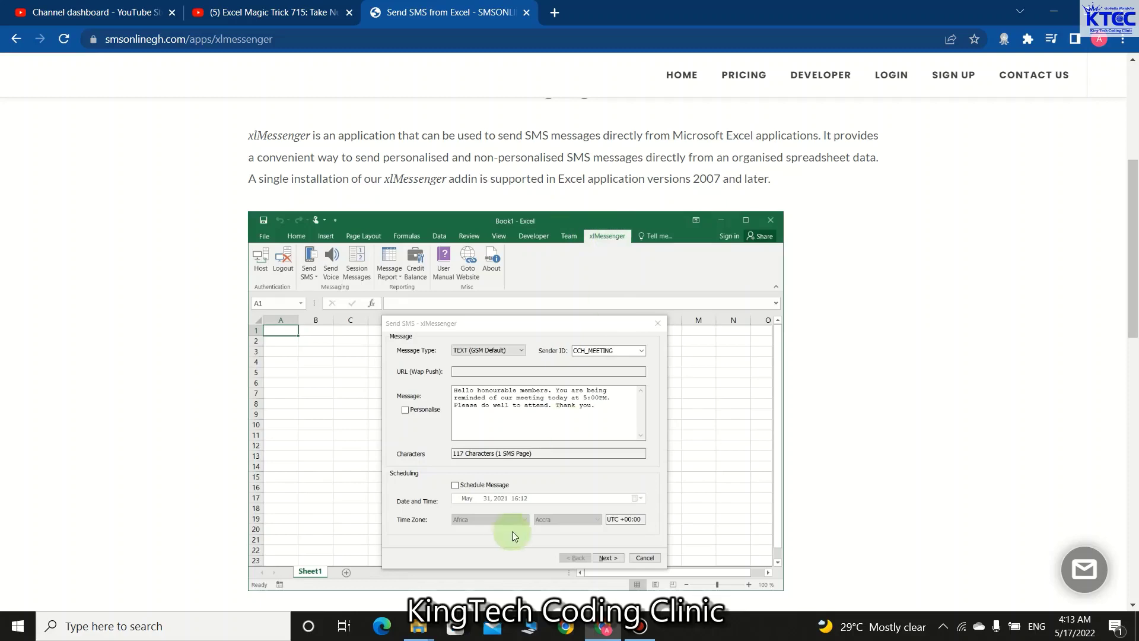
pyautogui.scroll(-5, 543, 400)
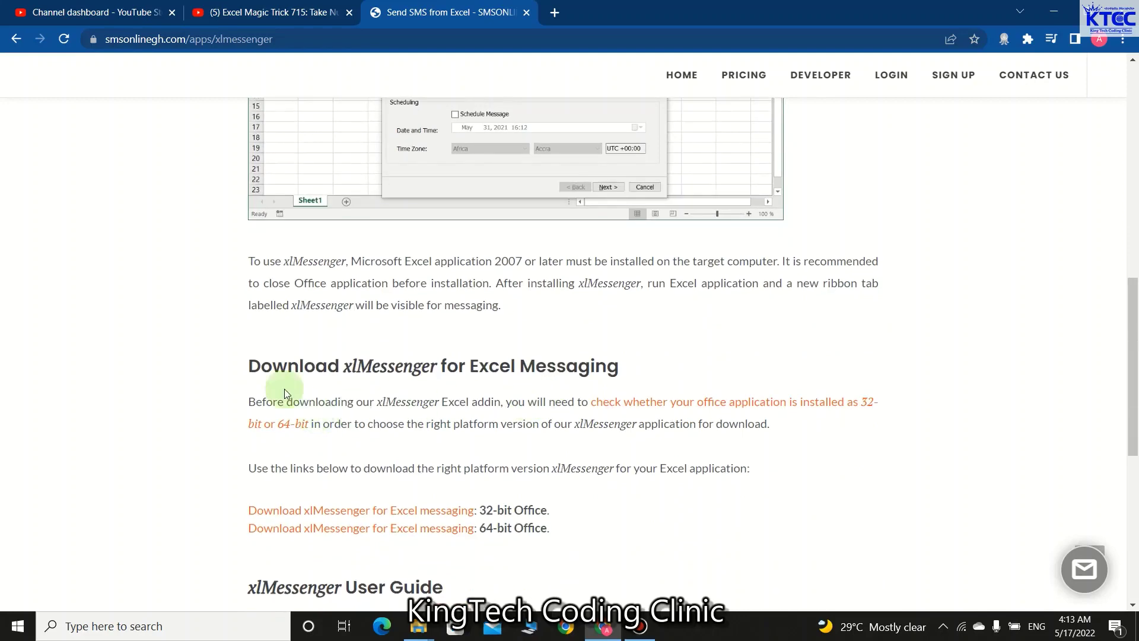
pyautogui.scroll(-2, 670, 374)
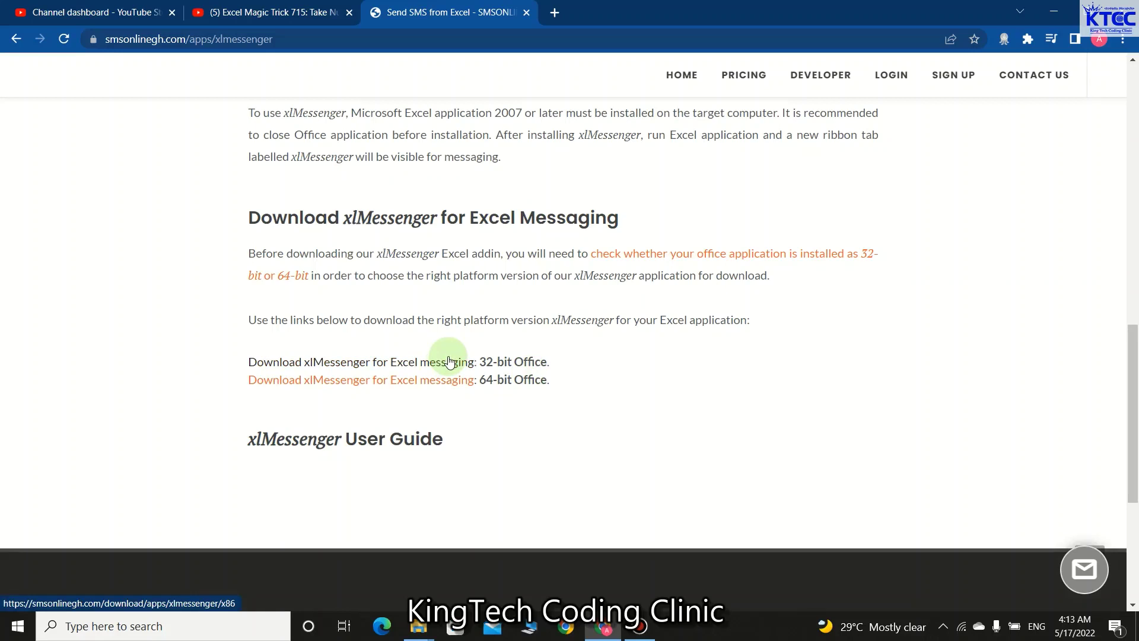
# - Start the xlMessenger-1.21.1 zip download for 64-bit Office, then cancel it
pyautogui.click(448, 385)
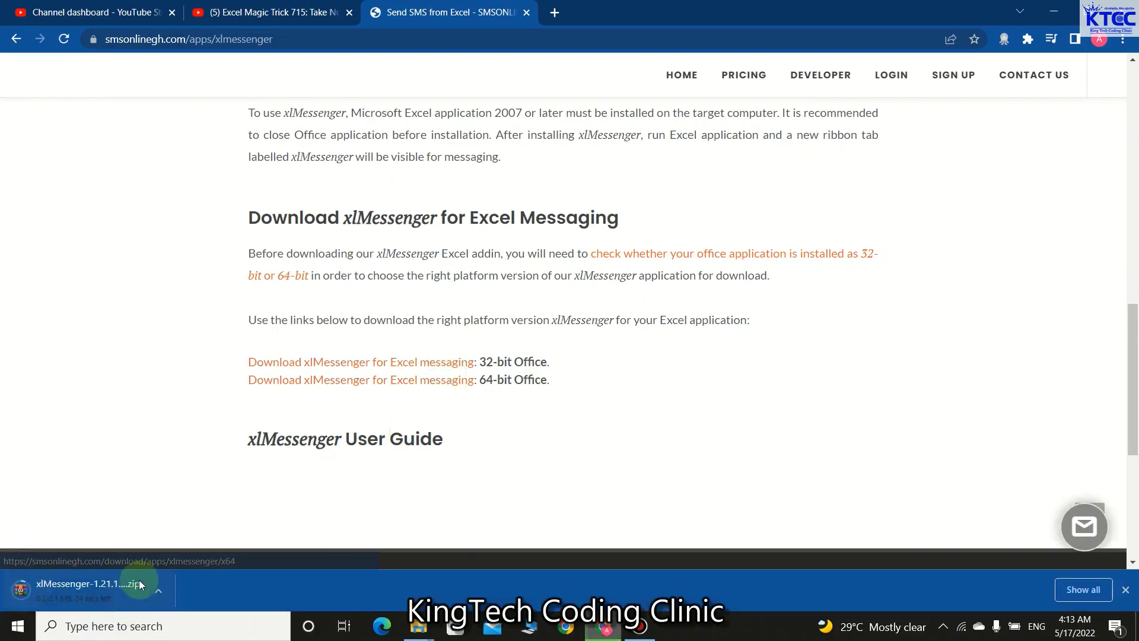
pyautogui.click(158, 591)
pyautogui.click(198, 563)
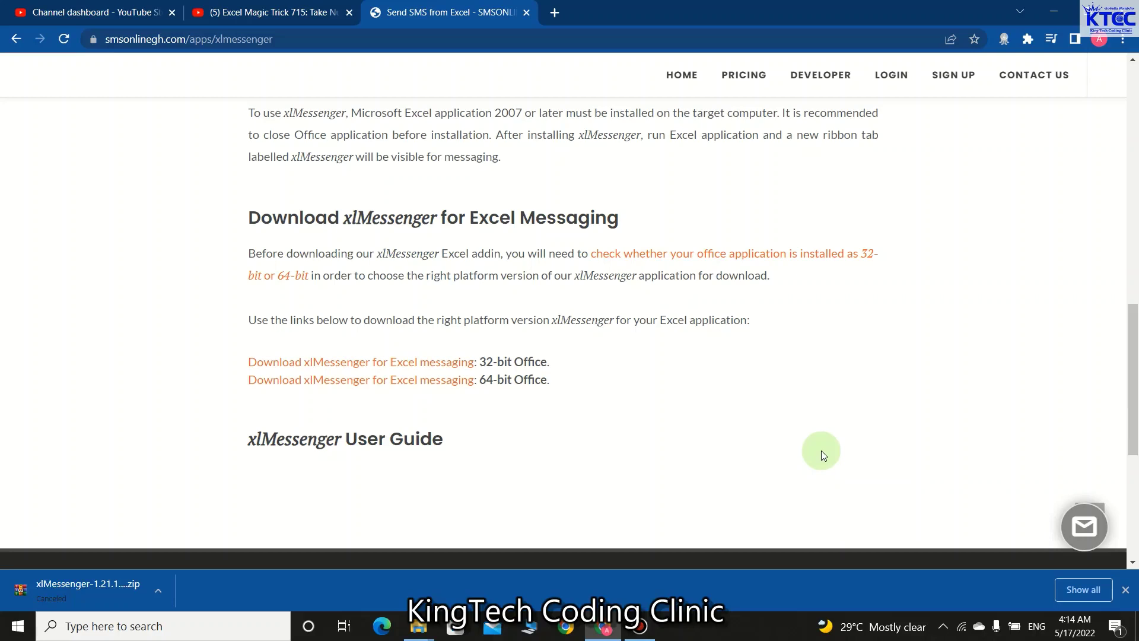
# - Minimize Chrome, move the xlMessenger folder aside, and open MY SMS DATA.xlsx in Excel
pyautogui.click(1053, 12)
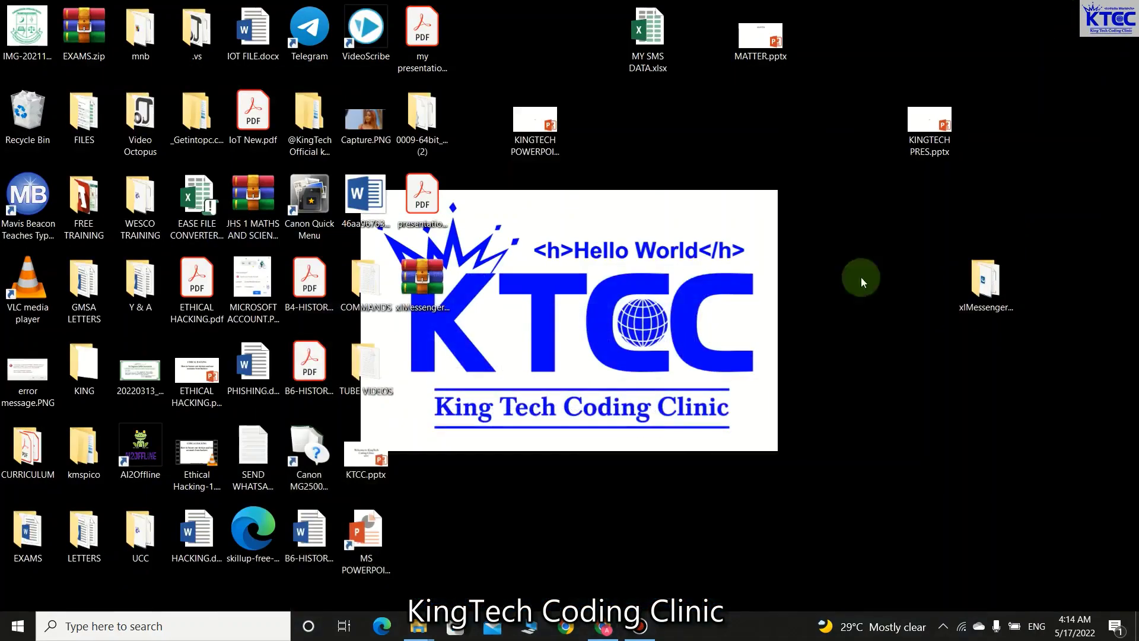
pyautogui.moveTo(985, 280); pyautogui.dragTo(873, 205)
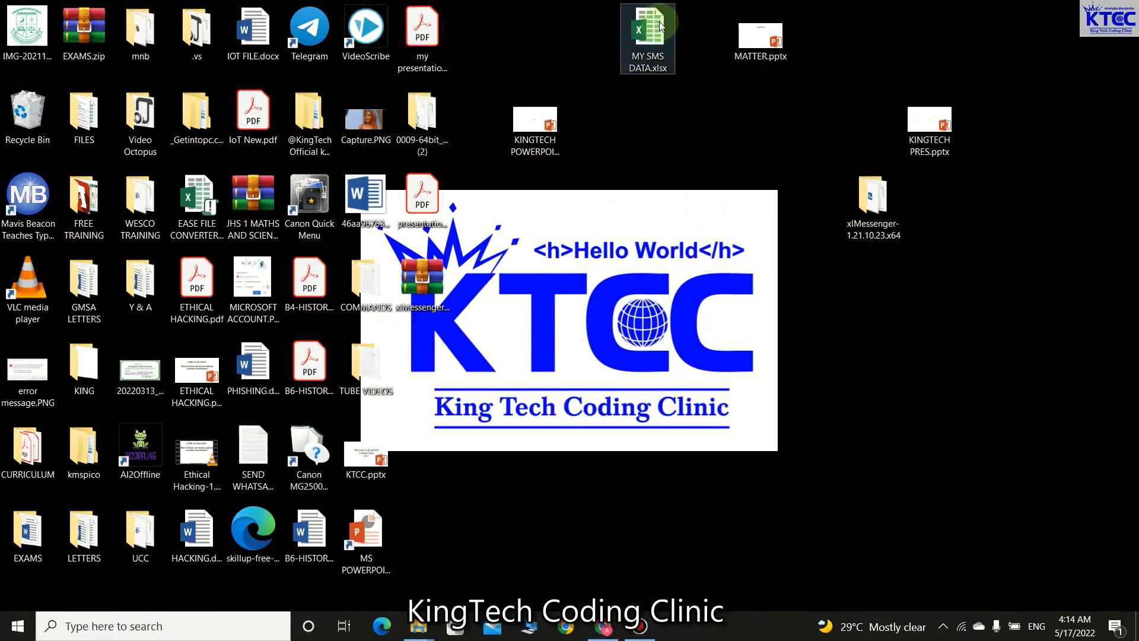
pyautogui.doubleClick(662, 25)
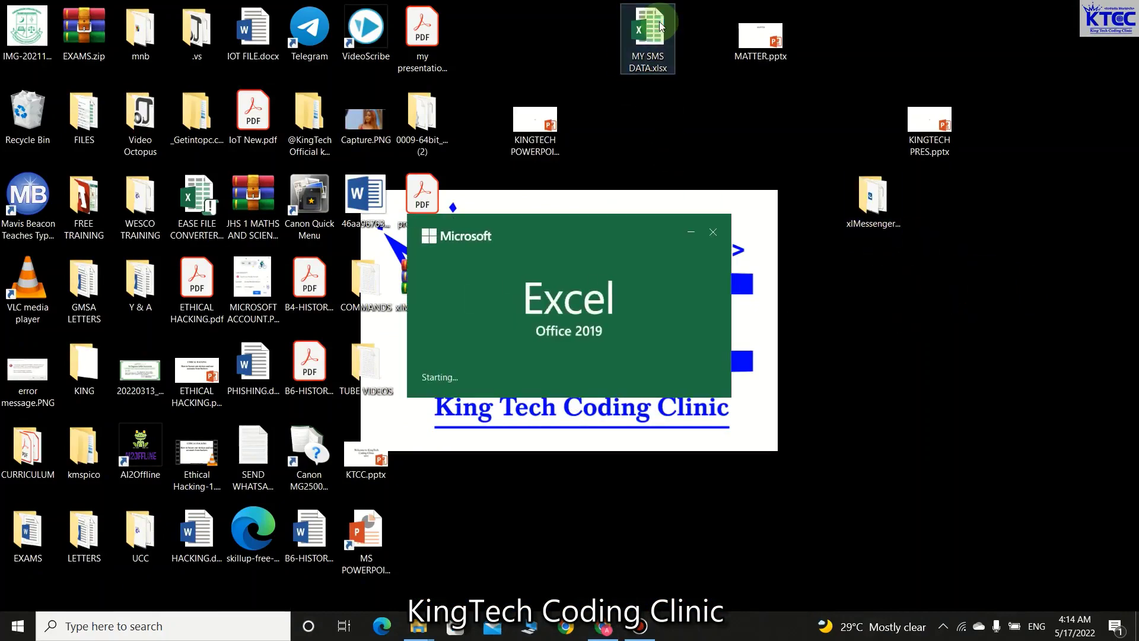
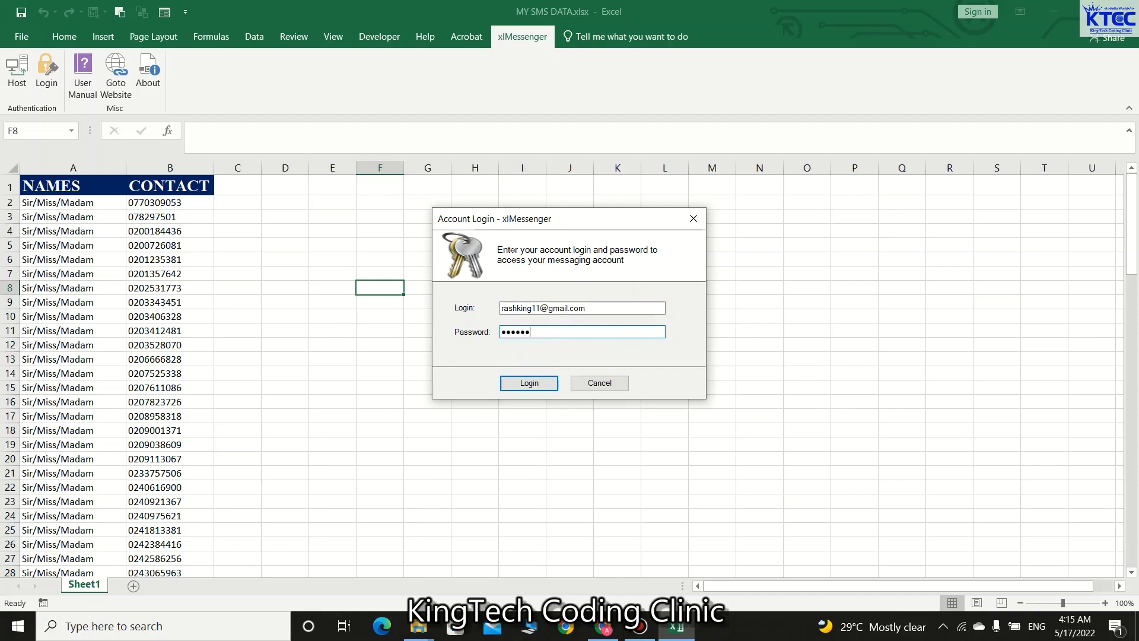
# - Enter the account password and log in to xlMessenger
pyautogui.write('****')
pyautogui.click(529, 383)
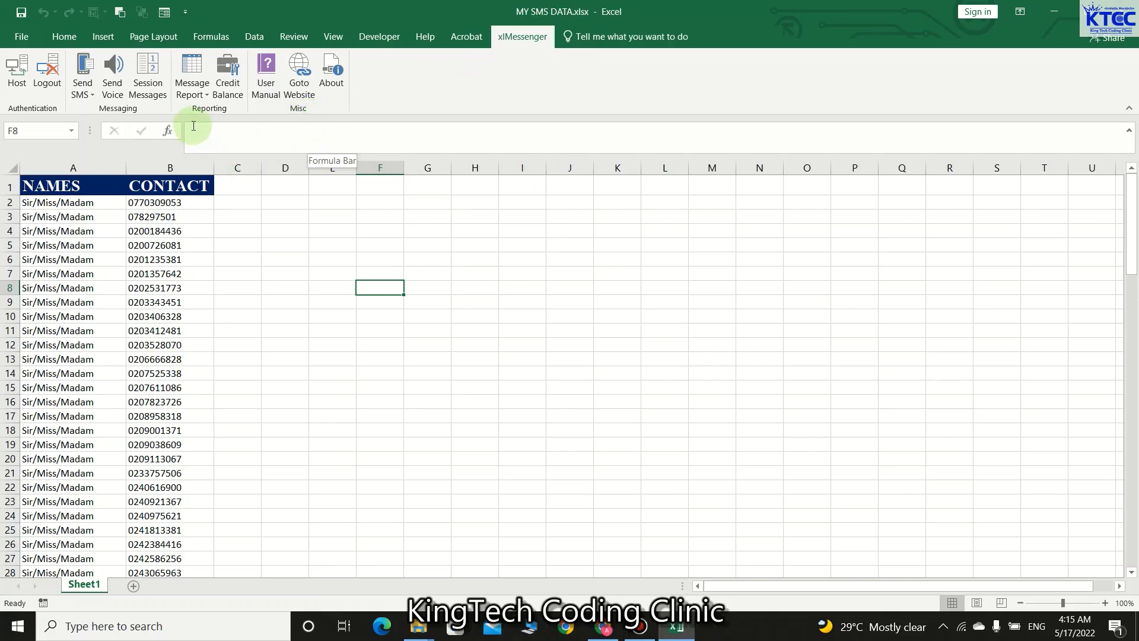
pyautogui.click(307, 78)
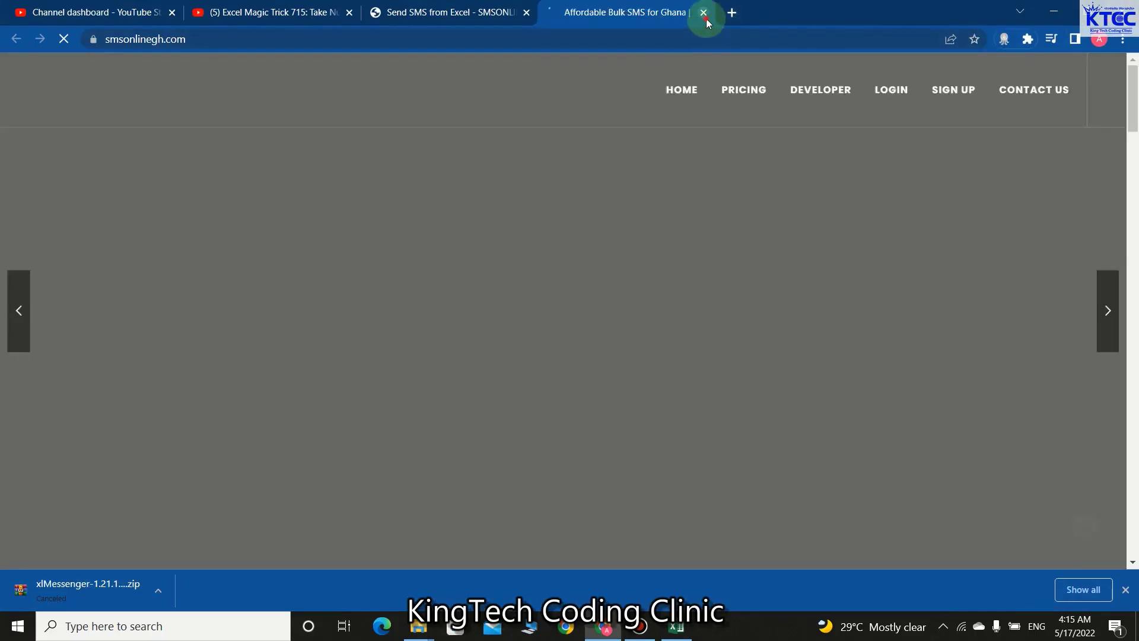
pyautogui.click(704, 12)
pyautogui.click(1059, 17)
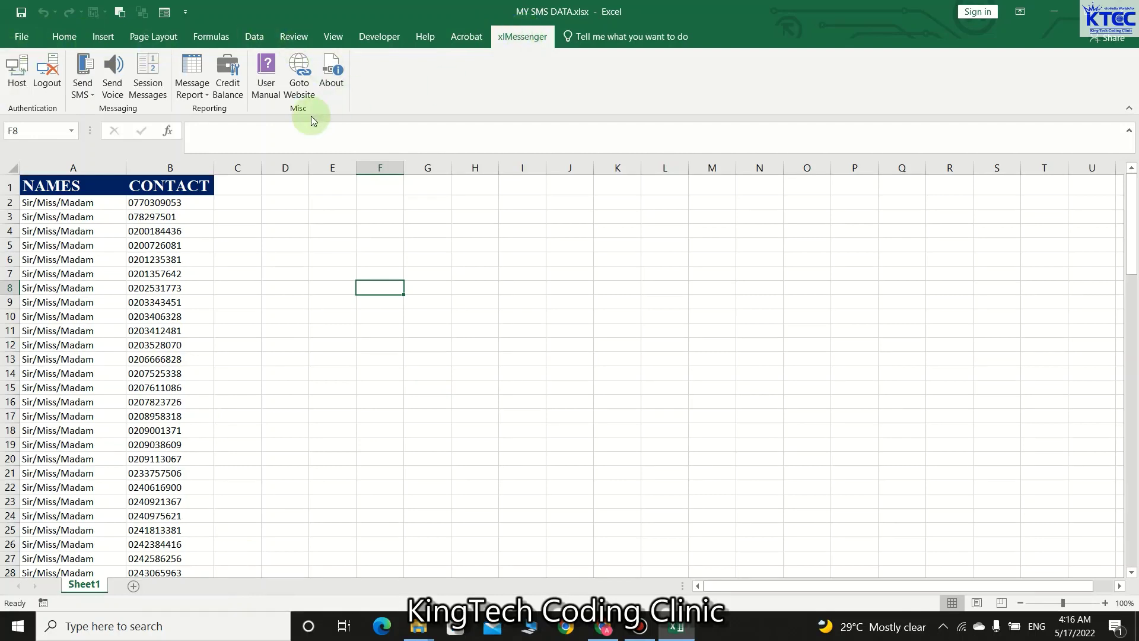
pyautogui.click(83, 90)
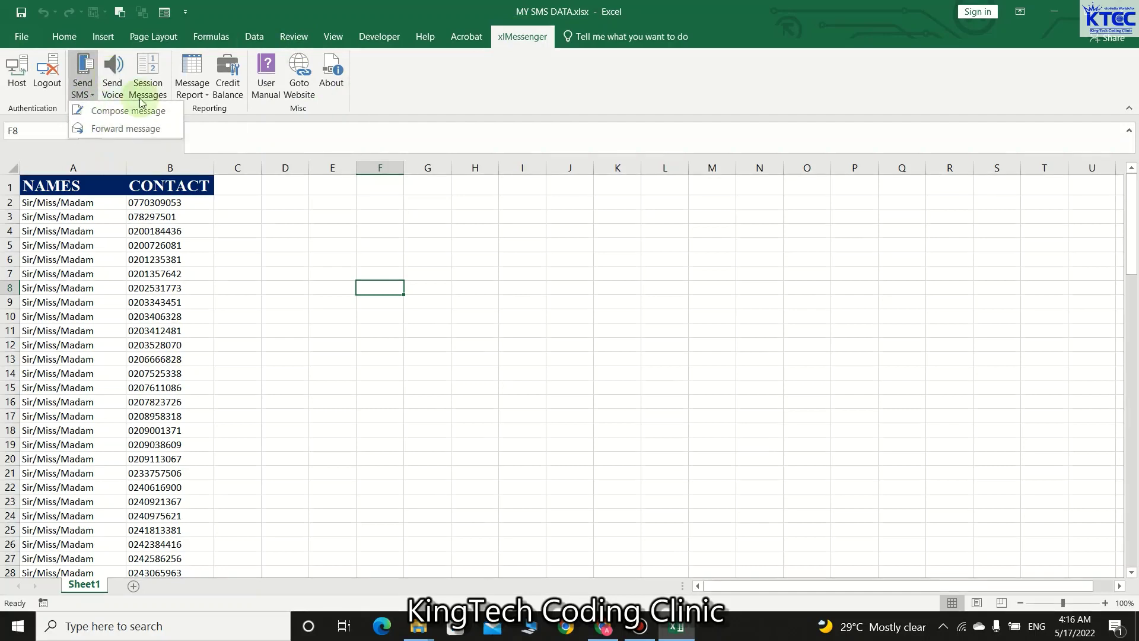
pyautogui.click(300, 299)
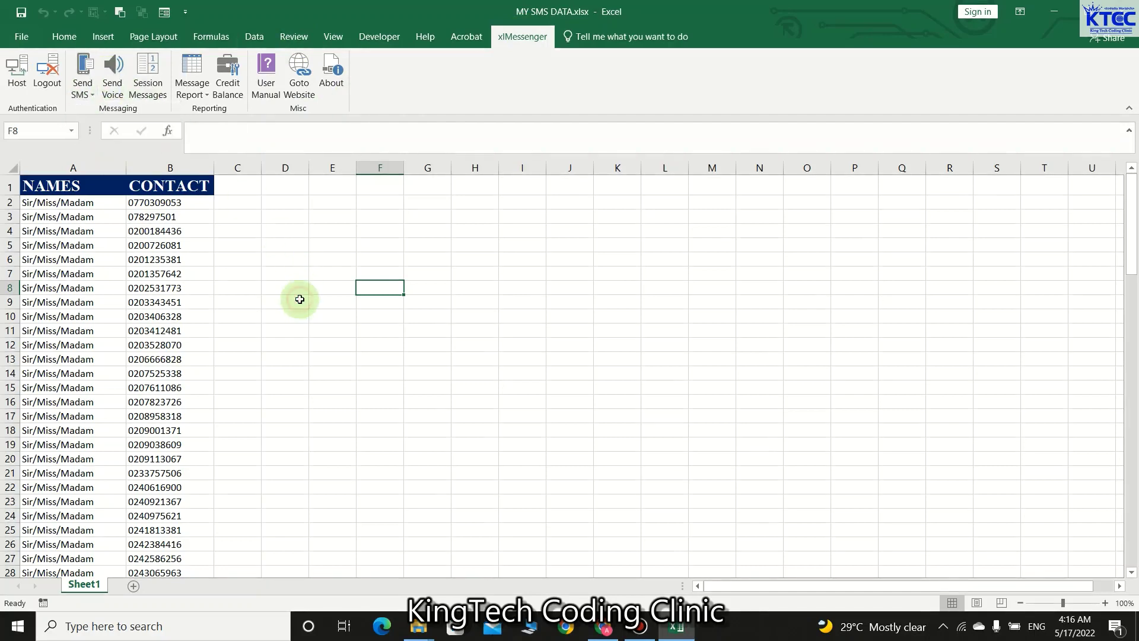
pyautogui.click(228, 76)
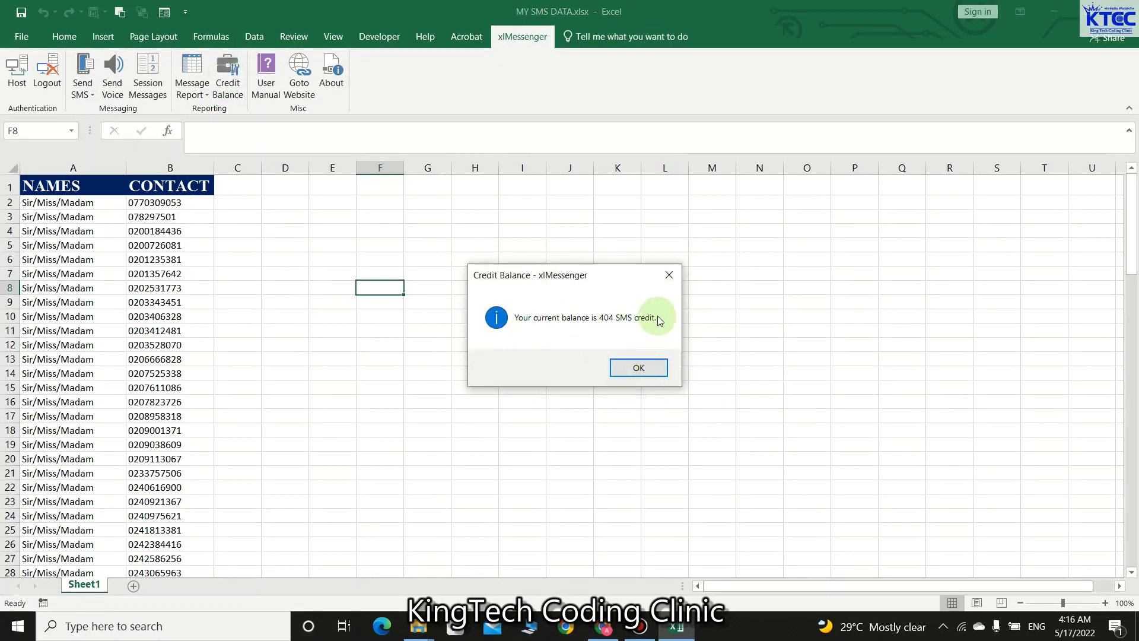
pyautogui.click(634, 370)
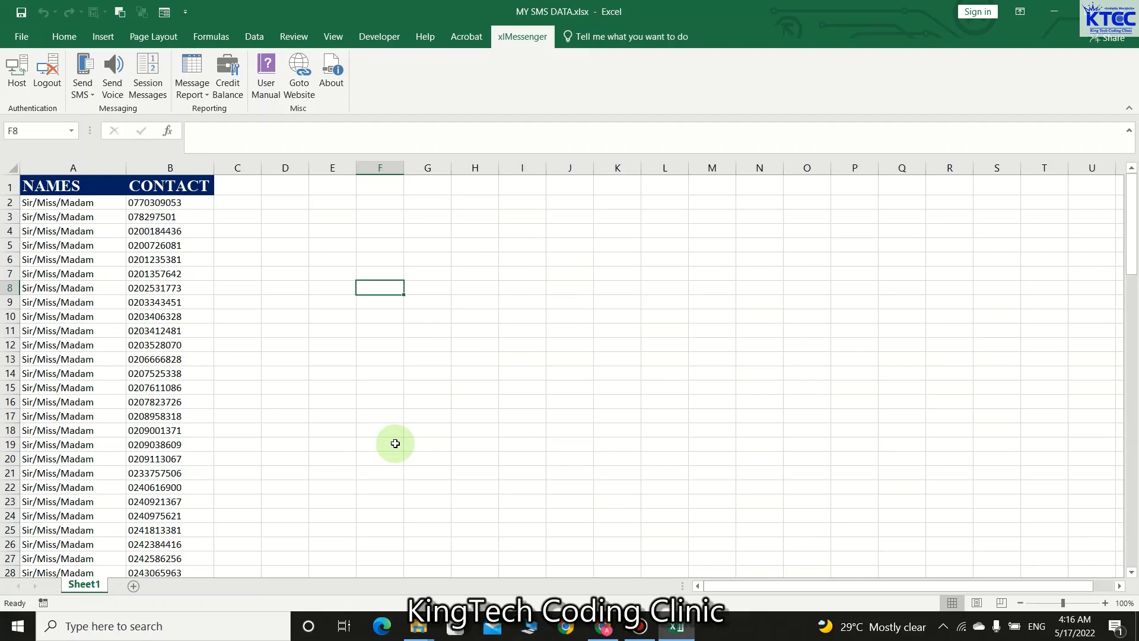
# - Add a new worksheet named KINGTECH
pyautogui.click(132, 586)
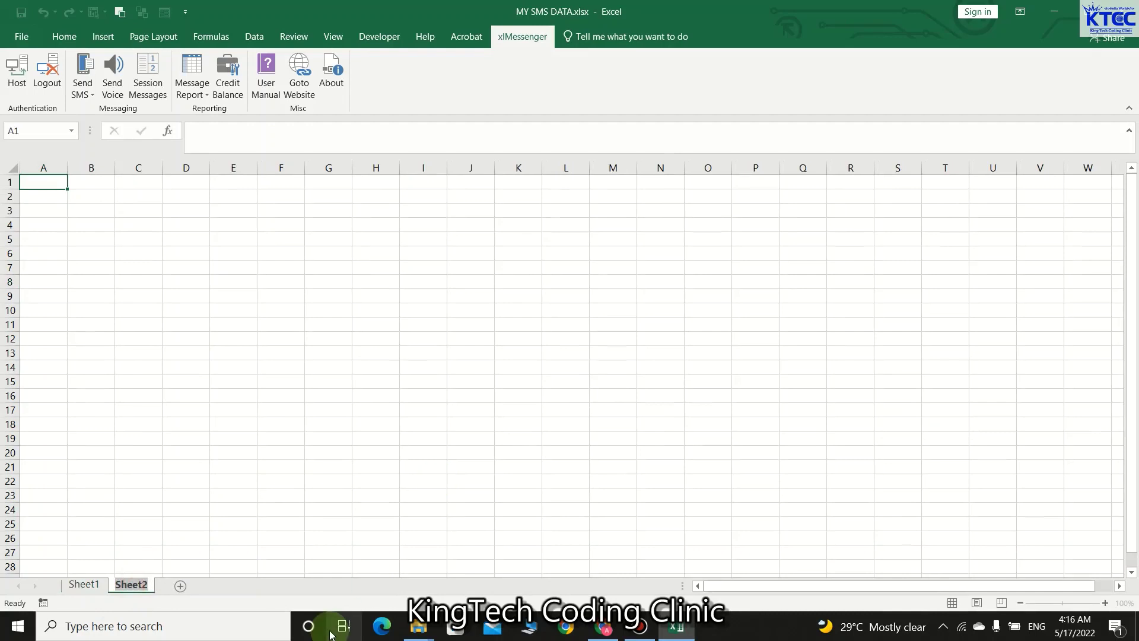
pyautogui.press('BackSpace')
pyautogui.write('14')
pyautogui.press('BackSpace')
pyautogui.press('BackSpace')
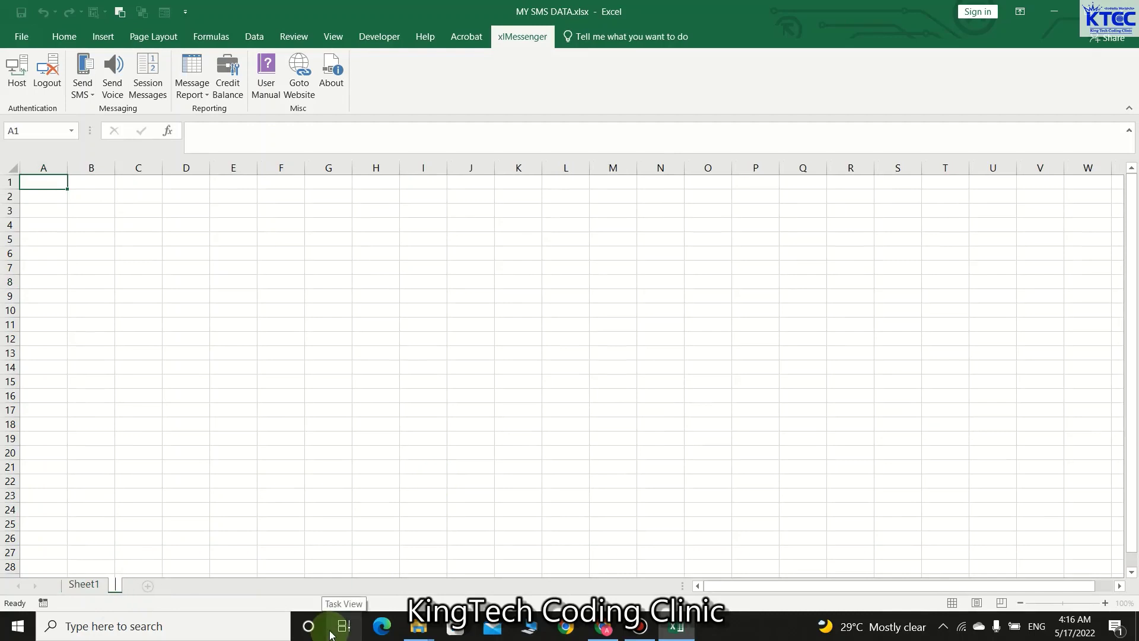
pyautogui.write('L')
pyautogui.press('BackSpace')
pyautogui.write('KINGTECH')
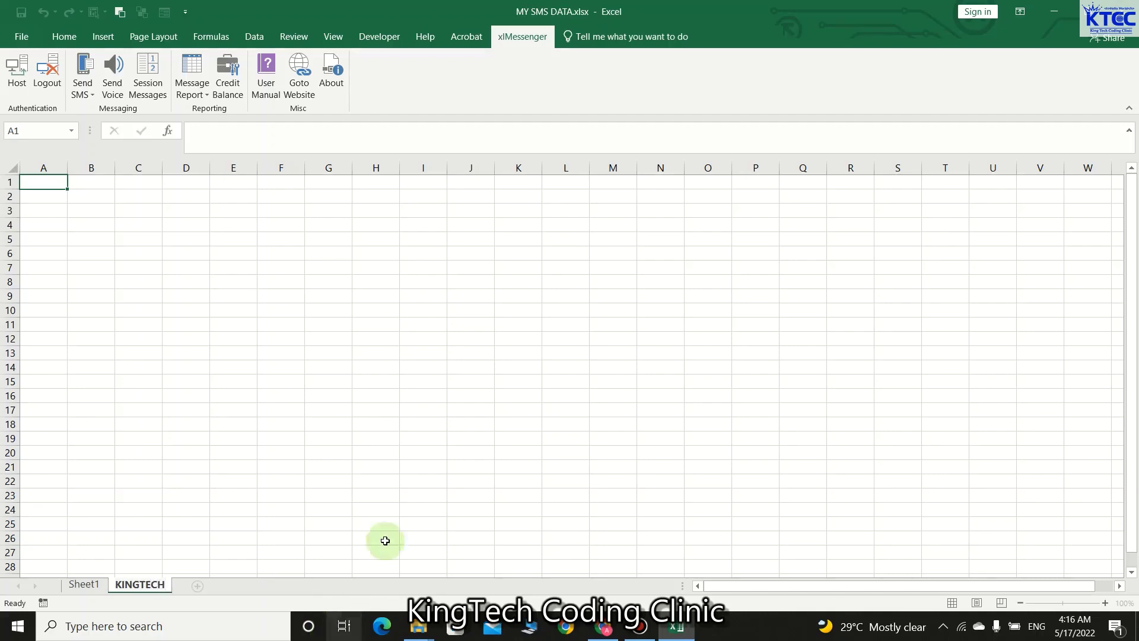
pyautogui.click(185, 352)
# - Enter the headers 'name' in A1 and 'number' in B1, checking Sheet1's contact list
pyautogui.click(46, 179)
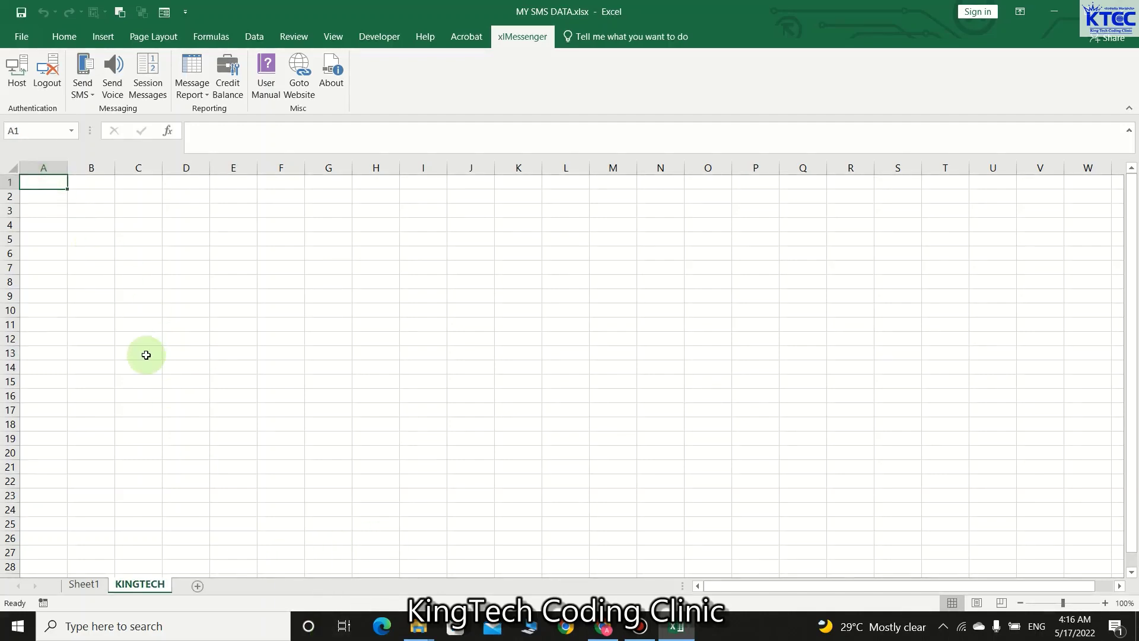
pyautogui.write('name')
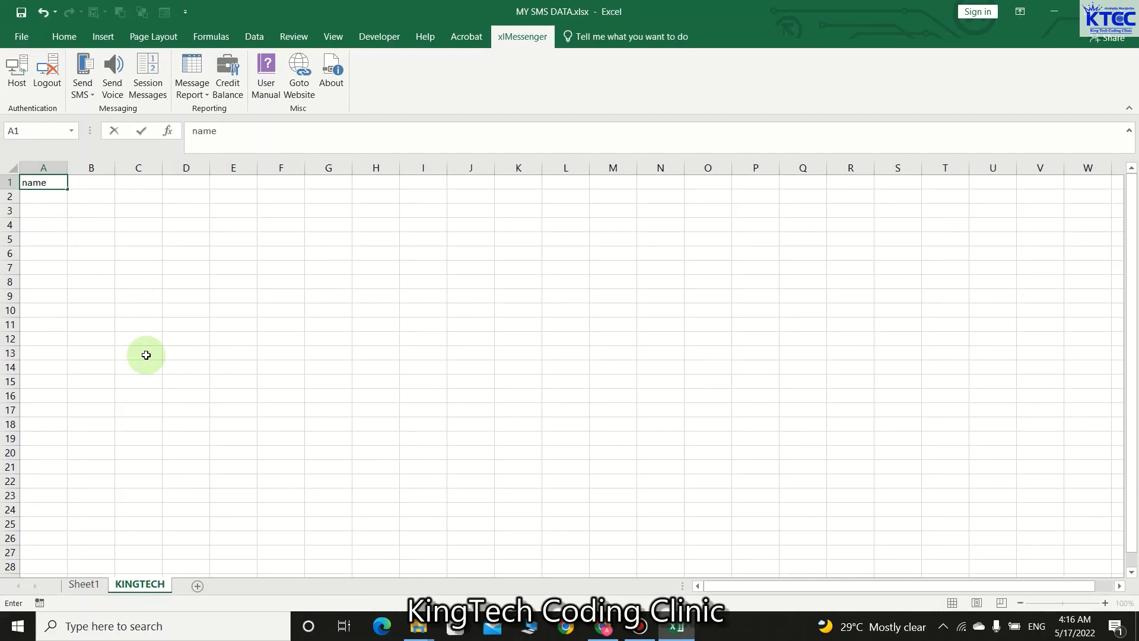
pyautogui.press('Tab')
pyautogui.write('number')
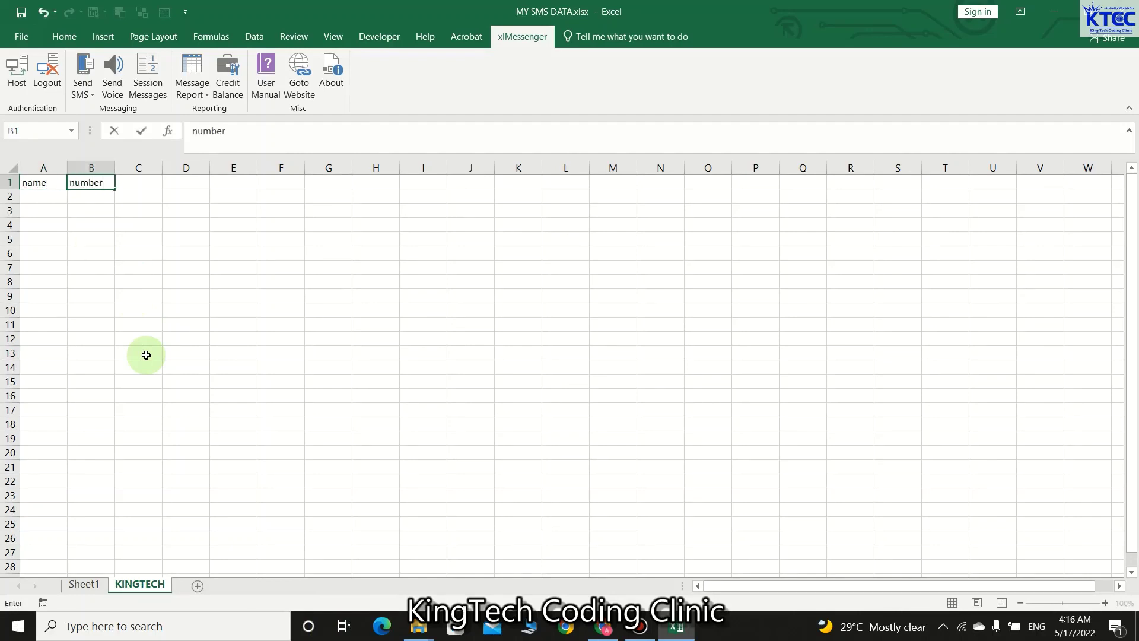
pyautogui.click(146, 355)
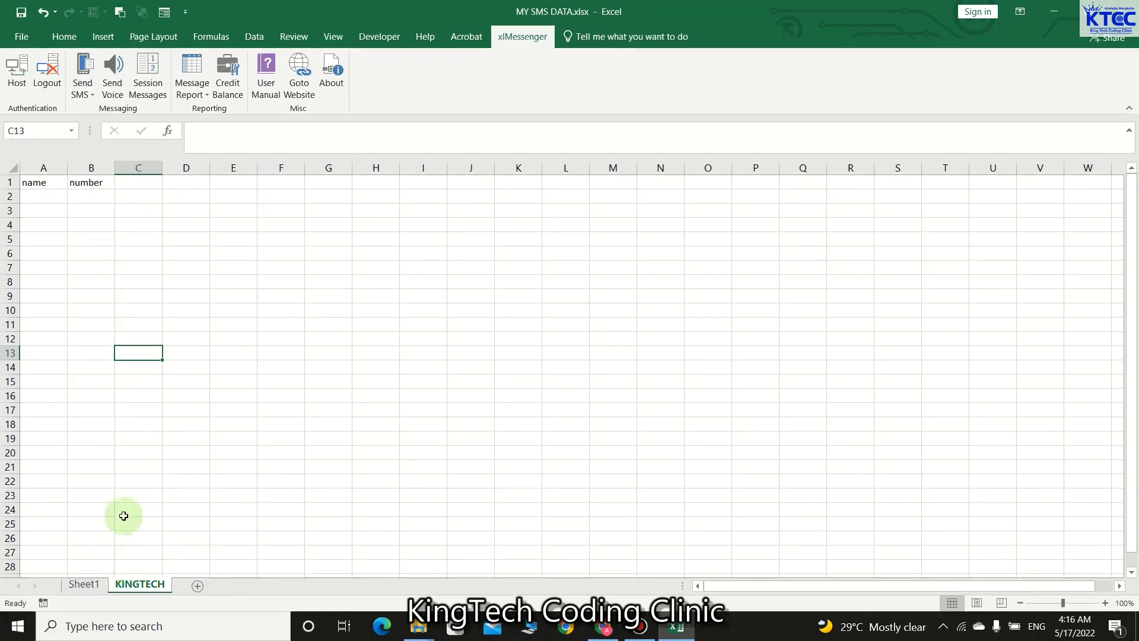
pyautogui.click(84, 584)
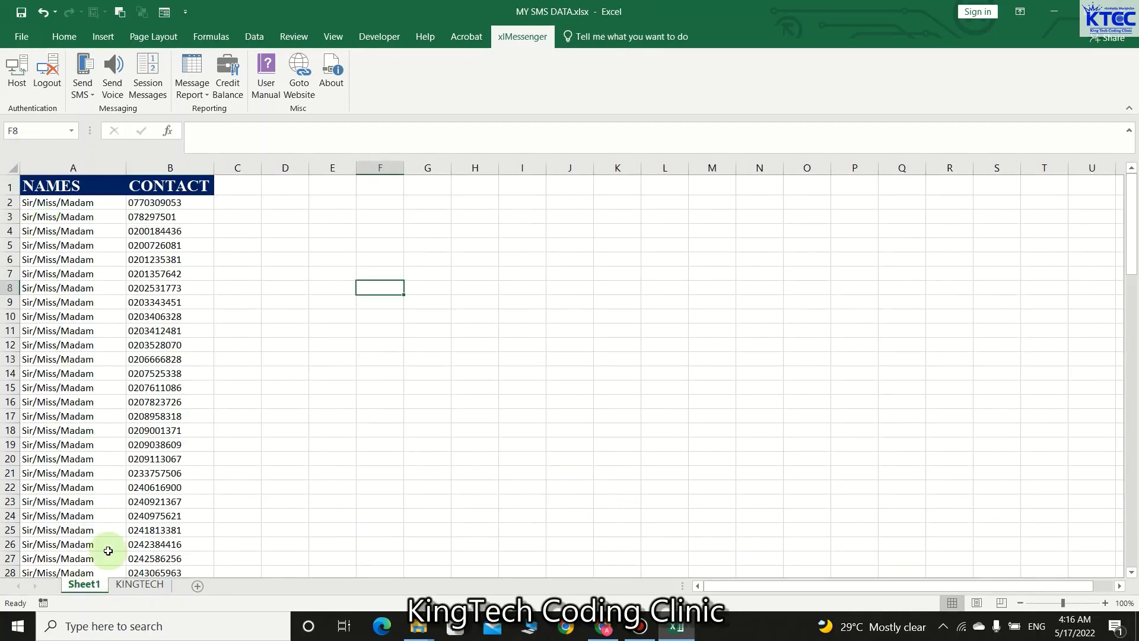
pyautogui.click(143, 585)
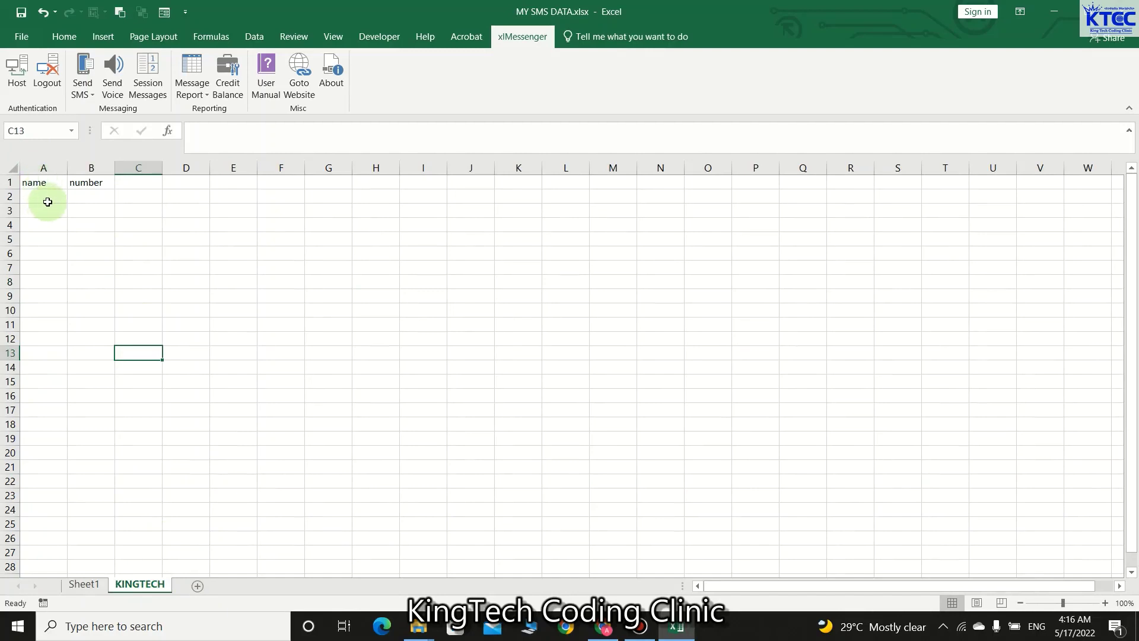
# - Enter the contact's name in A2 and phone number in B2, and widen column B
pyautogui.click(48, 199)
pyautogui.write('Rash')
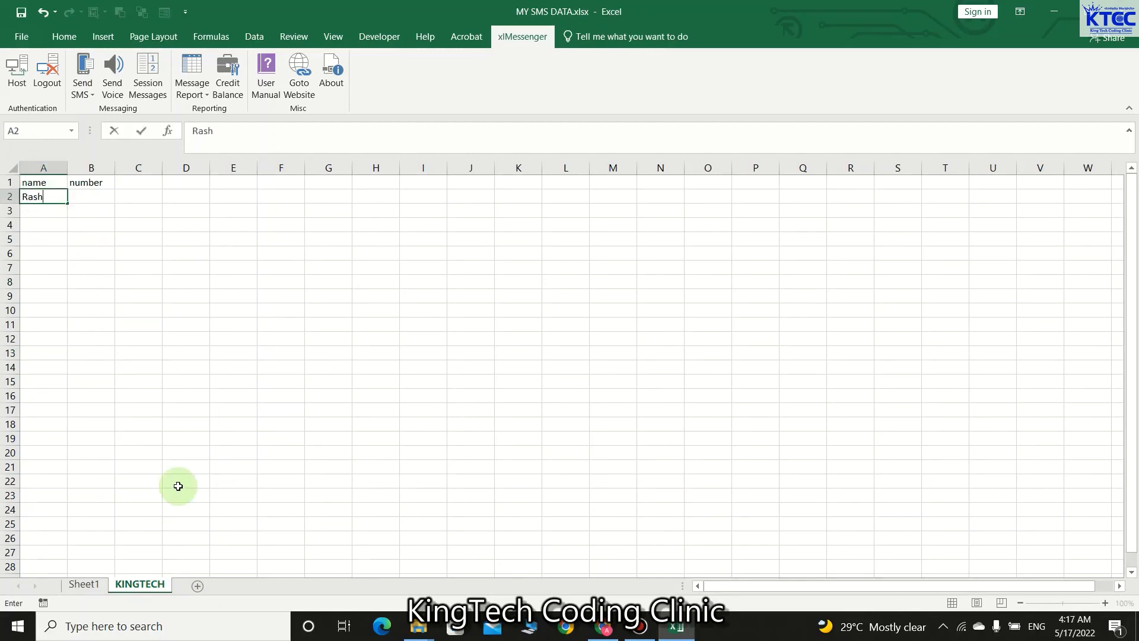
pyautogui.write('if')
pyautogui.press('BackSpace')
pyautogui.write('g')
pyautogui.press('BackSpace')
pyautogui.write('d')
pyautogui.click(181, 420)
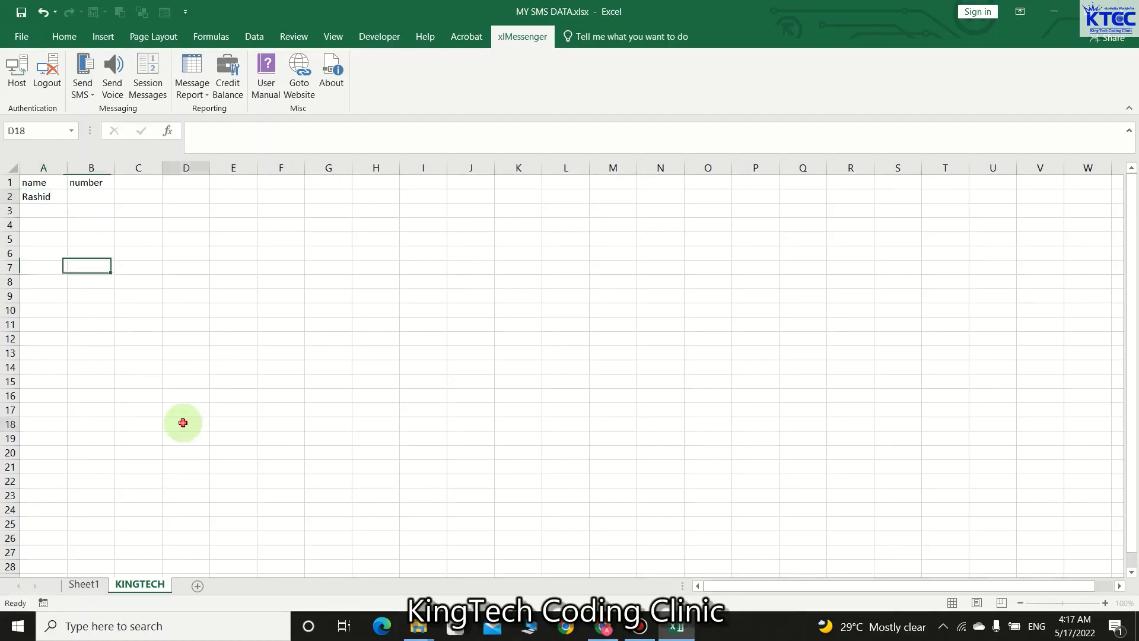
pyautogui.click(92, 197)
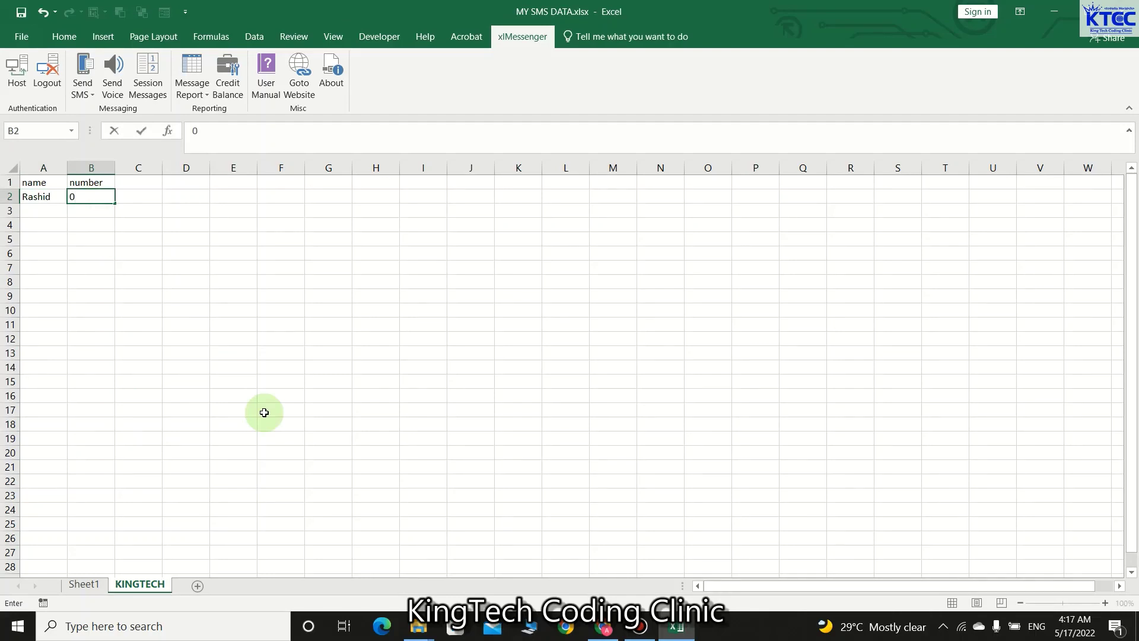
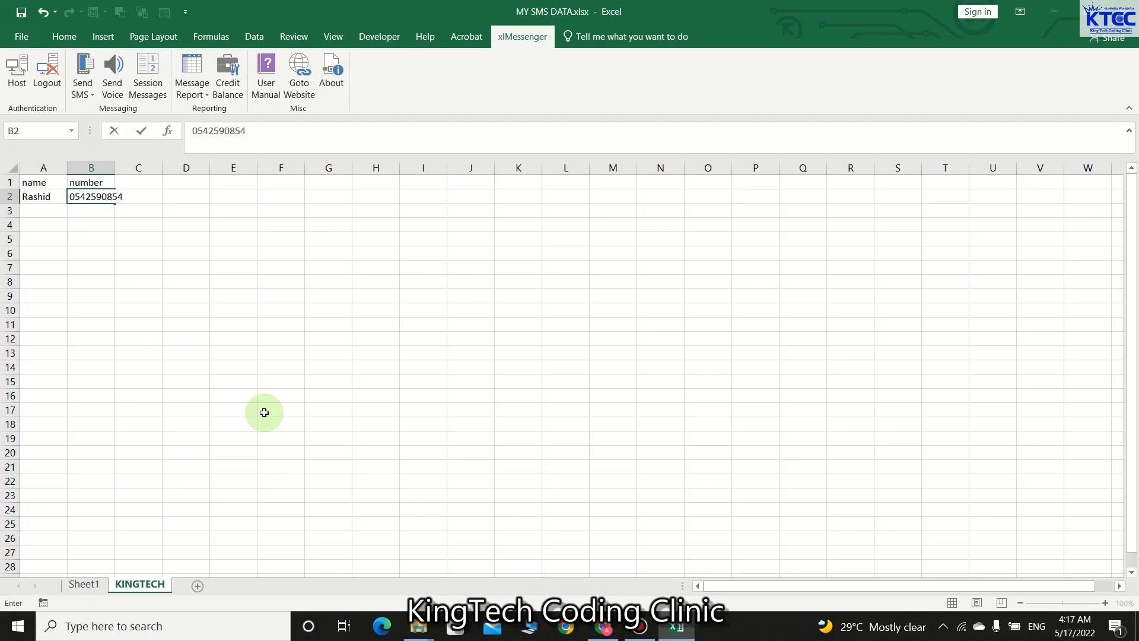
pyautogui.click(264, 413)
pyautogui.moveTo(116, 168); pyautogui.dragTo(138, 168)
pyautogui.click(107, 195)
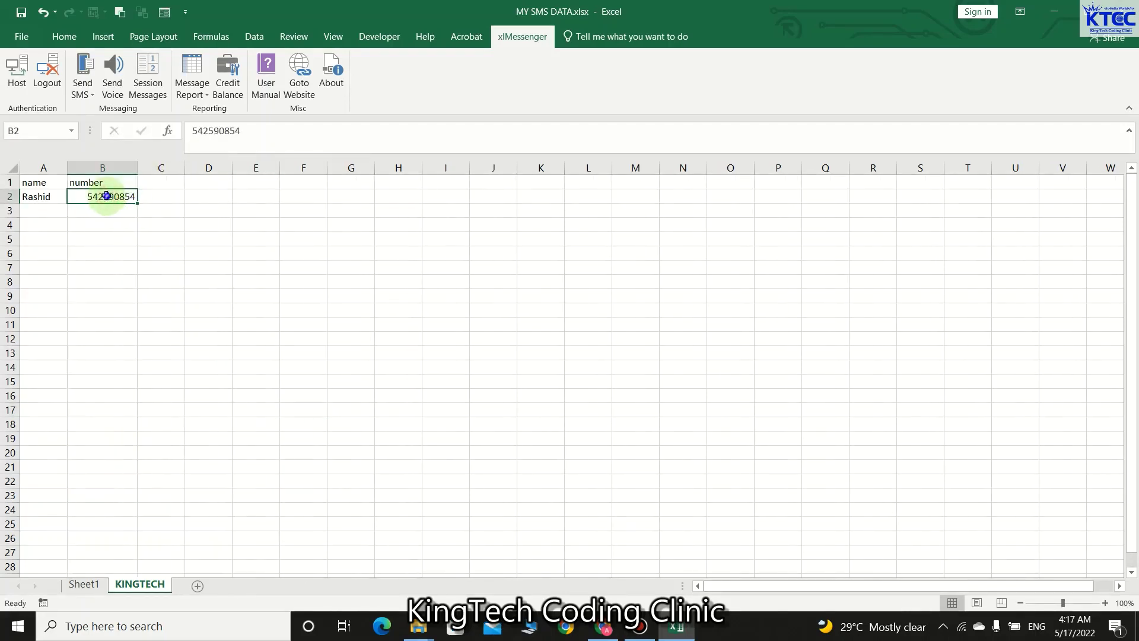
pyautogui.rightClick(107, 197)
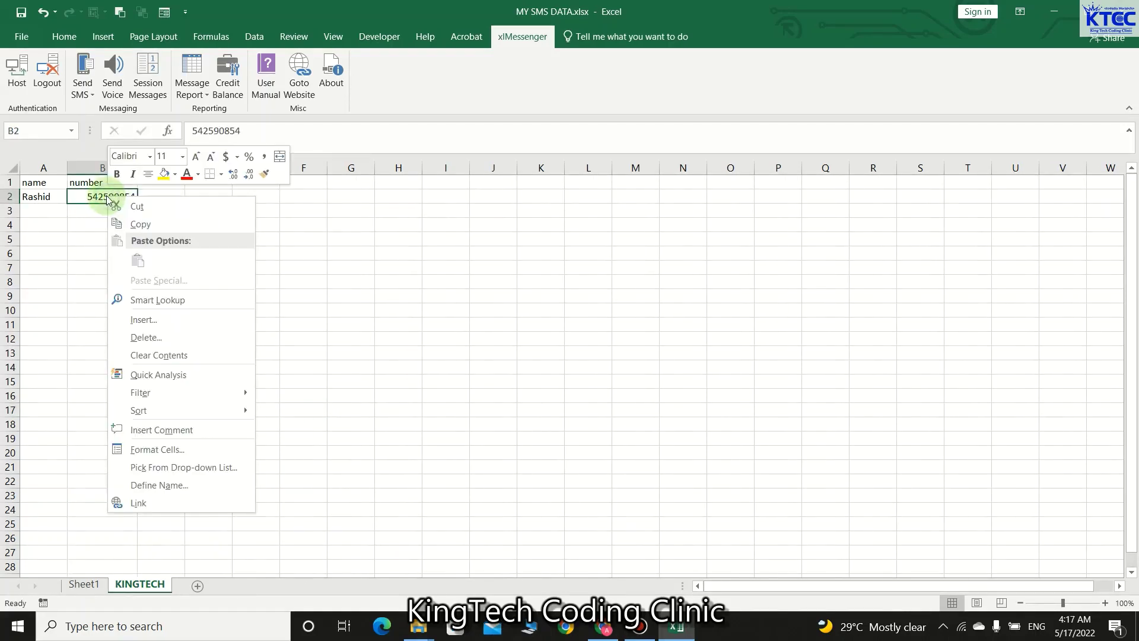
pyautogui.click(167, 444)
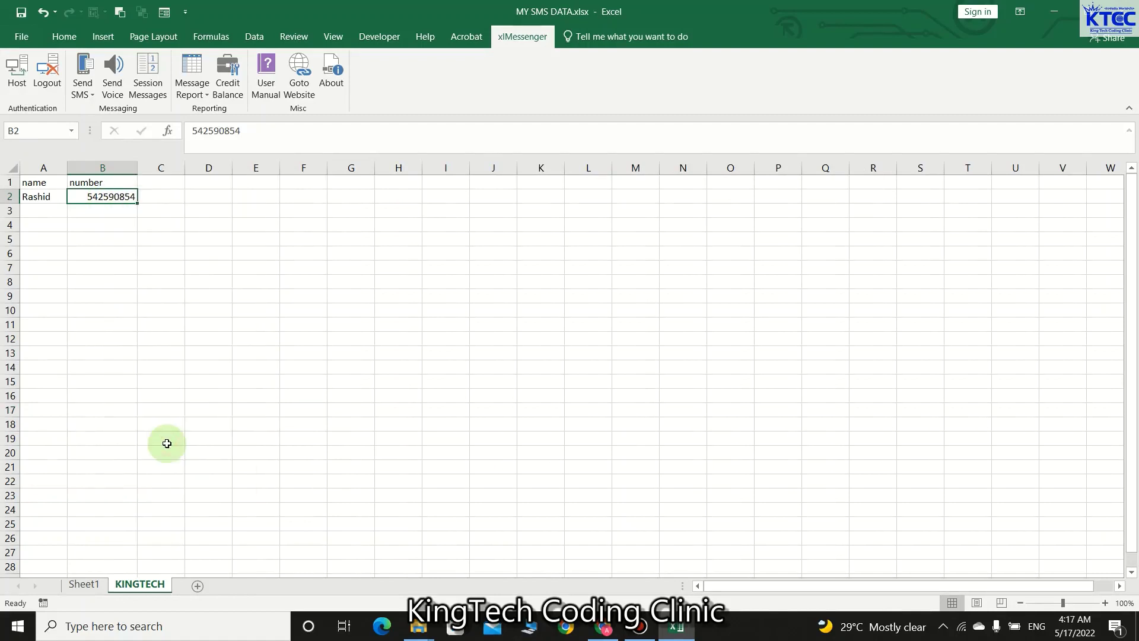
pyautogui.click(35, 429)
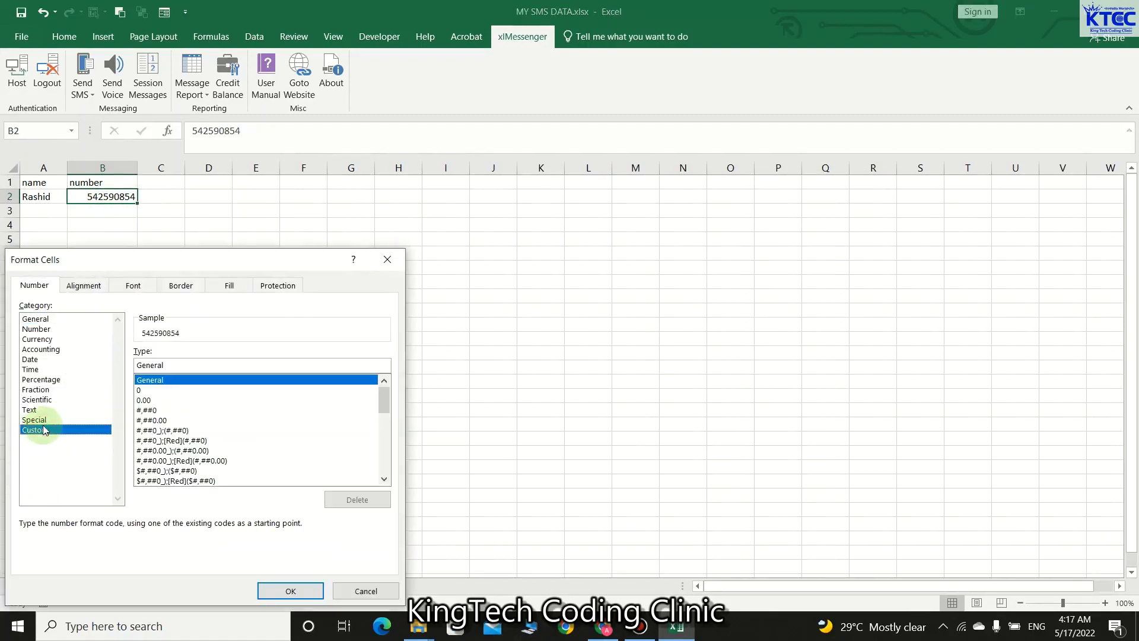
pyautogui.click(190, 361)
pyautogui.moveTo(190, 361); pyautogui.dragTo(119, 357)
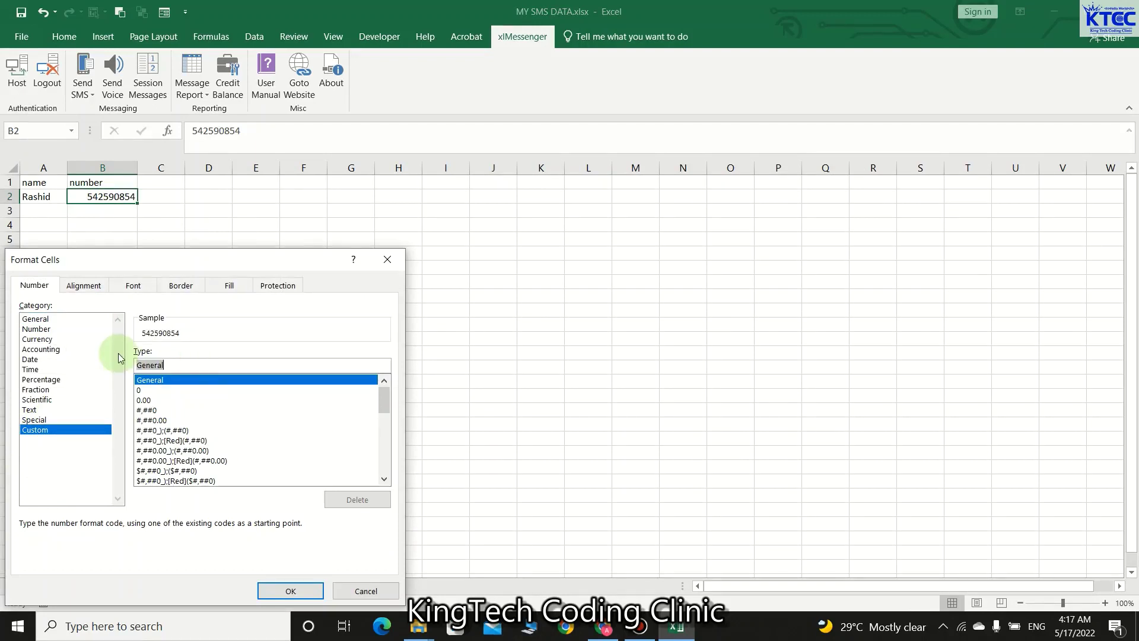
pyautogui.write('000')
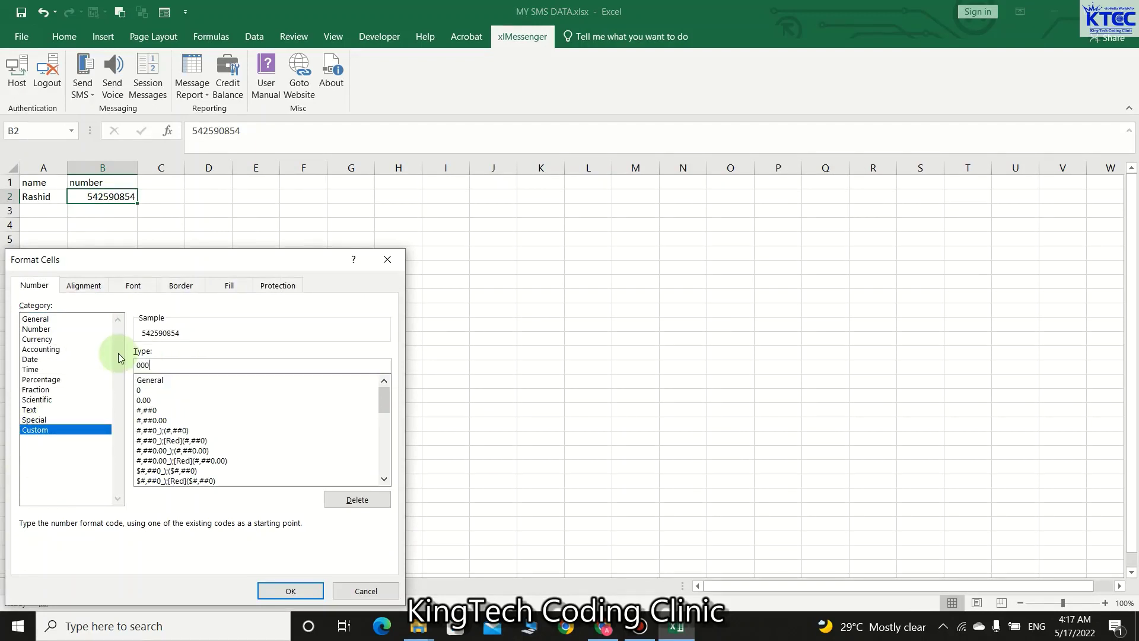
pyautogui.write('0000000')
pyautogui.click(294, 590)
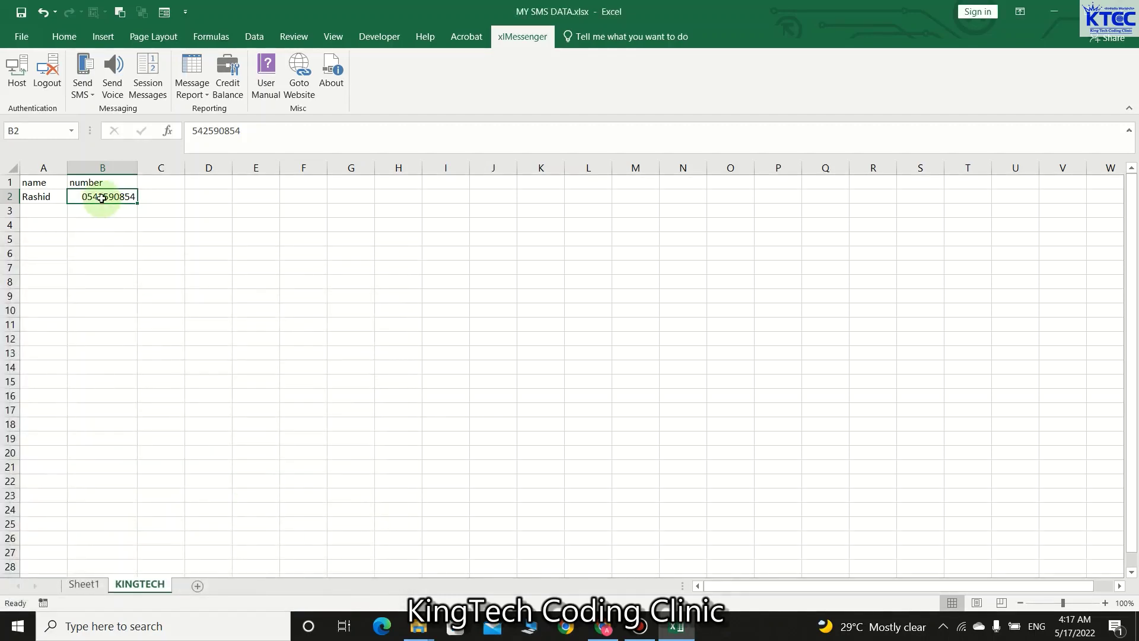
pyautogui.click(163, 256)
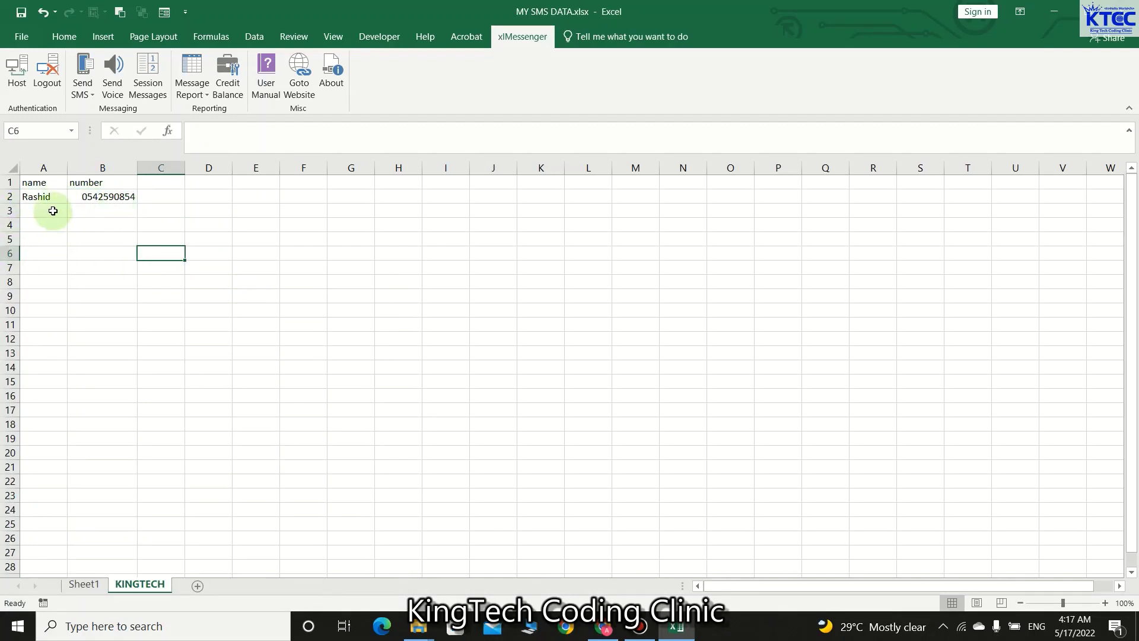
# - Glance at Sheet1, return to the KINGTECH sheet and select empty cell E7
pyautogui.click(86, 585)
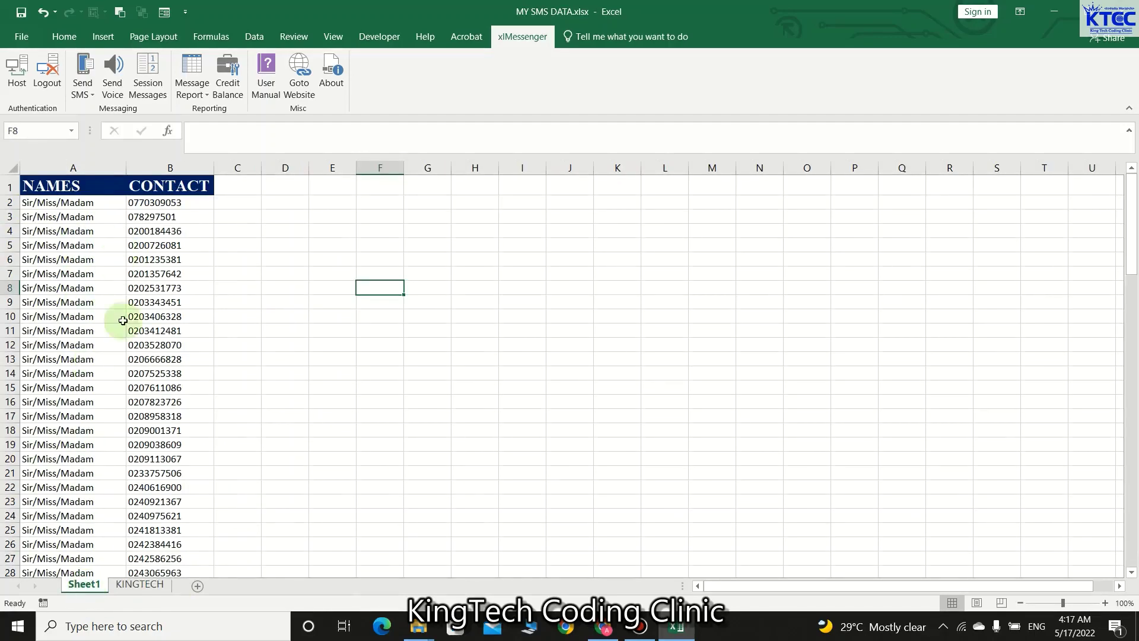
pyautogui.click(140, 585)
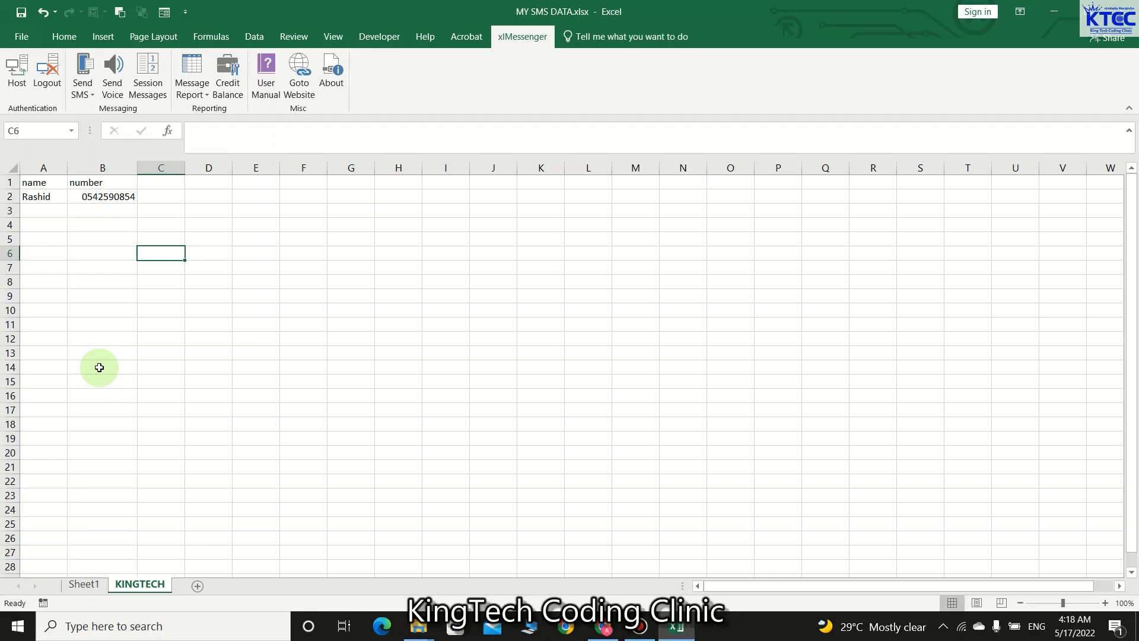
pyautogui.click(253, 267)
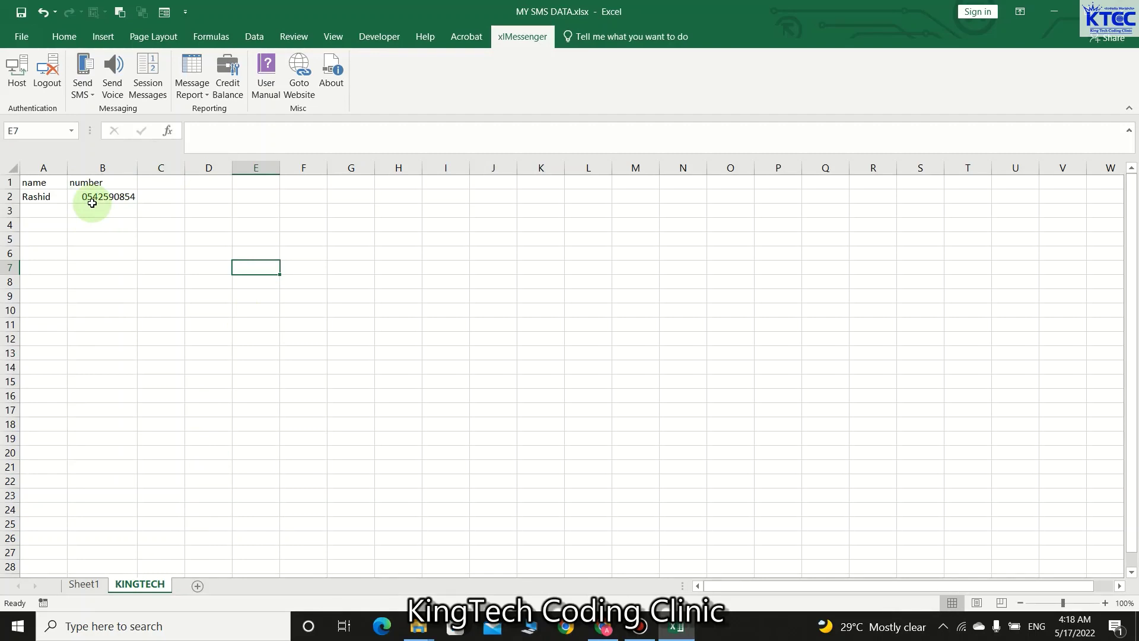
# - Start a new xlMessenger SMS with KTCC as the sender ID
pyautogui.click(93, 96)
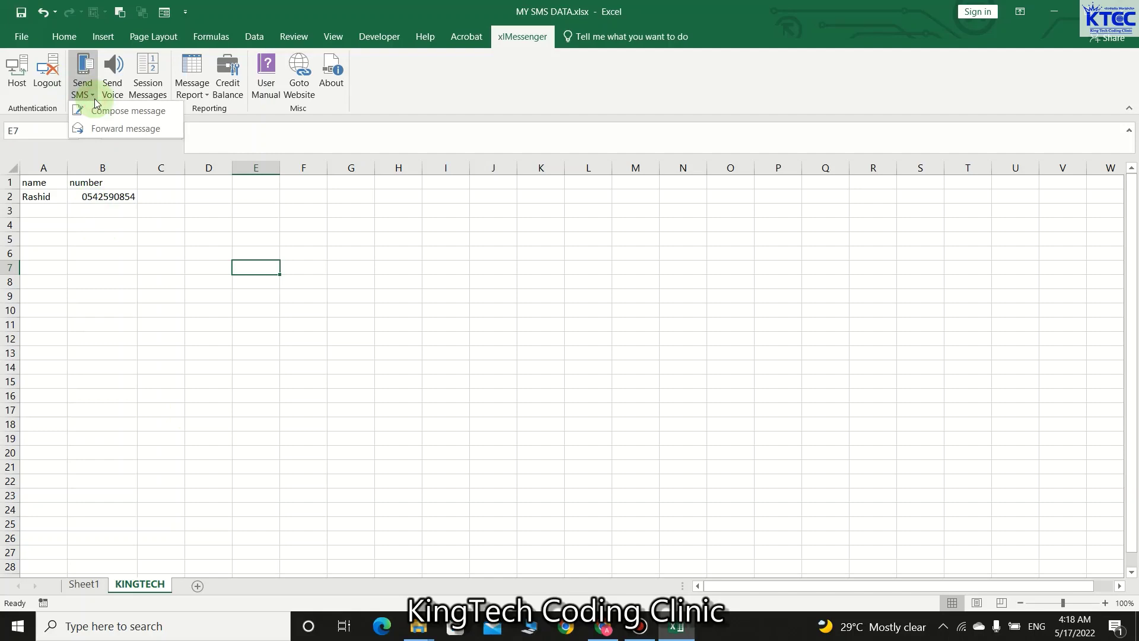
pyautogui.click(108, 116)
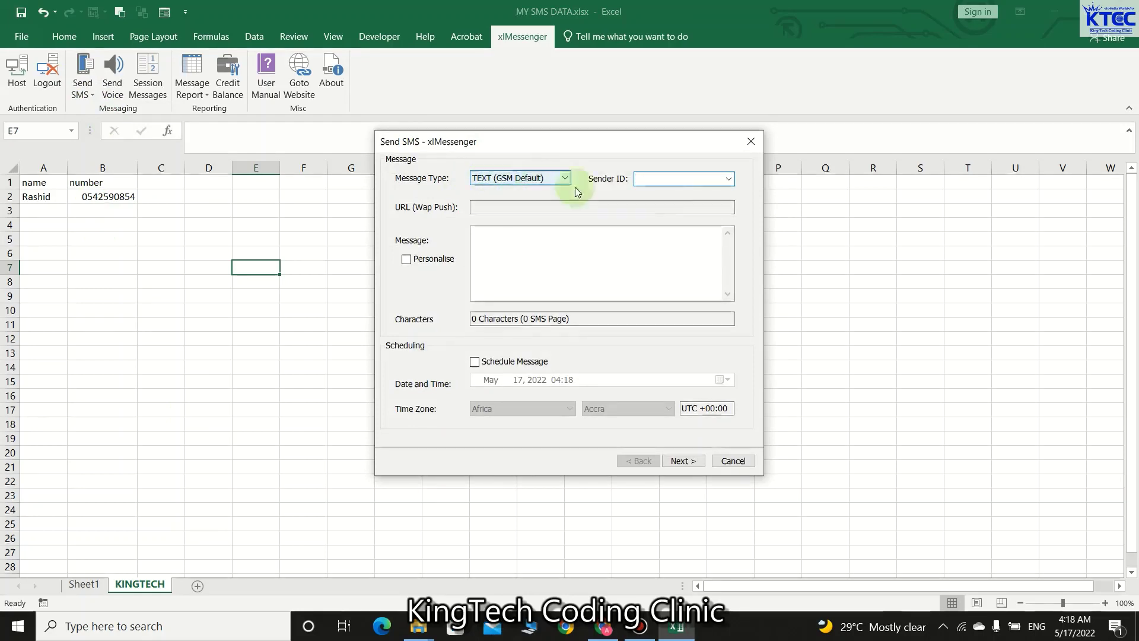
pyautogui.click(729, 180)
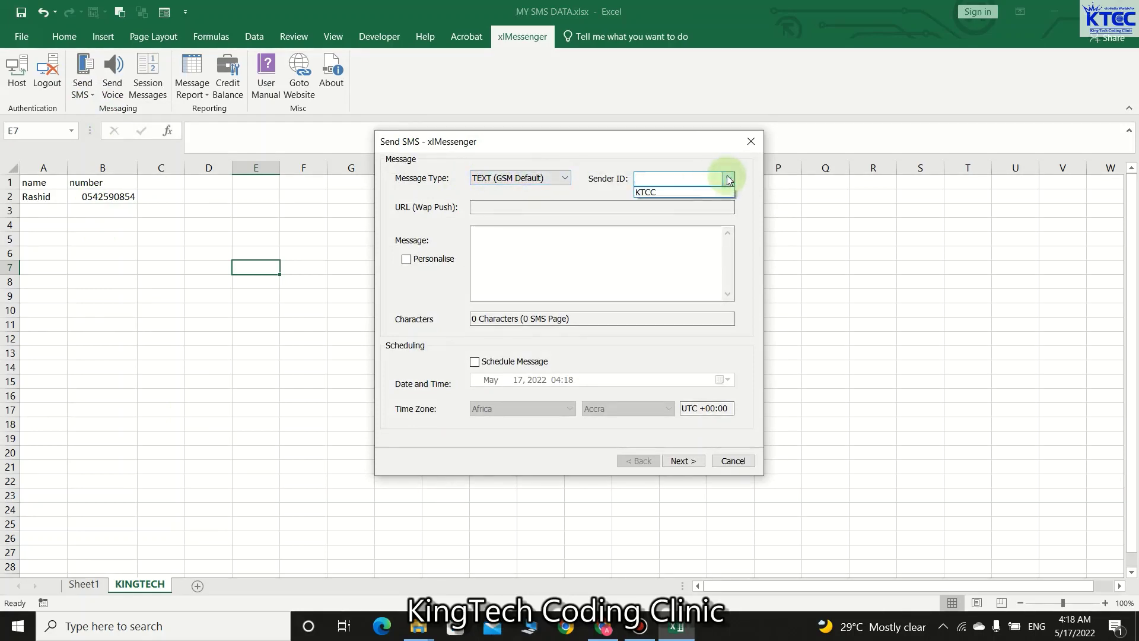
pyautogui.click(675, 192)
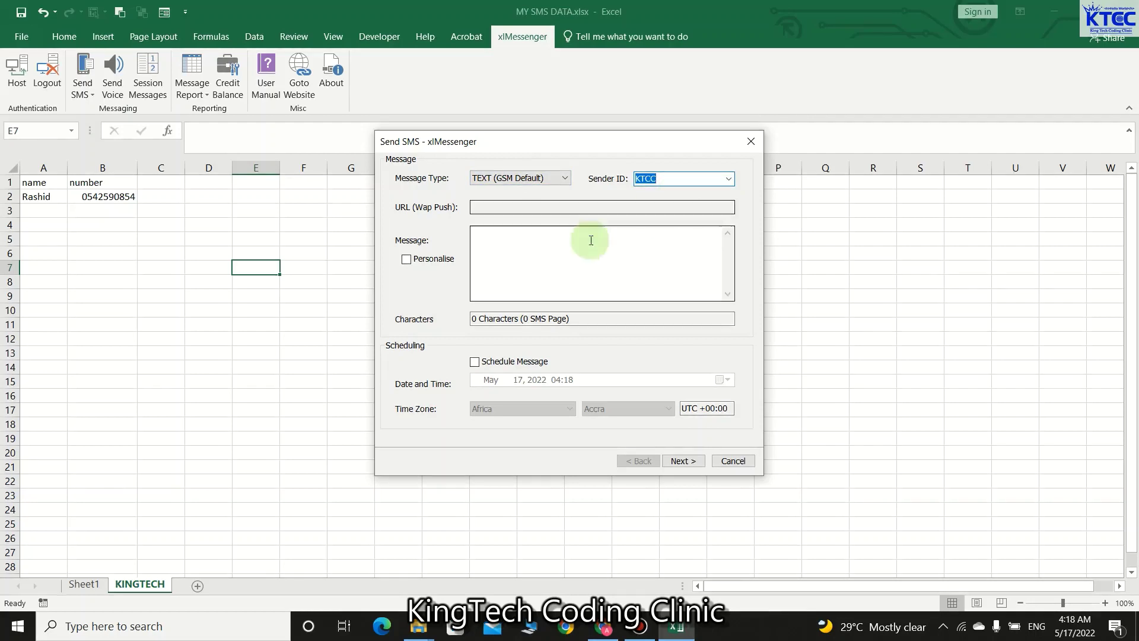
# - Write 'Hi{$name}, Welcome to KingTech Coding Clinic' and turn on personalisation
pyautogui.click(492, 236)
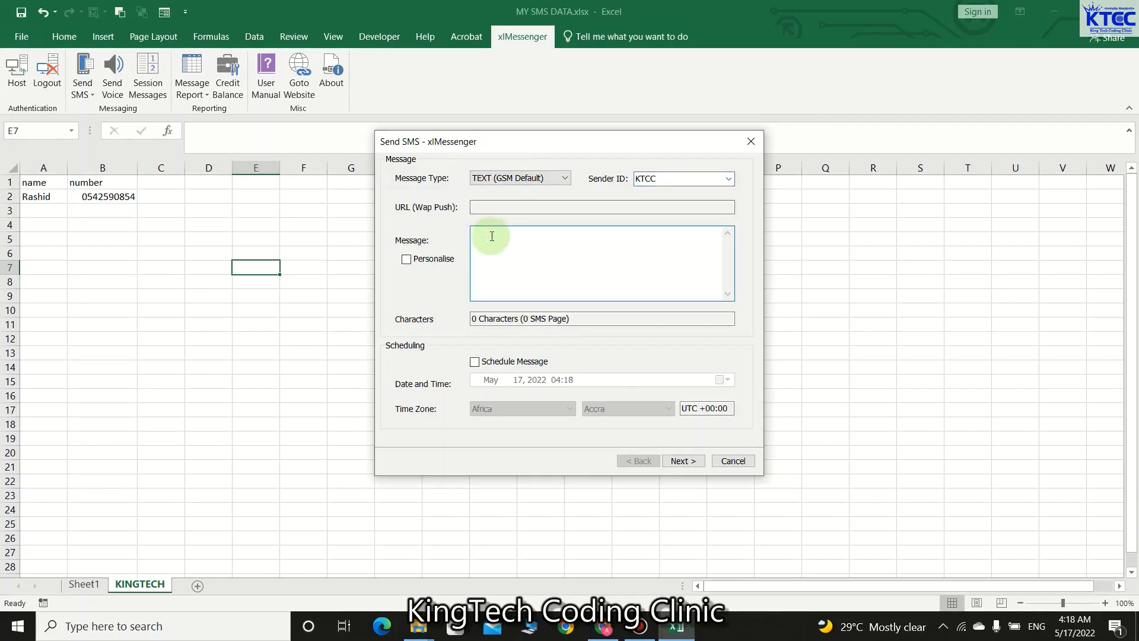
pyautogui.write('Hi{$')
pyautogui.write('name},  ')
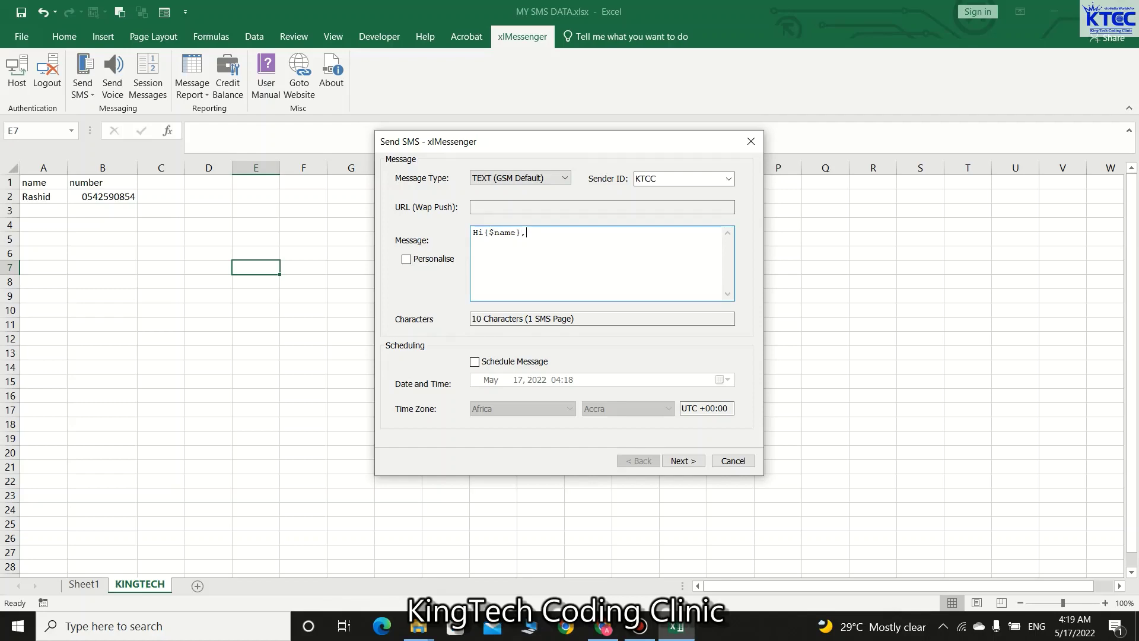
pyautogui.write('Welcome to KingTech Coding ')
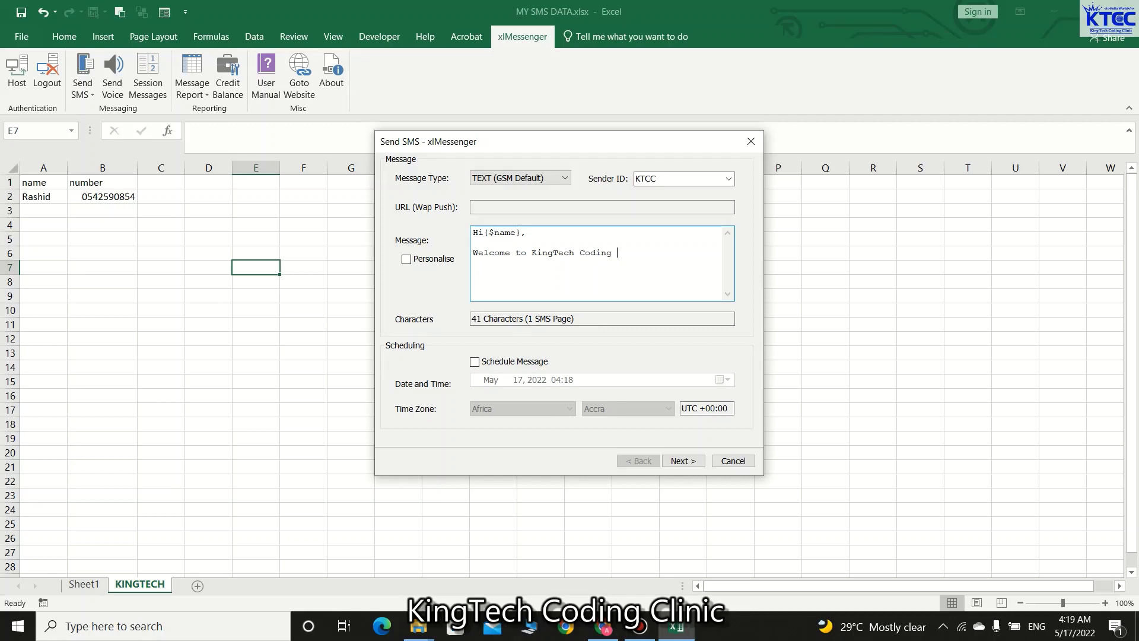
pyautogui.write('Clinic')
pyautogui.click(406, 260)
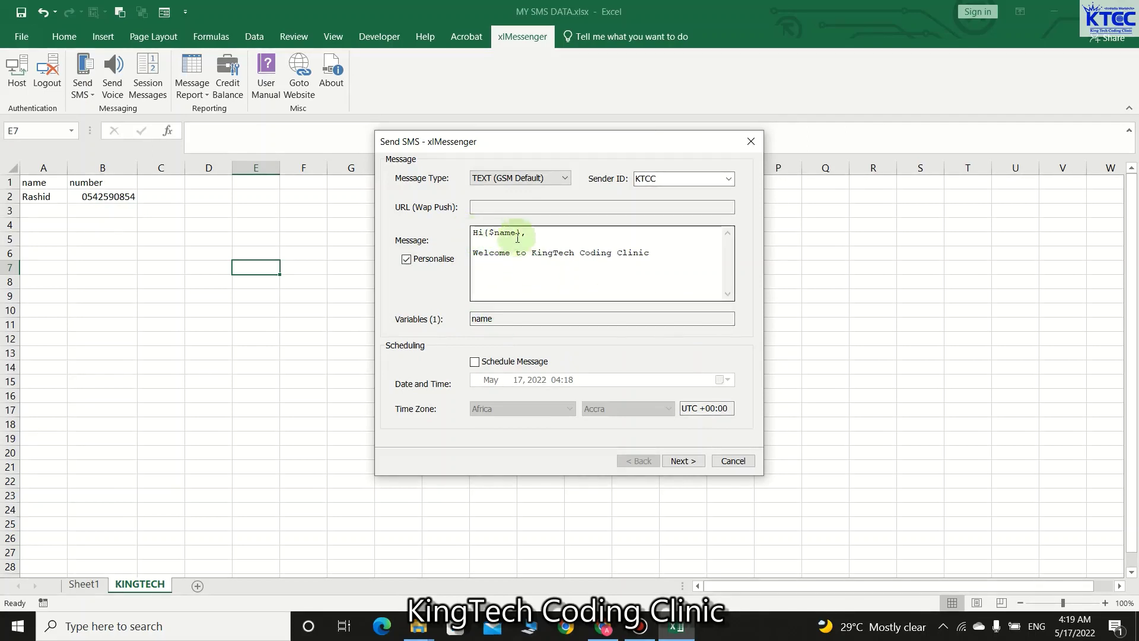
pyautogui.click(521, 233)
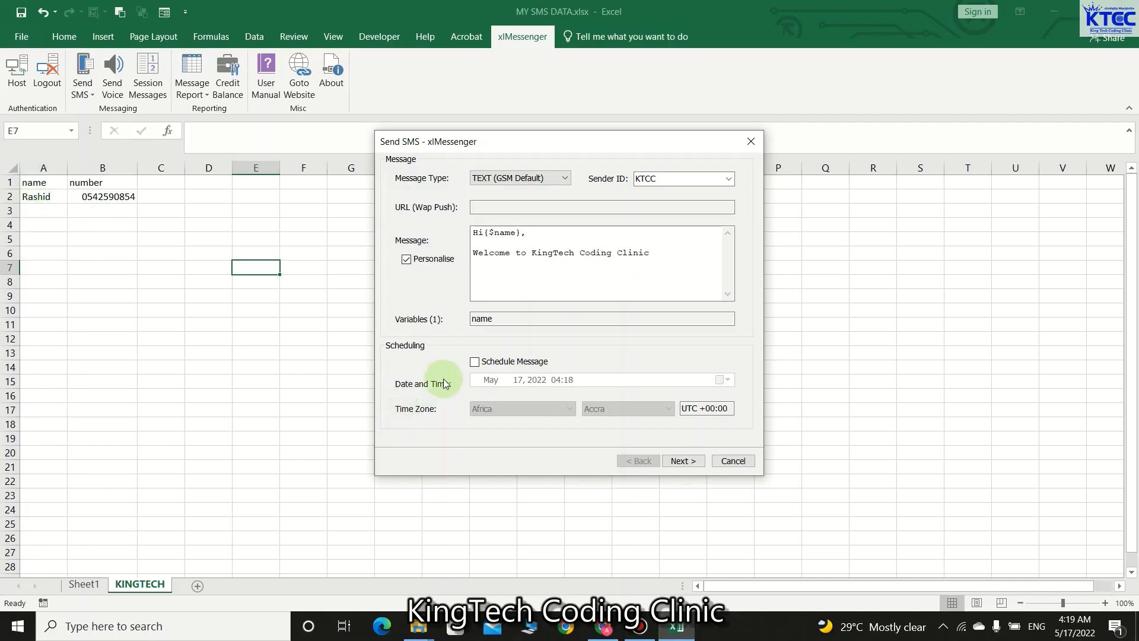
# - Schedule the message for 17 May and proceed to the recipient list
pyautogui.click(476, 363)
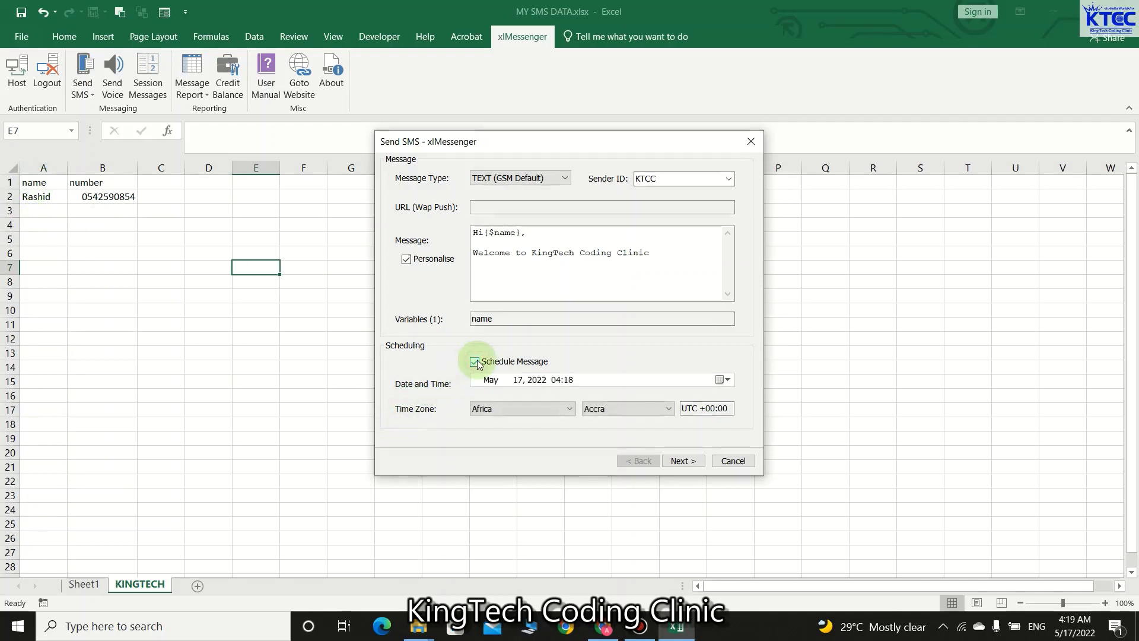
pyautogui.click(733, 380)
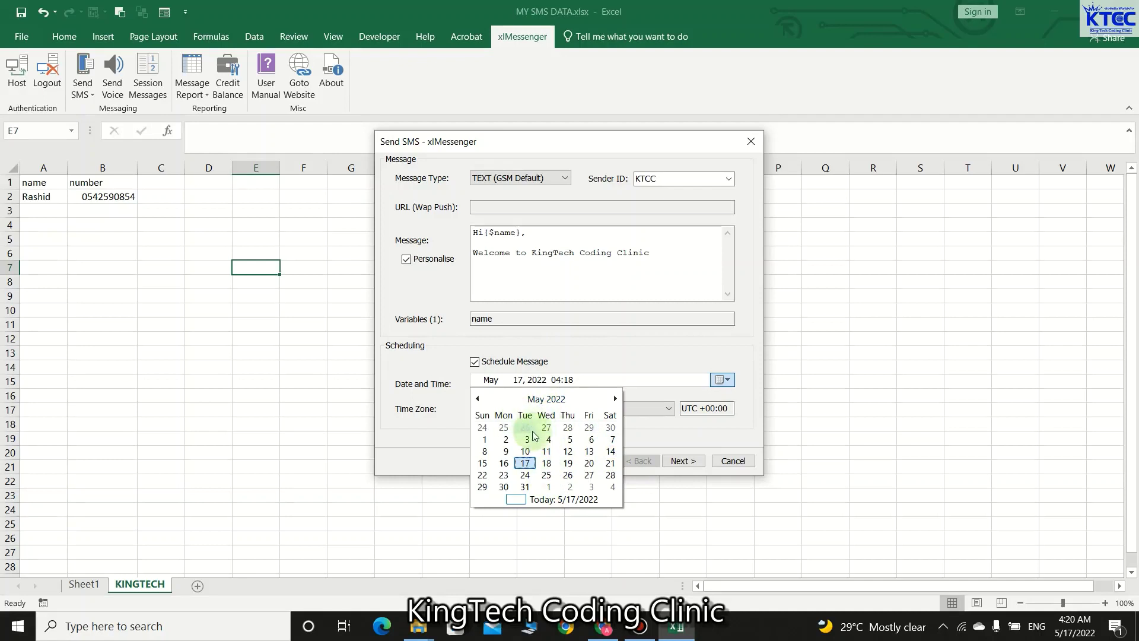
pyautogui.click(479, 367)
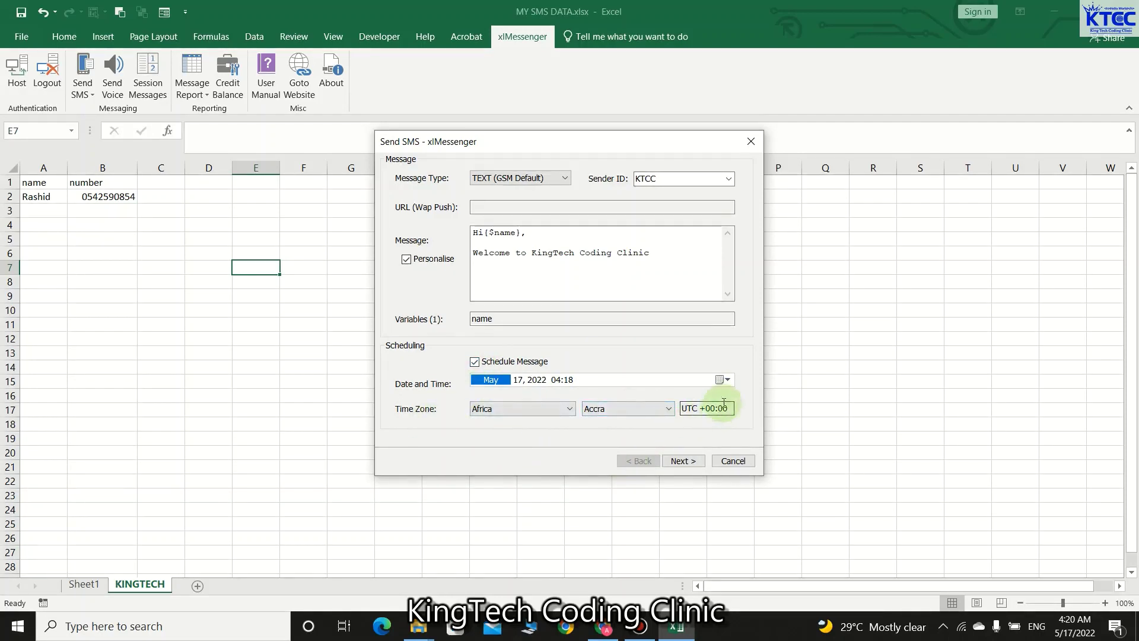
pyautogui.click(698, 464)
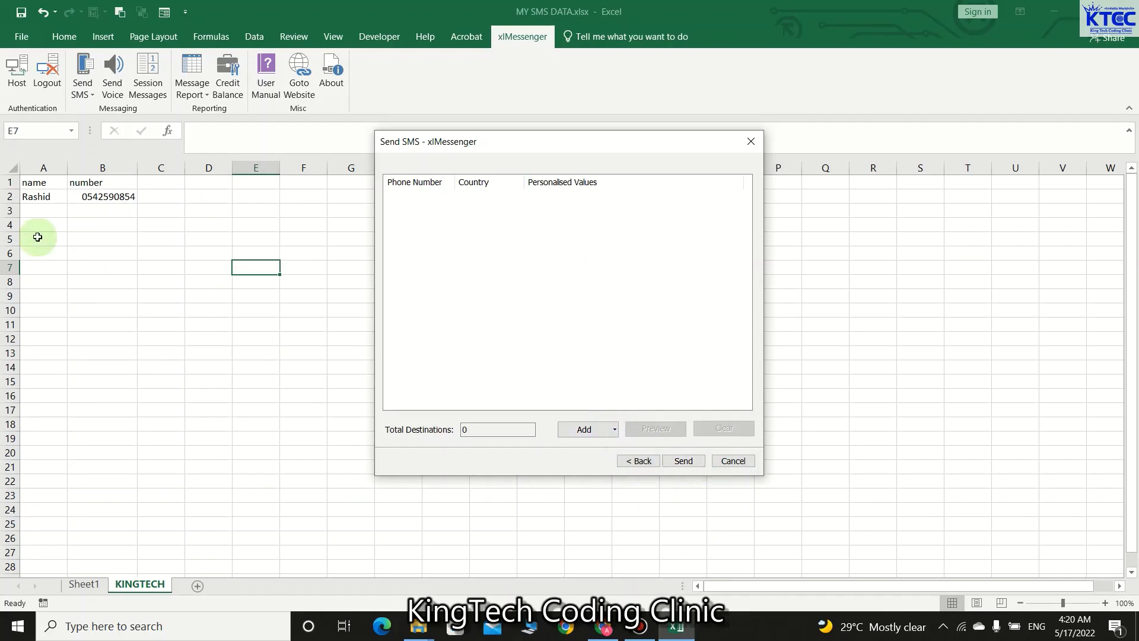
# - Add recipients from the sheet, mapping Phone Number to column B and name to column A
pyautogui.click(612, 431)
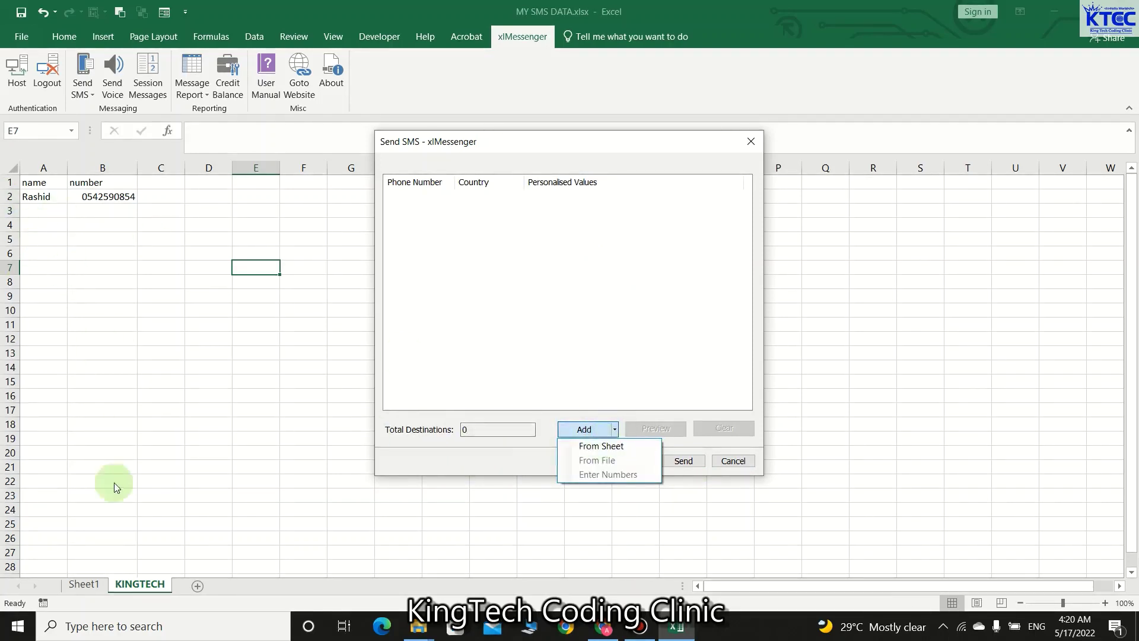
pyautogui.click(601, 446)
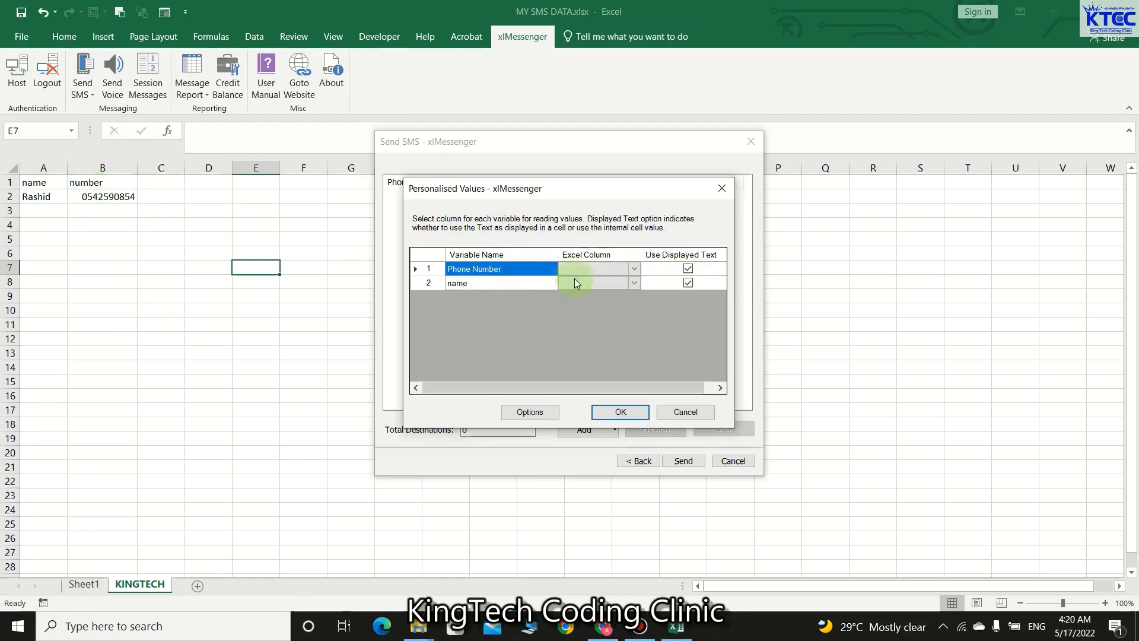
pyautogui.click(633, 268)
pyautogui.click(628, 270)
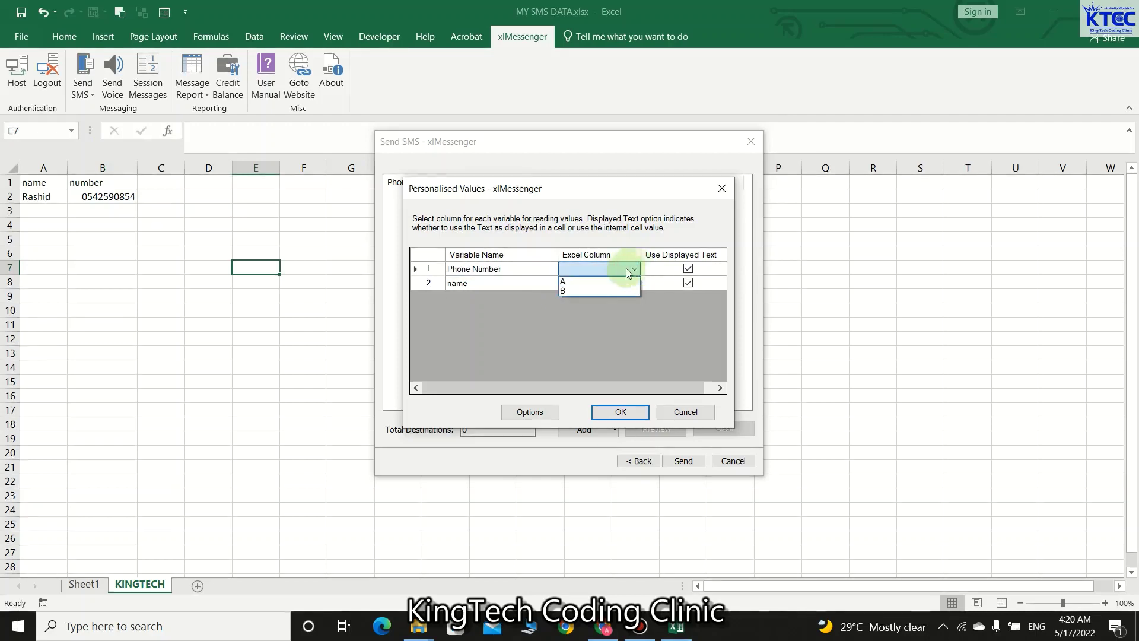
pyautogui.click(579, 290)
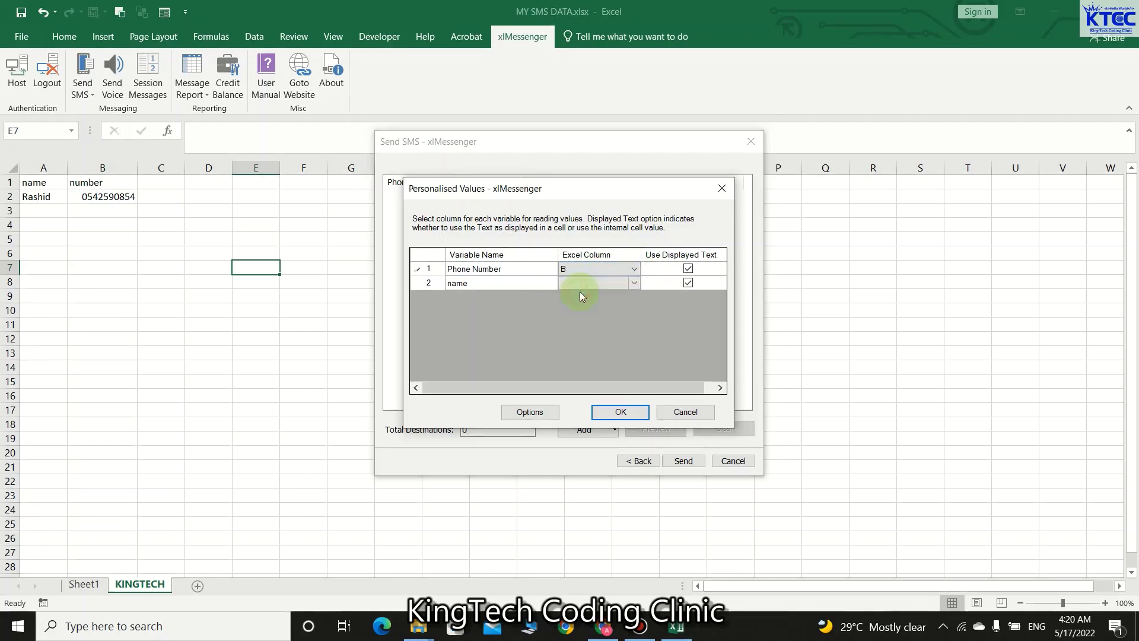
pyautogui.click(635, 283)
pyautogui.click(635, 283)
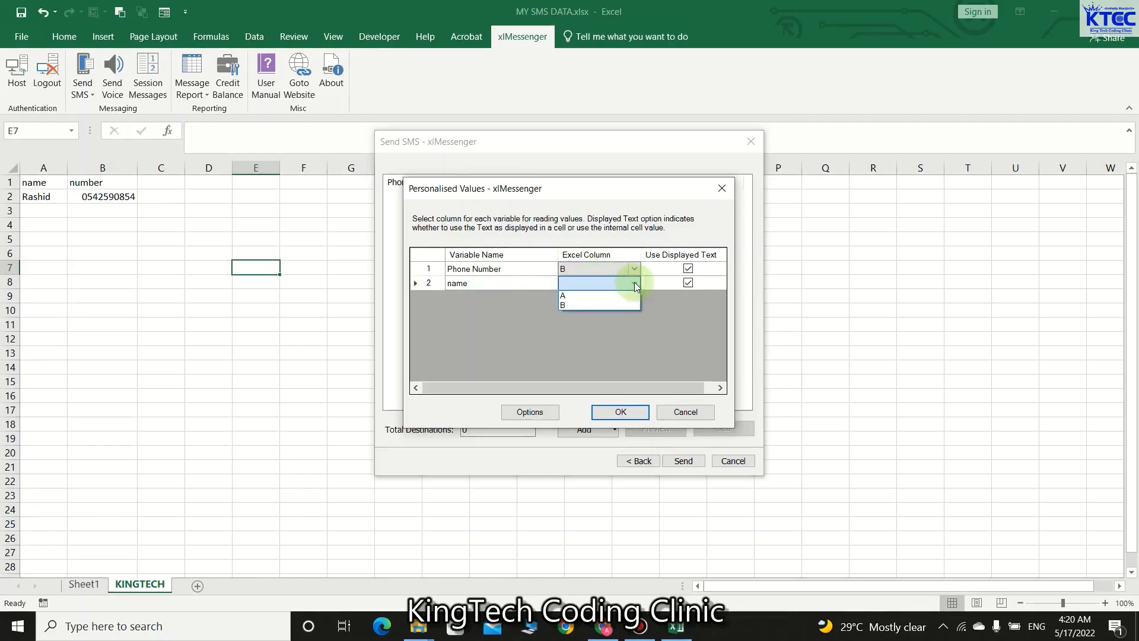
pyautogui.click(589, 295)
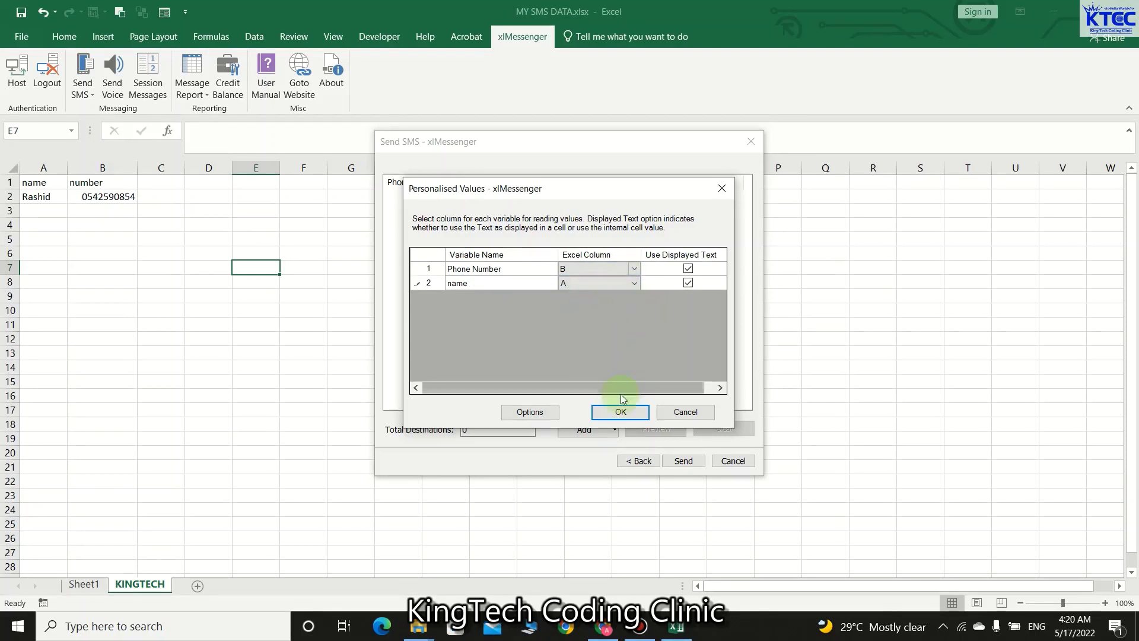
pyautogui.click(619, 412)
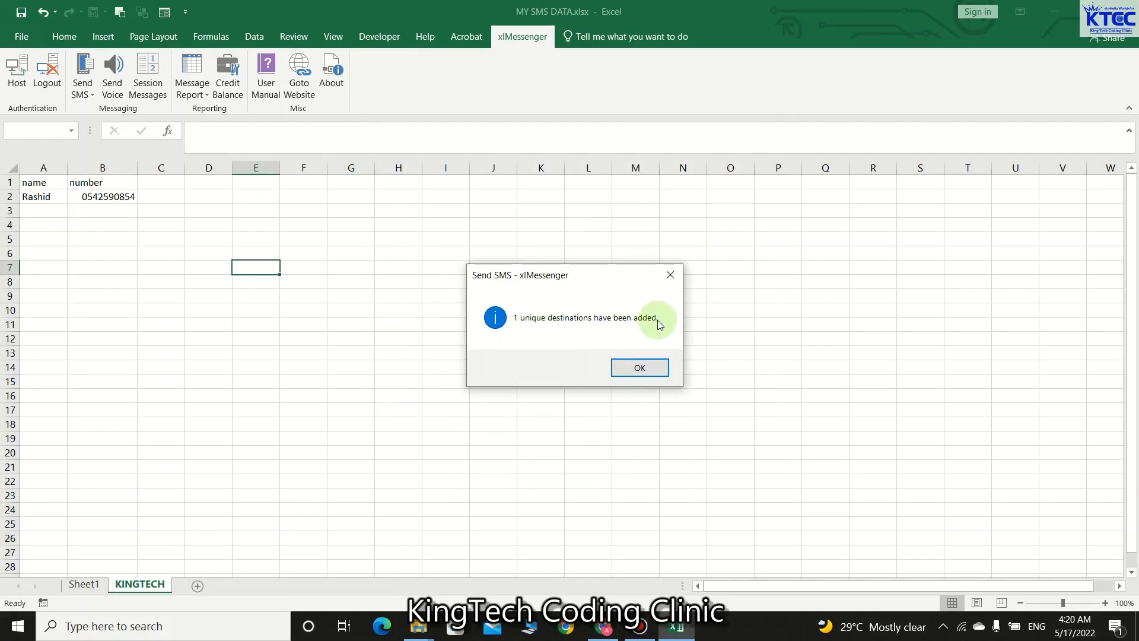
# - Dismiss the destinations-added notice and send the scheduled personalised SMS
pyautogui.click(643, 368)
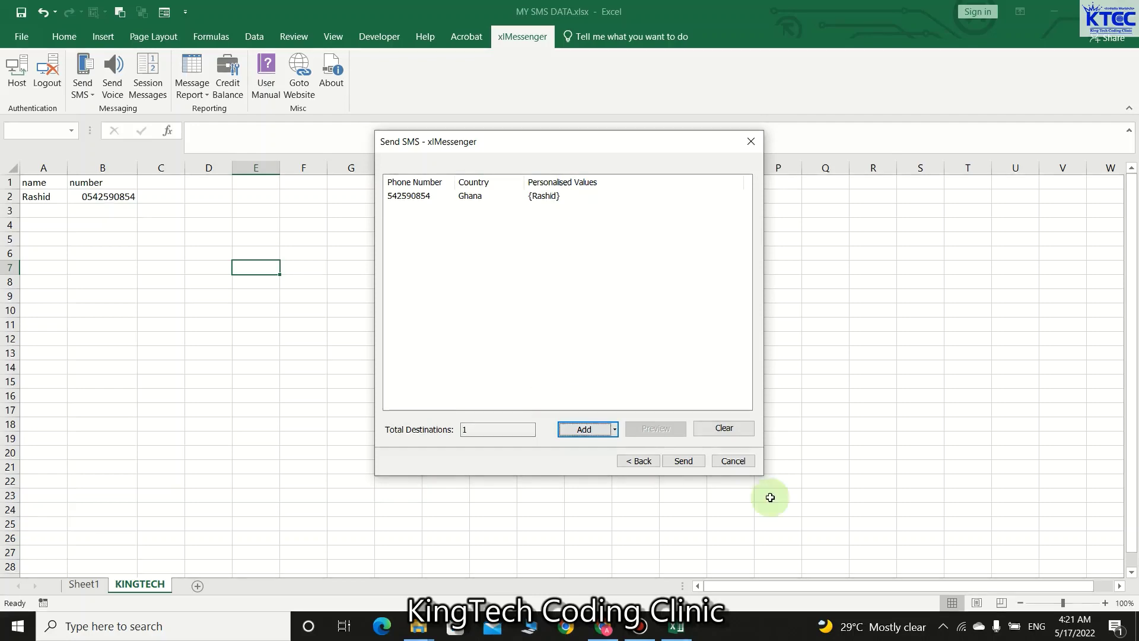
pyautogui.click(691, 462)
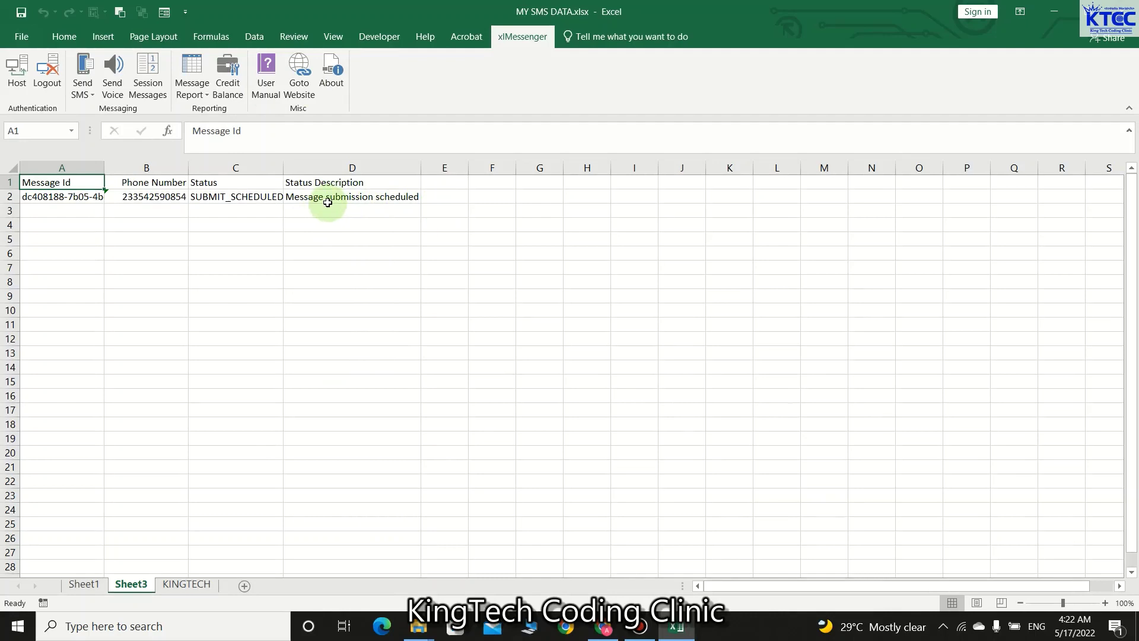
# - Delete the Sheet3 results sheet and start composing a new xlMessenger SMS
pyautogui.rightClick(128, 586)
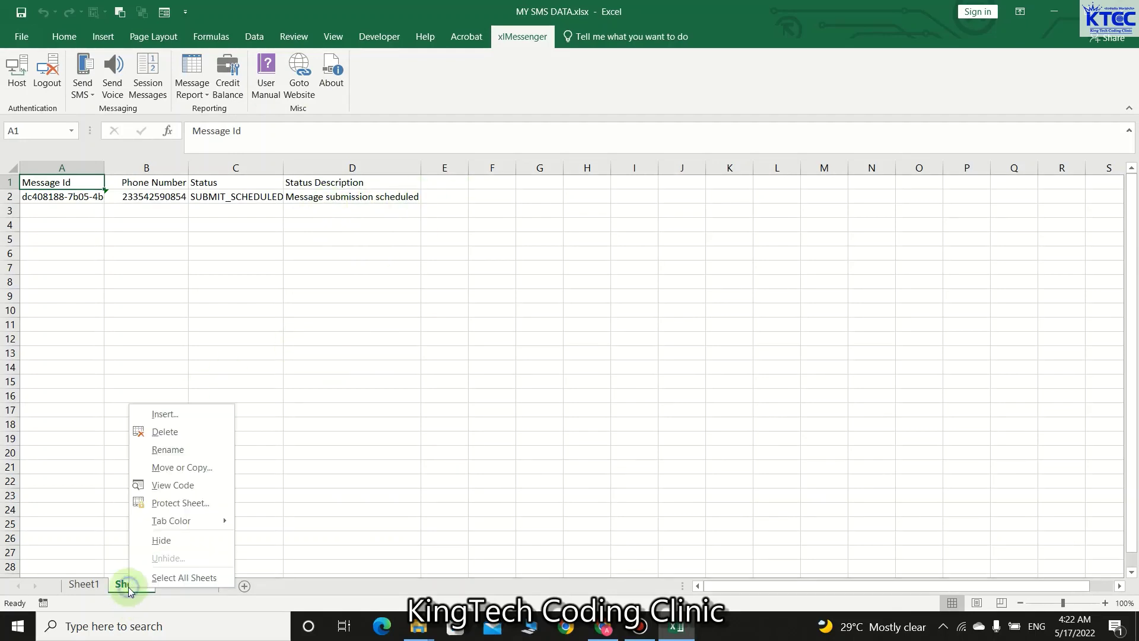
pyautogui.click(190, 431)
pyautogui.click(555, 359)
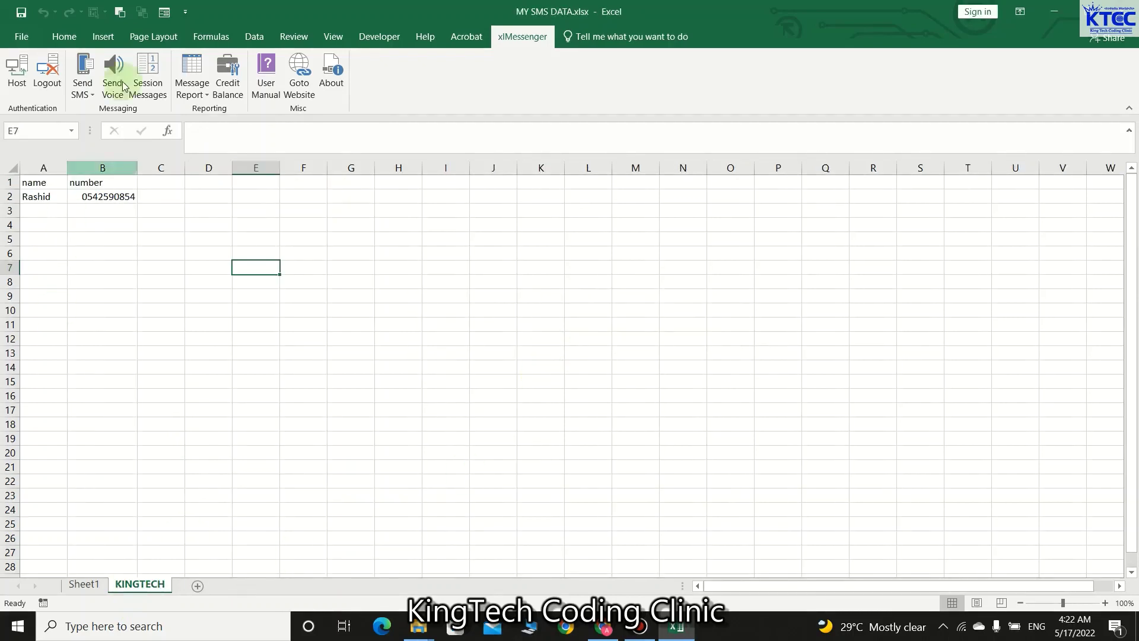
pyautogui.click(94, 96)
pyautogui.click(119, 111)
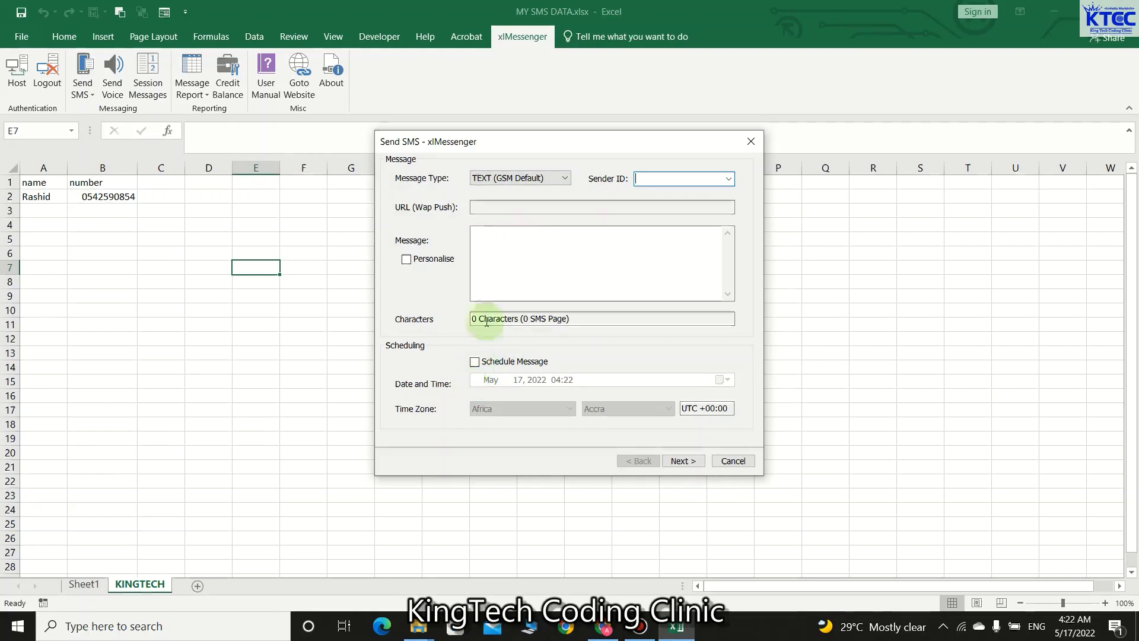
# - Compose 'Hi {$name},Welcome to KingTech Coding Clinic' from KTCC, personalised, then continue to recipients
pyautogui.click(728, 179)
pyautogui.click(683, 197)
pyautogui.click(512, 256)
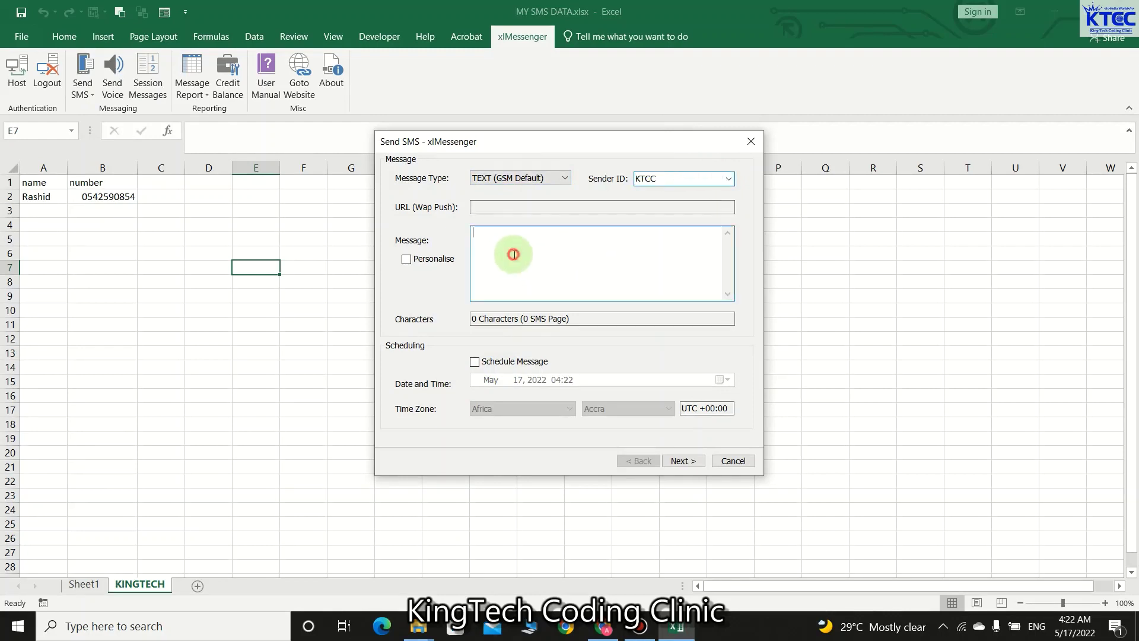
pyautogui.write('Hi ')
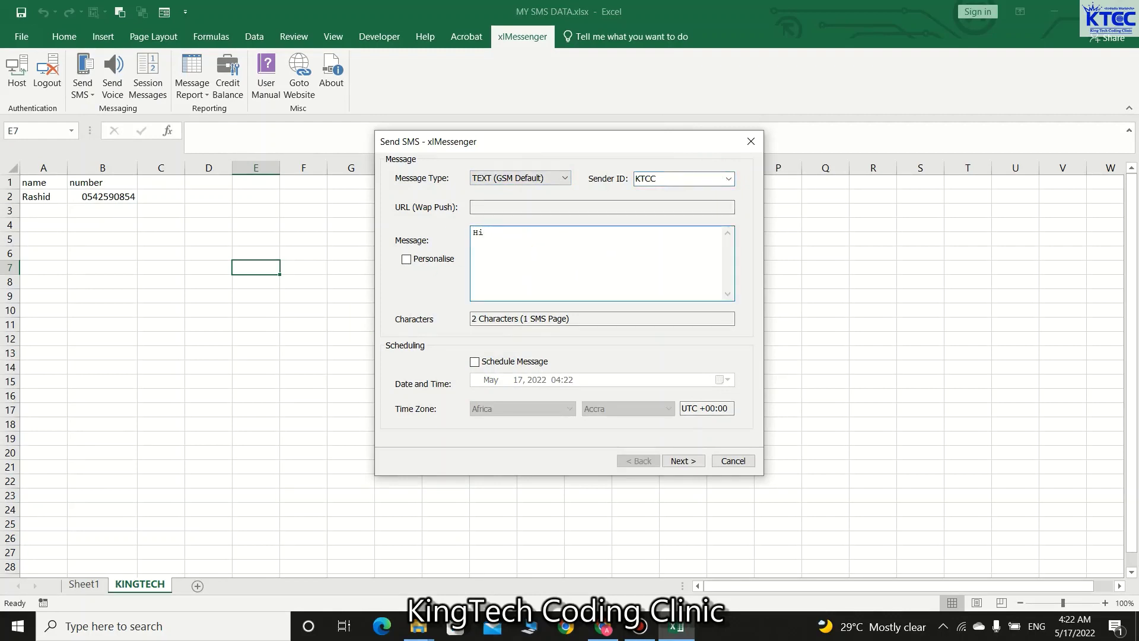
pyautogui.write('{')
pyautogui.write('$name')
pyautogui.write('}')
pyautogui.write(',')
pyautogui.write('We')
pyautogui.write('lcome')
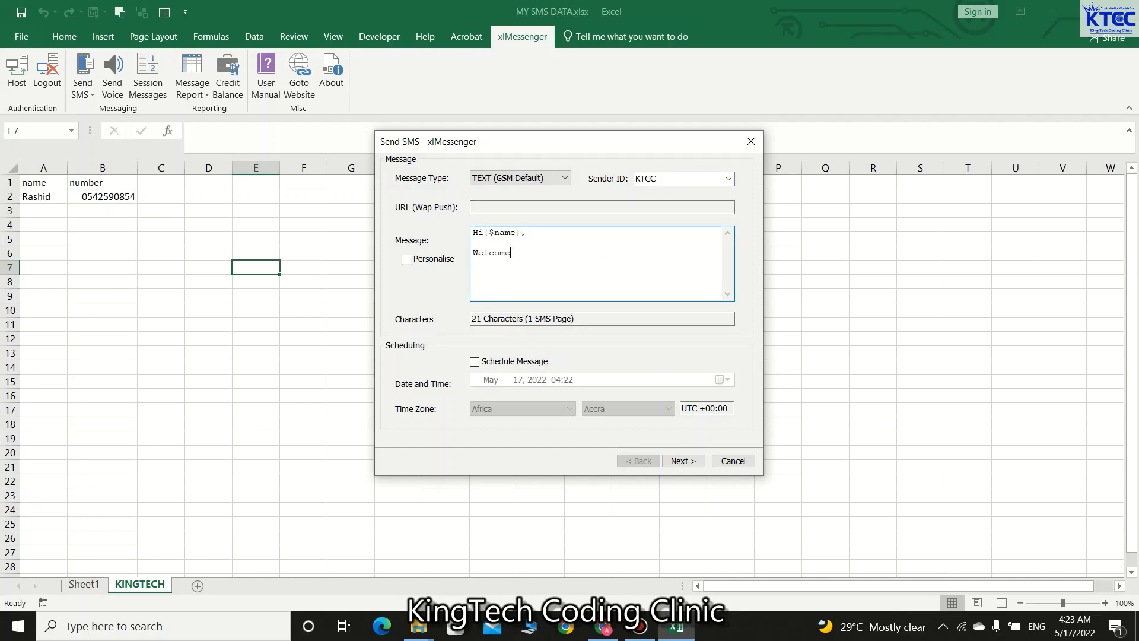
pyautogui.write(' to KingTech Coding Clinic')
pyautogui.click(407, 262)
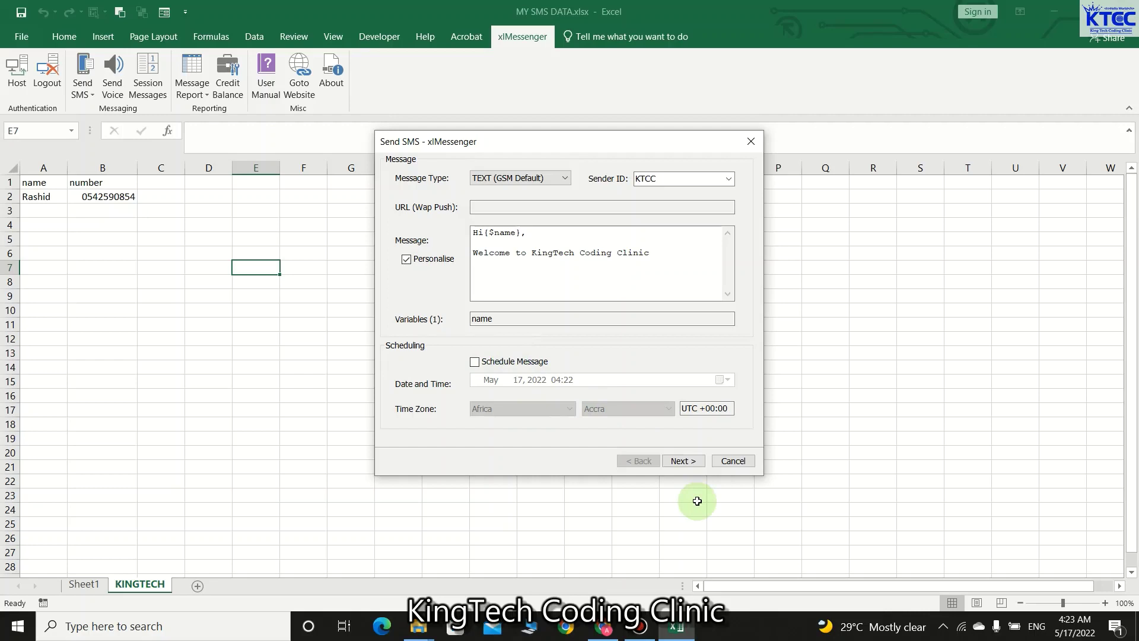
pyautogui.click(685, 462)
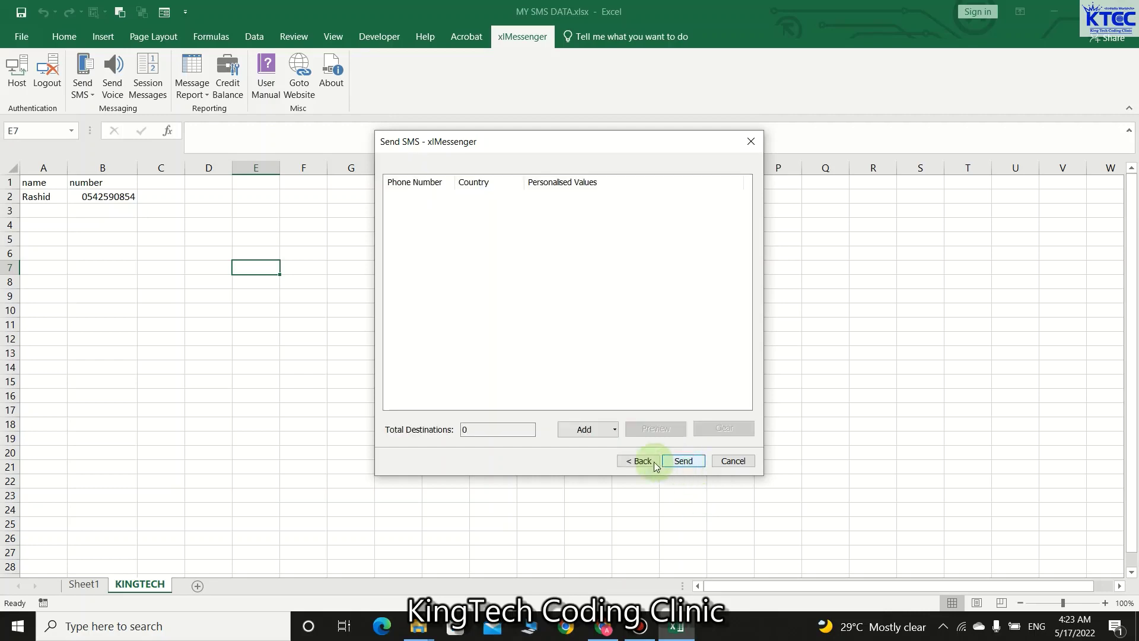
# - Add the recipient from the sheet, with Phone Number mapped to column B and name to column A
pyautogui.click(615, 430)
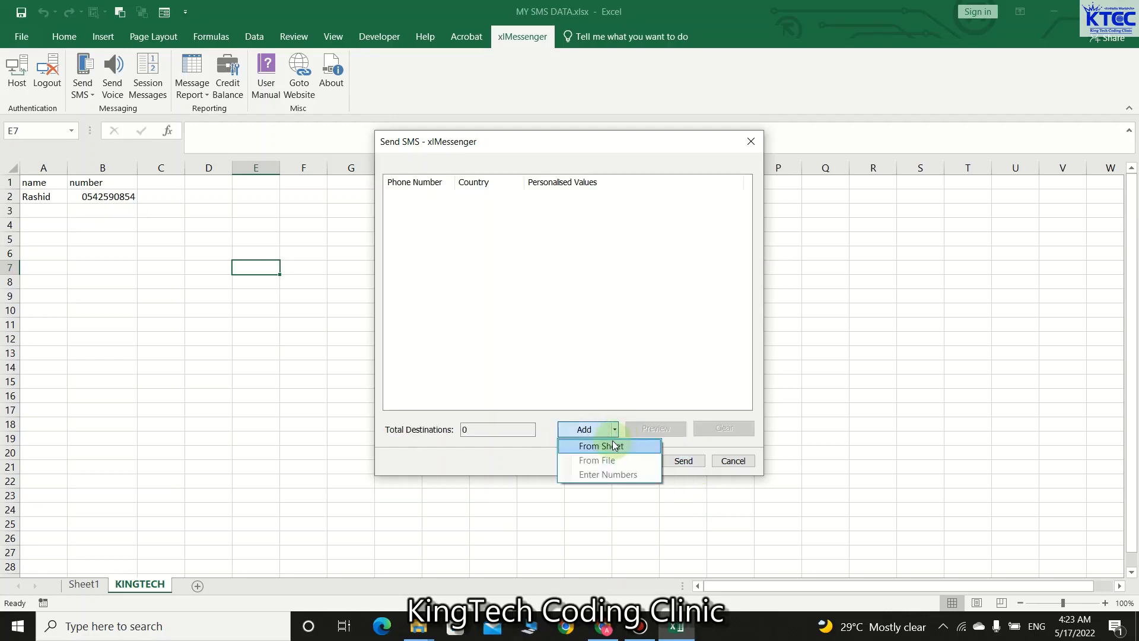
pyautogui.click(614, 444)
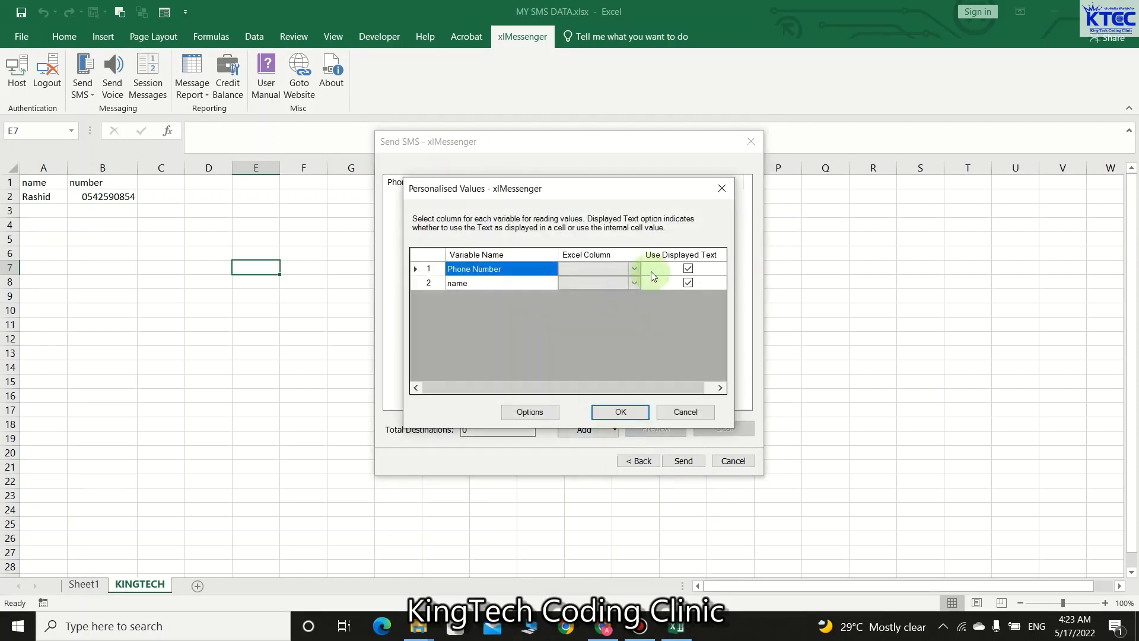
pyautogui.click(635, 267)
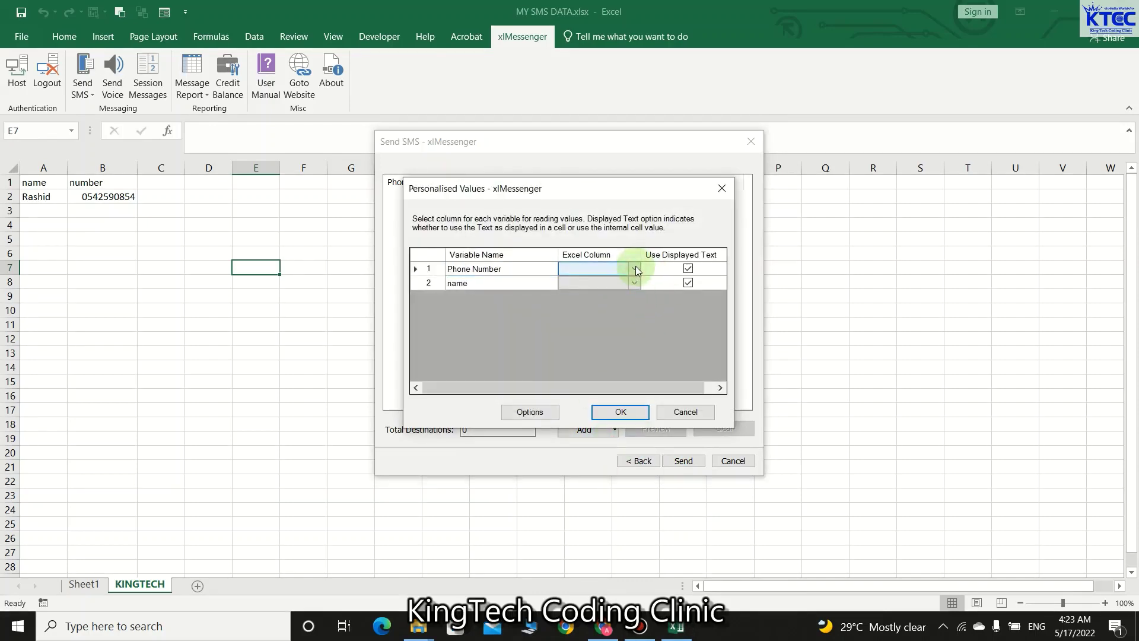
pyautogui.click(634, 267)
pyautogui.click(596, 290)
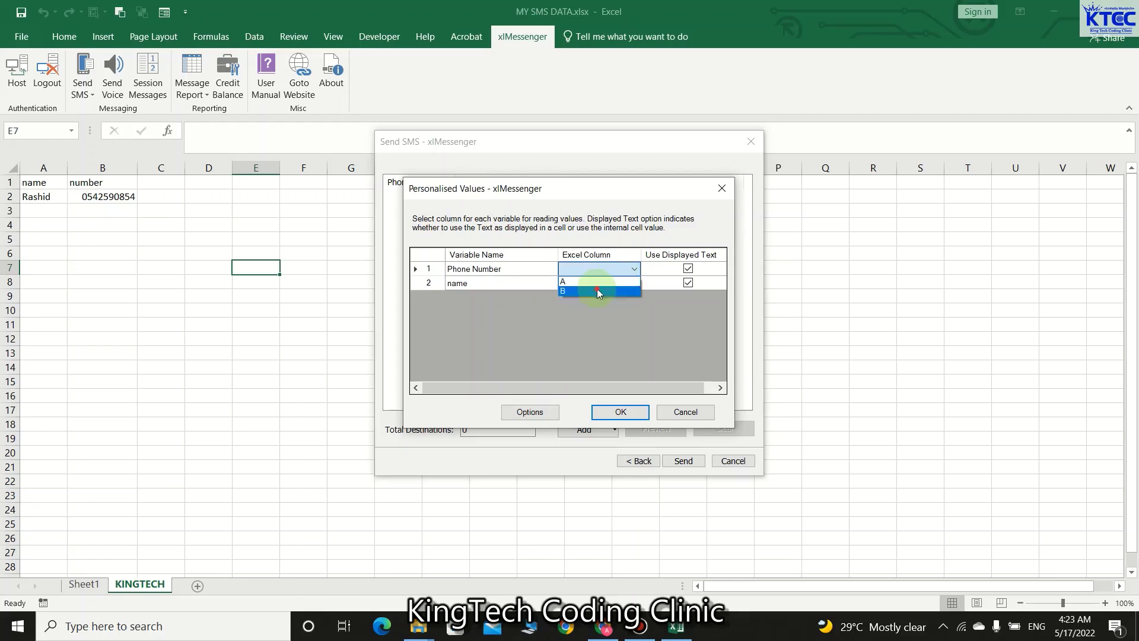
pyautogui.click(634, 282)
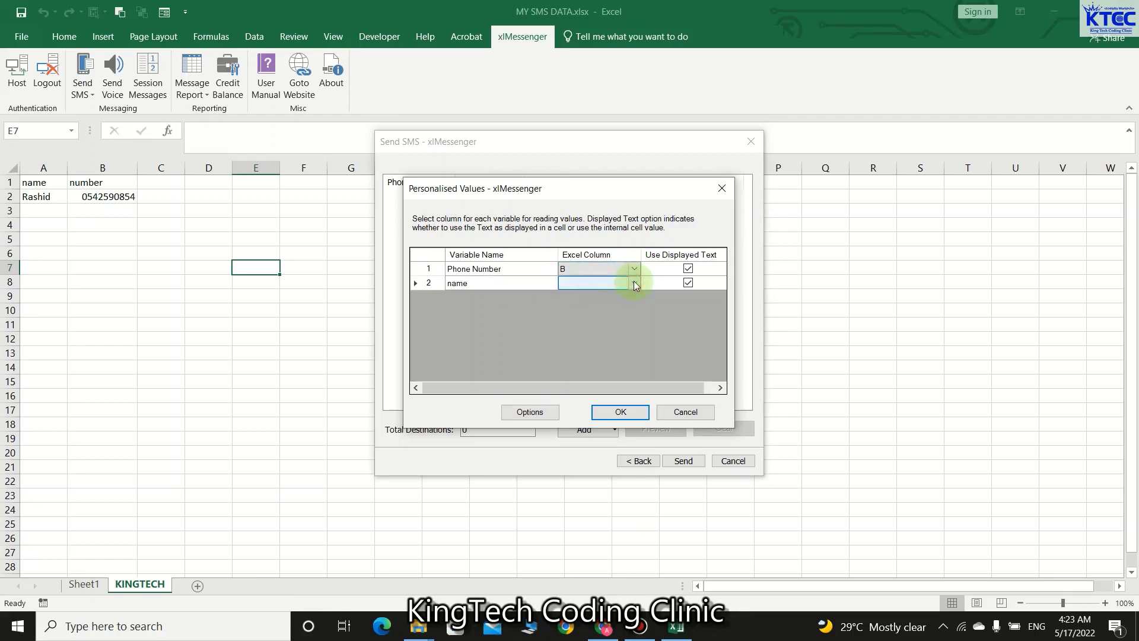
pyautogui.click(633, 282)
pyautogui.click(584, 291)
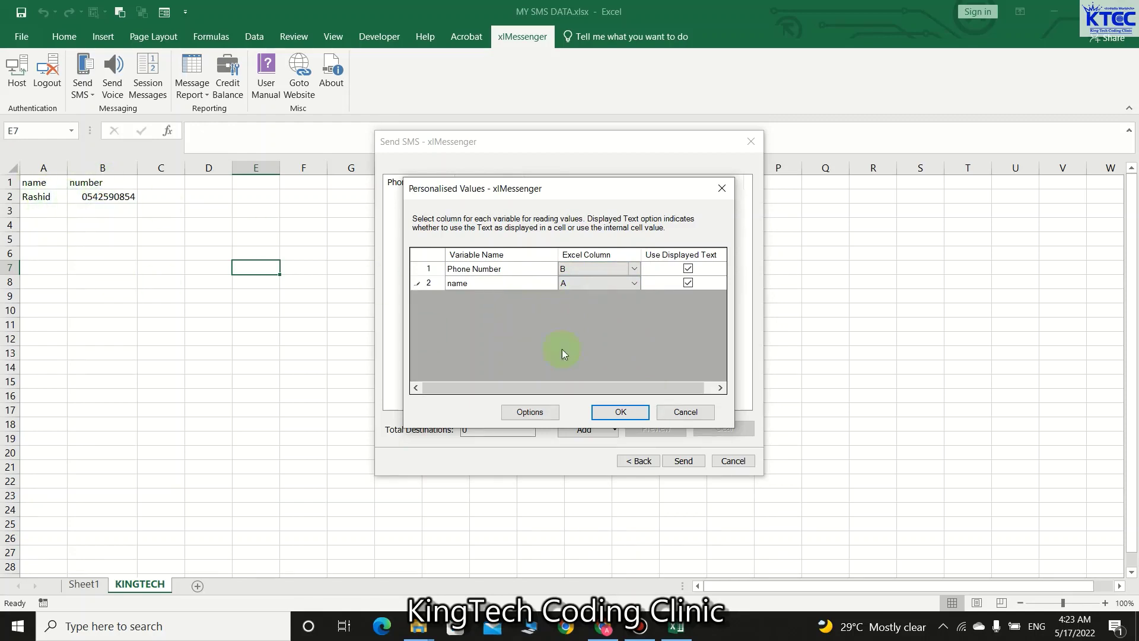
pyautogui.click(612, 414)
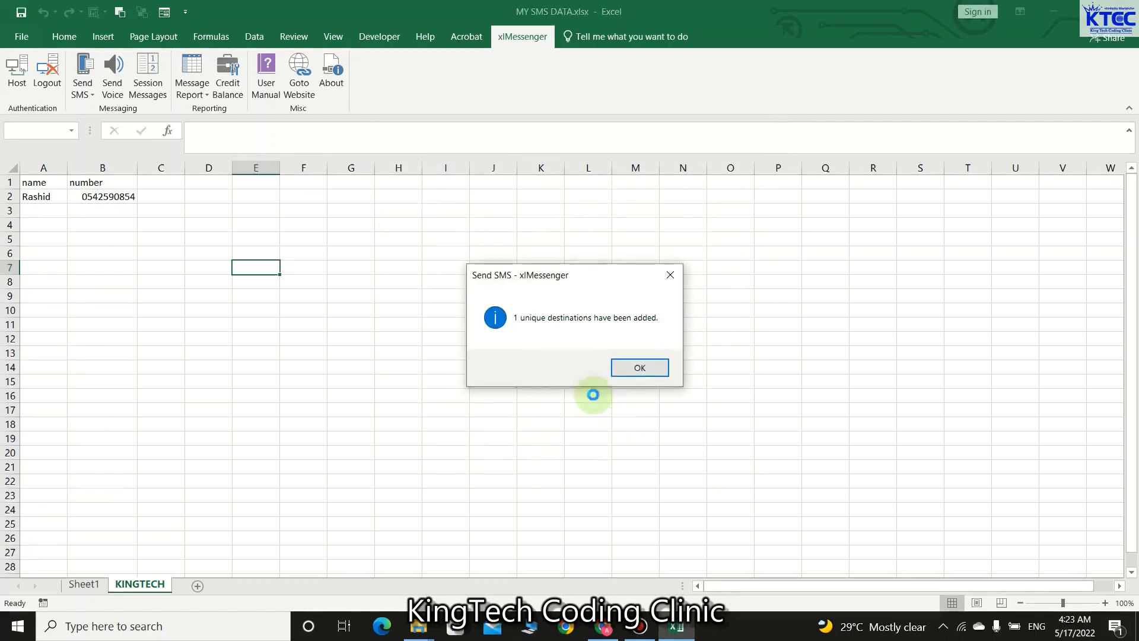
pyautogui.click(639, 368)
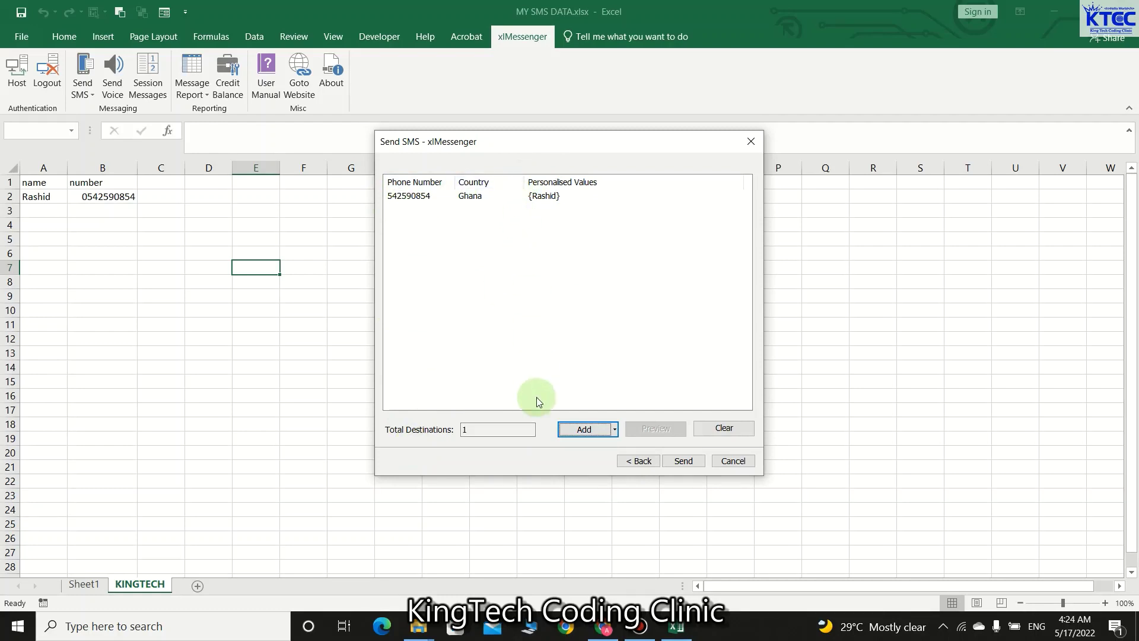
# - Send the personalised SMS, which produces a Sheet4 delivery report showing SUBMIT_ENROUTE
pyautogui.click(682, 461)
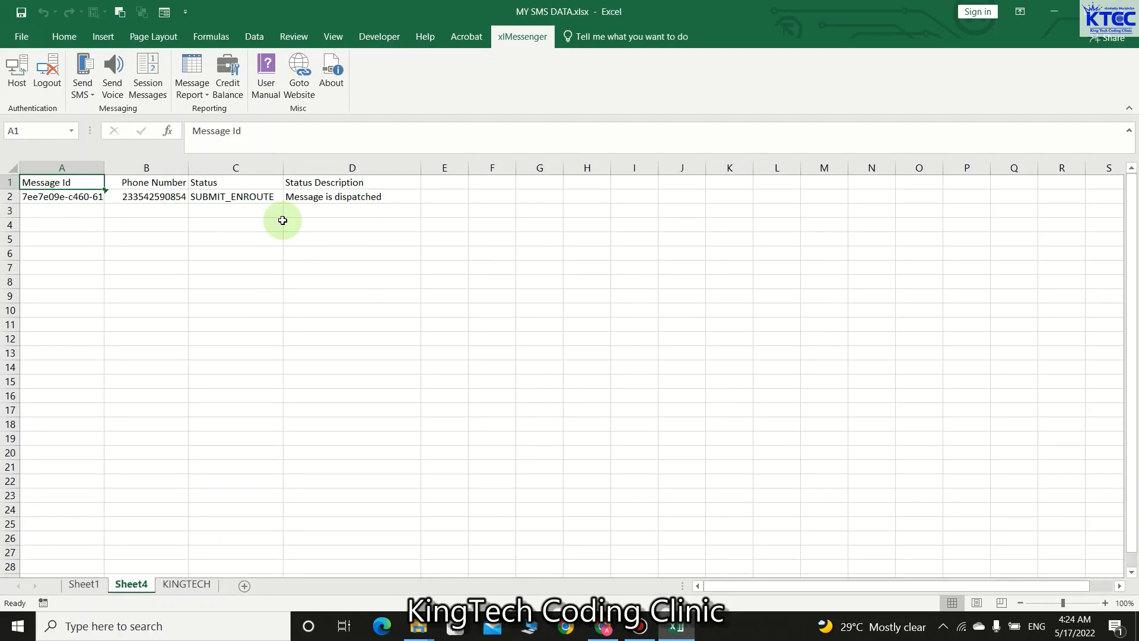
# - Permanently delete the Sheet4 delivery report sheet, then go back to the KINGTECH data
pyautogui.click(89, 590)
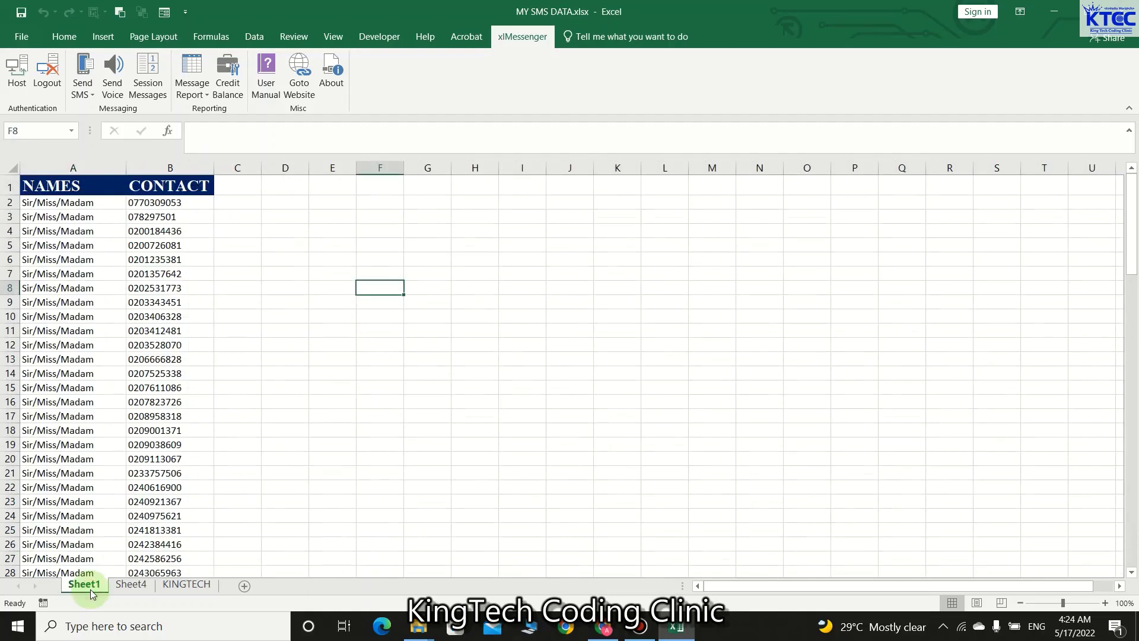
pyautogui.click(132, 585)
pyautogui.rightClick(132, 585)
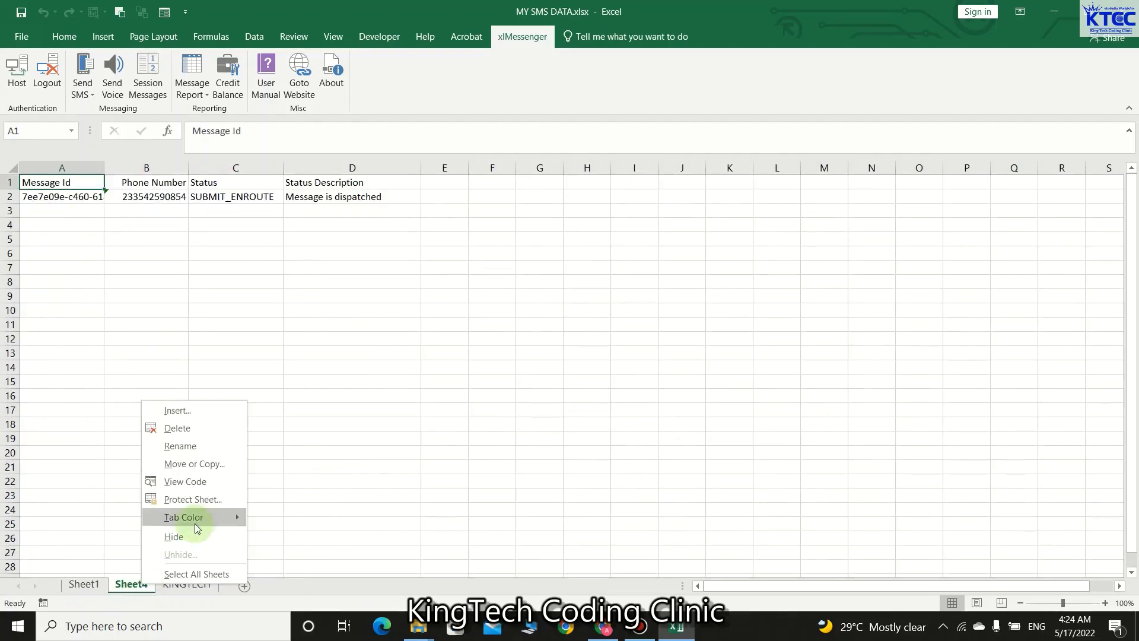
pyautogui.click(202, 433)
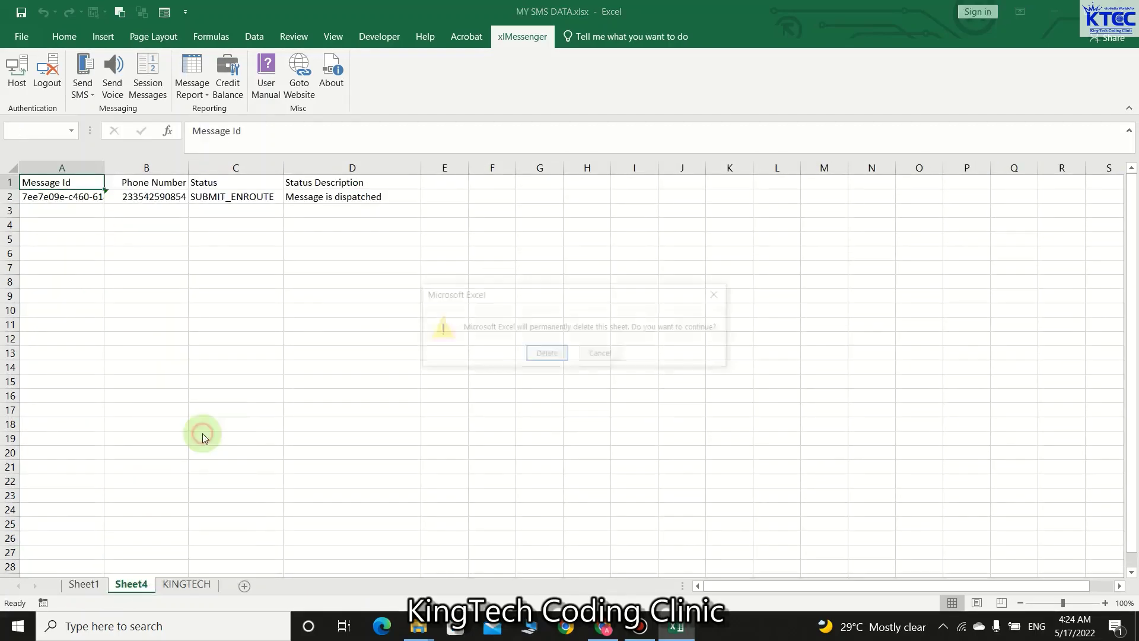
pyautogui.click(546, 352)
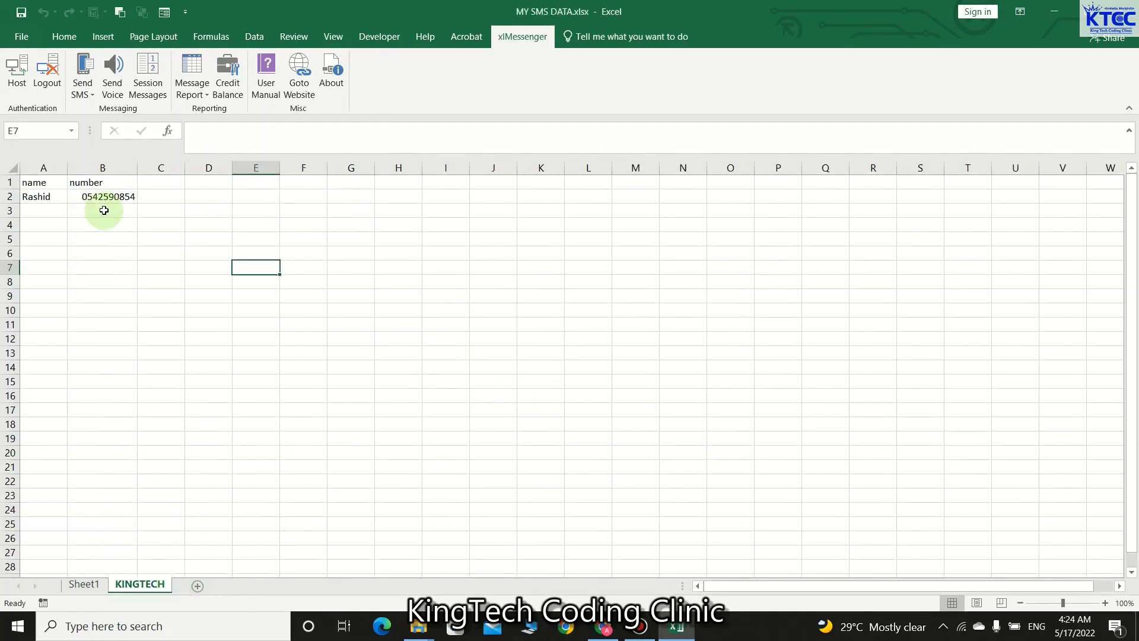
pyautogui.click(151, 181)
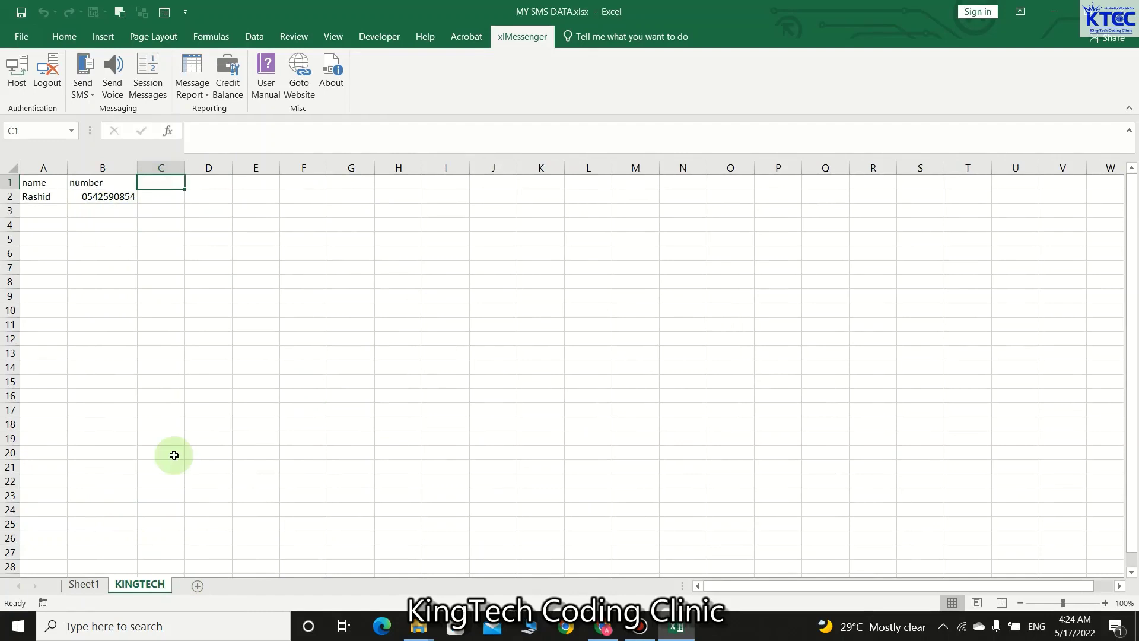
# - Put the heading 'balance' in C1 and the value 100 in C2
pyautogui.write('acc')
pyautogui.press('BackSpace')
pyautogui.press('BackSpace')
pyautogui.press('BackSpace')
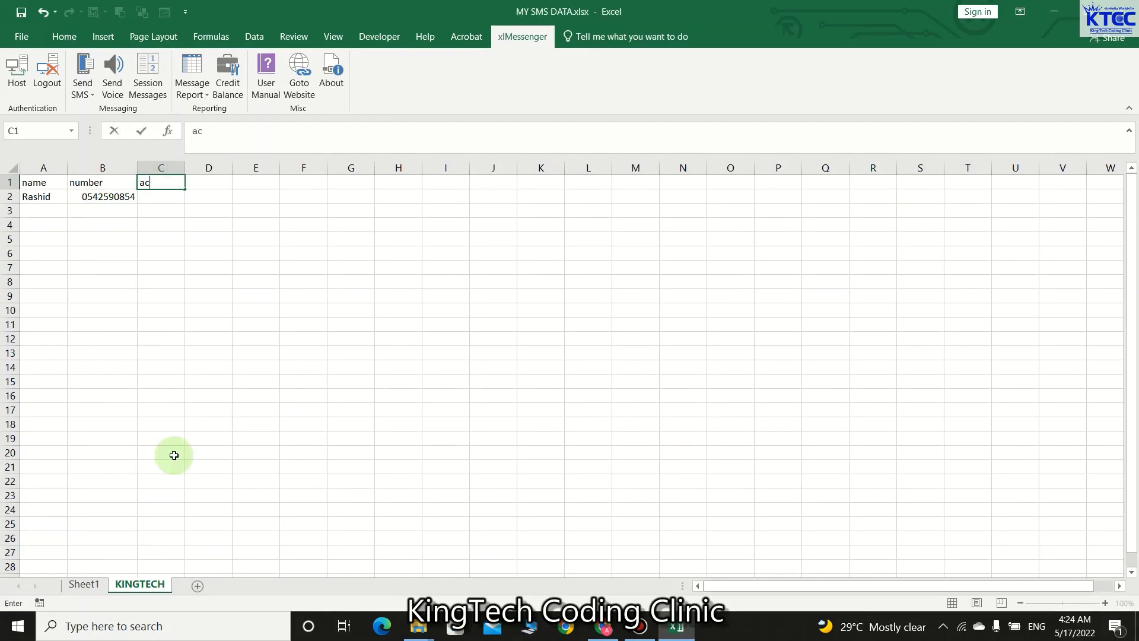
pyautogui.write('balance')
pyautogui.click(219, 420)
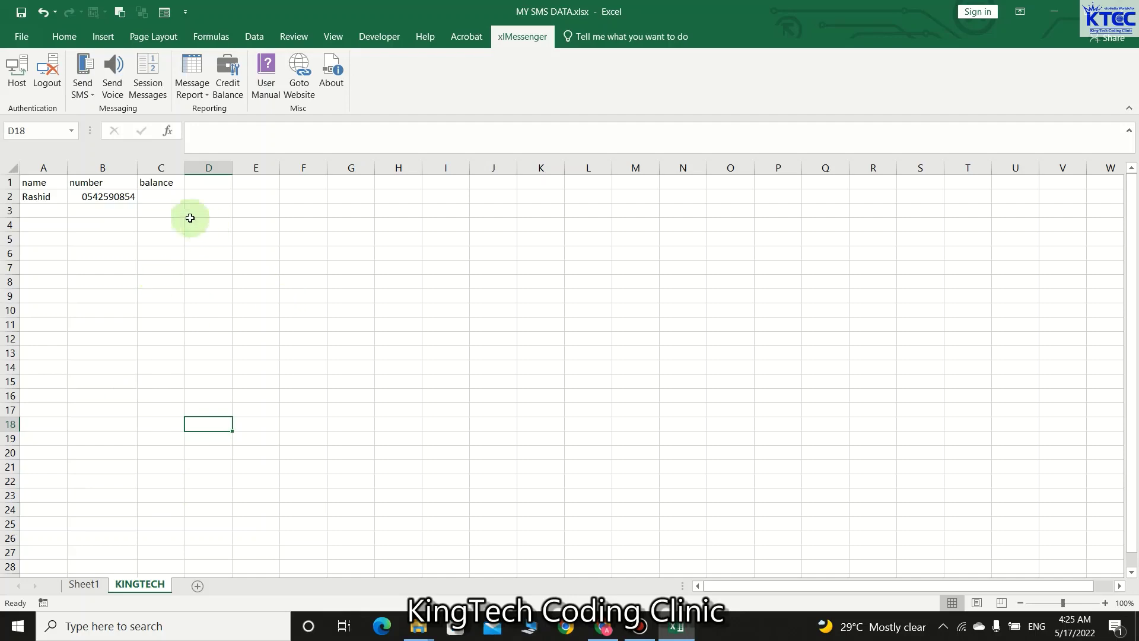
pyautogui.click(171, 197)
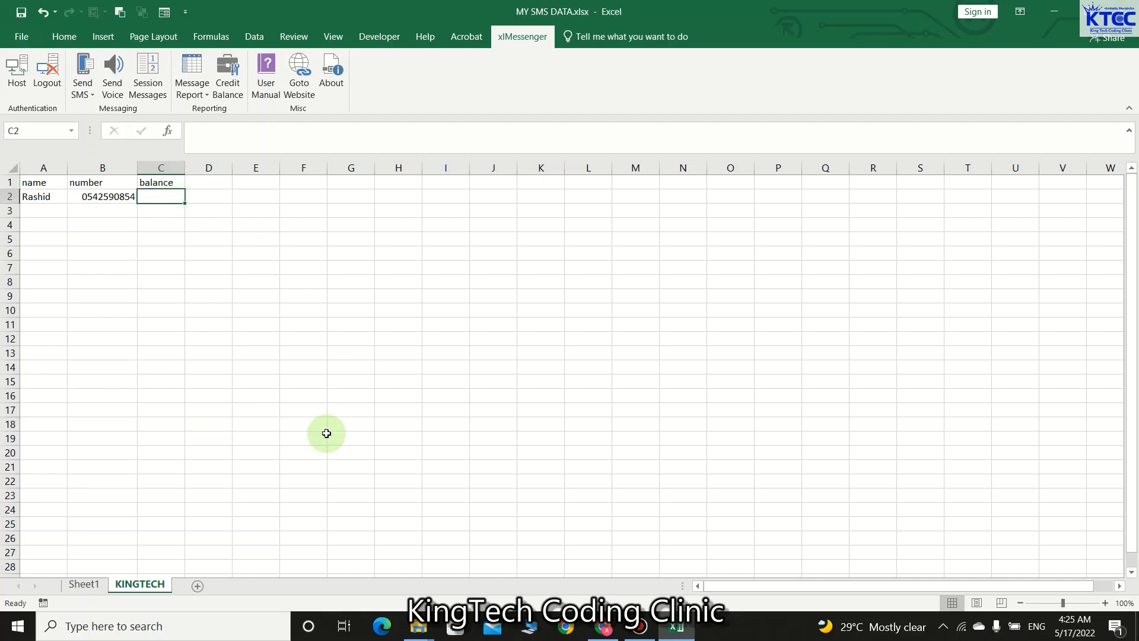
pyautogui.write('100')
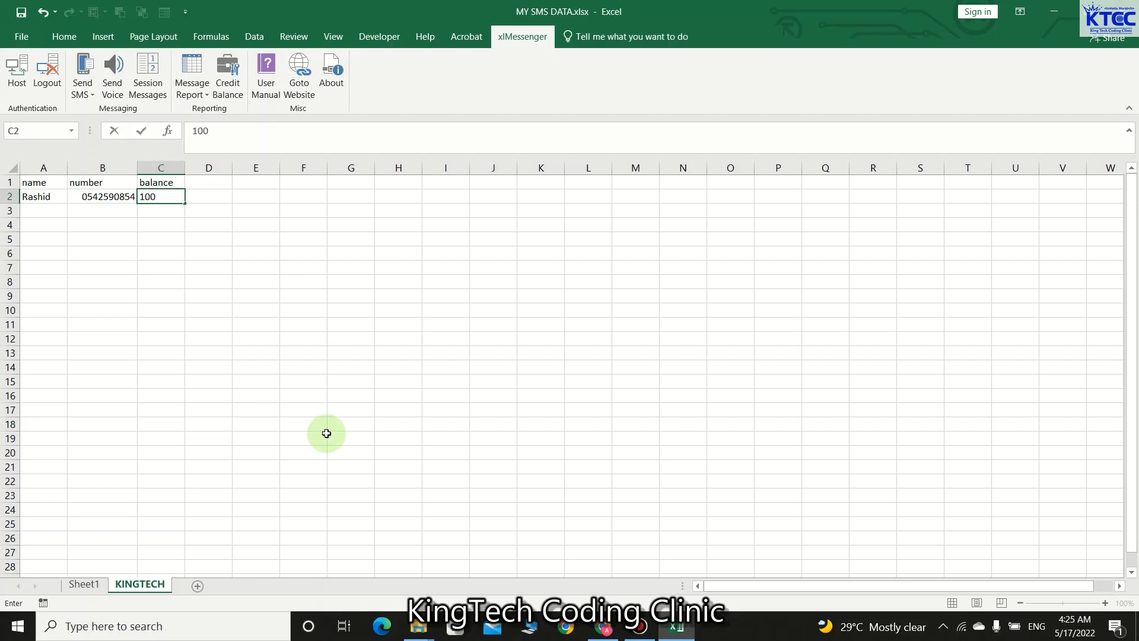
pyautogui.click(326, 434)
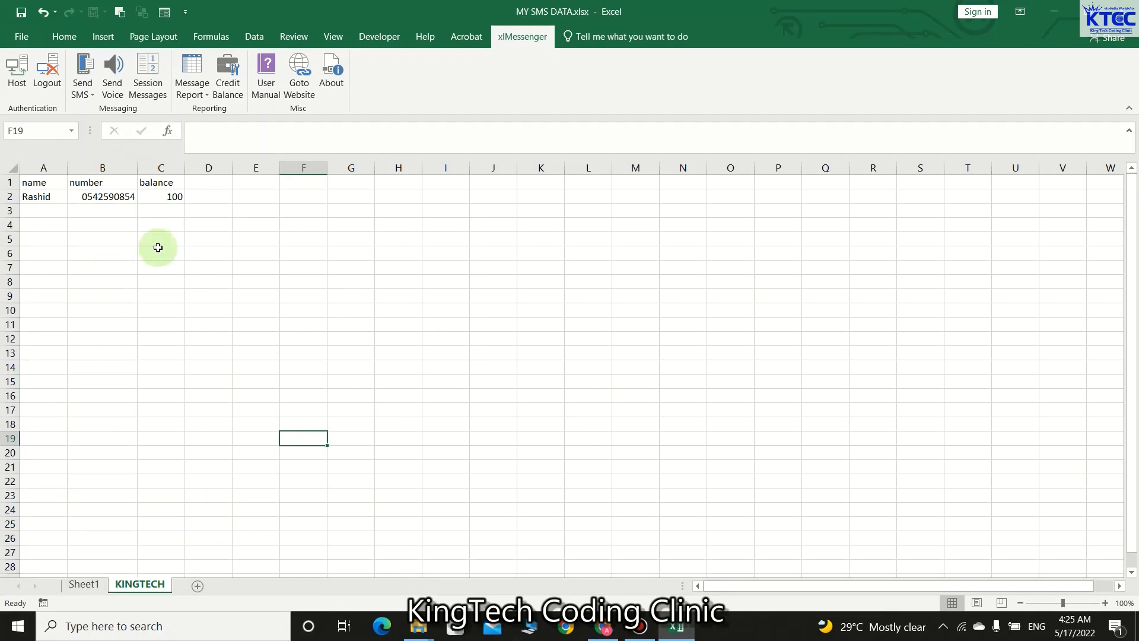
# - Write 'Hi{$name}, Your account balance as at 16th of May, 2022 is GHC{$balance}' and turn on Personalise
pyautogui.click(90, 93)
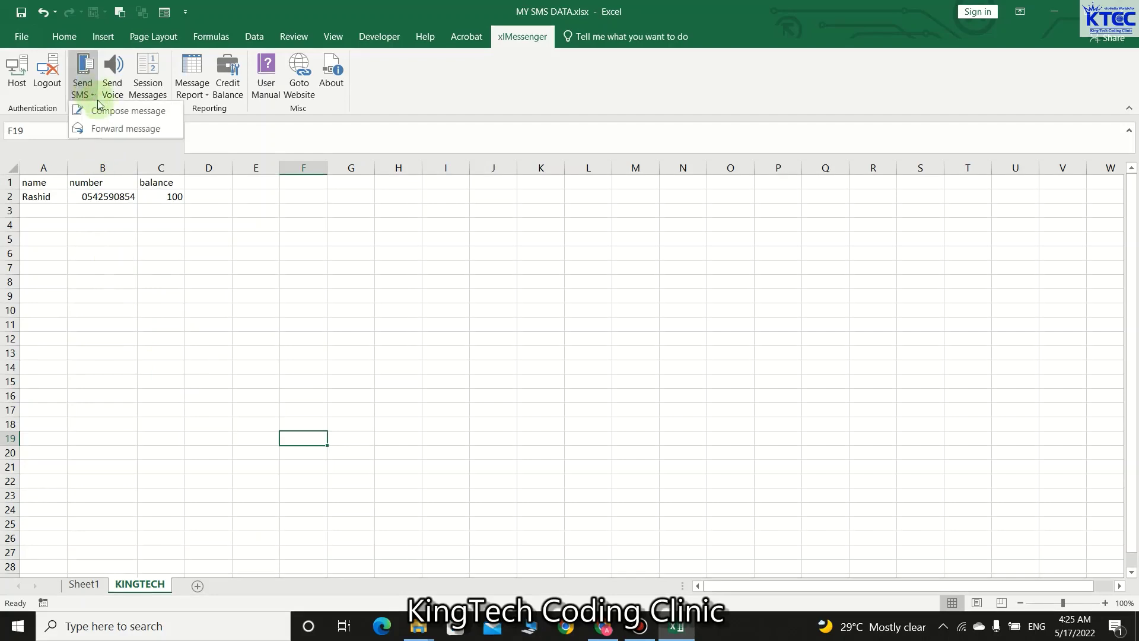
pyautogui.click(109, 114)
pyautogui.click(481, 230)
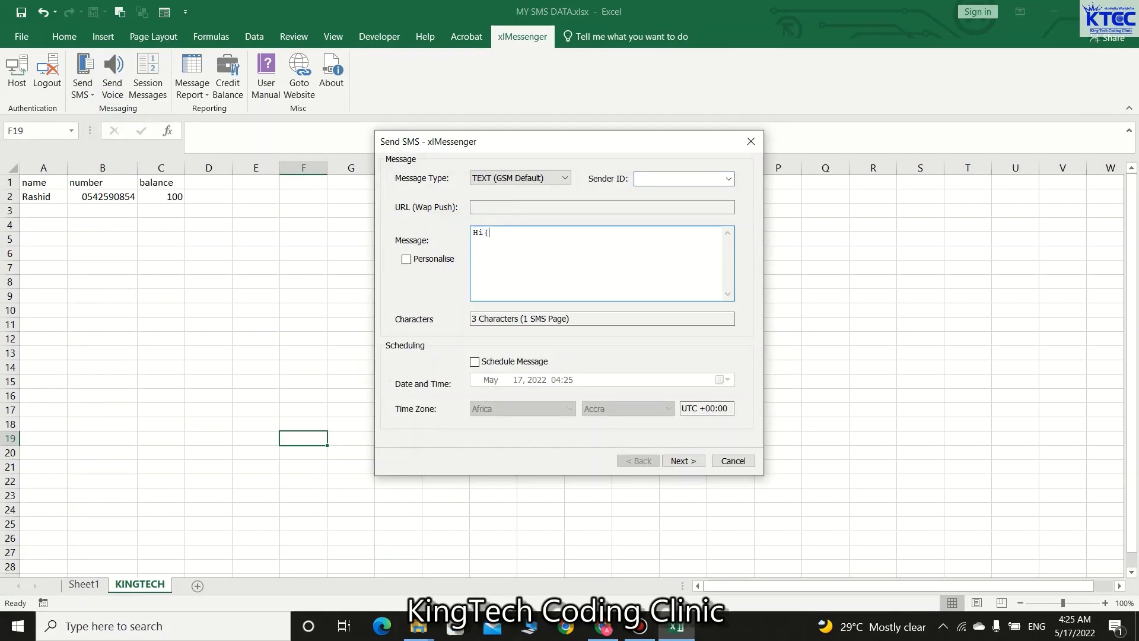
pyautogui.write('Hi{$name},')
pyautogui.press('Return')
pyautogui.press('Return')
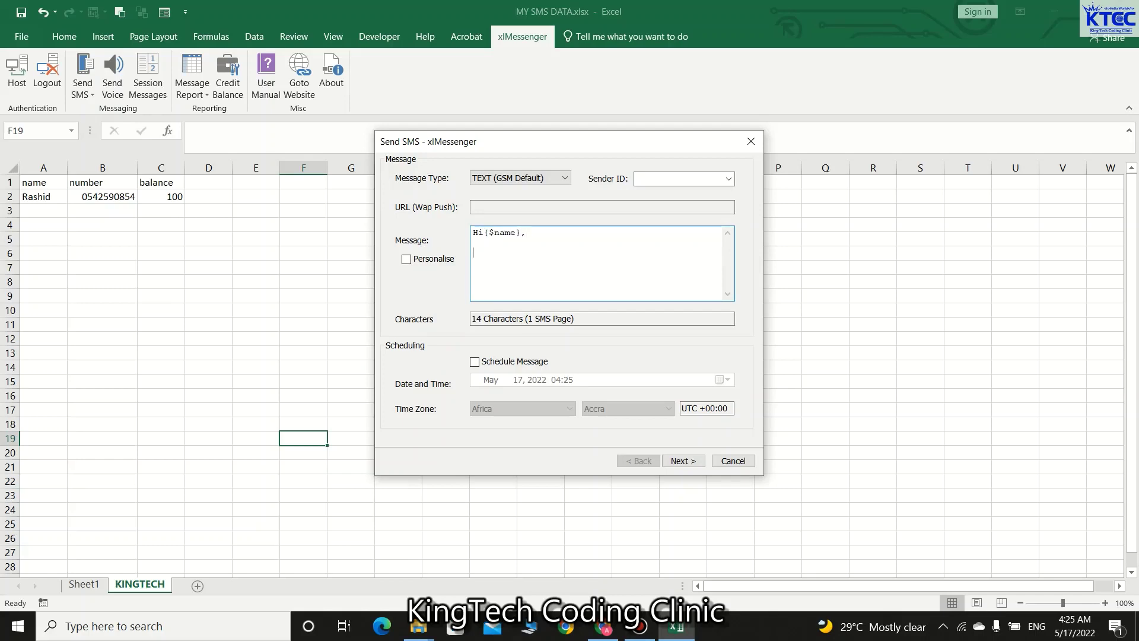
pyautogui.write('You ')
pyautogui.write('r')
pyautogui.write('curen')
pyautogui.press('BackSpace')
pyautogui.press('BackSpace')
pyautogui.press('BackSpace')
pyautogui.press('BackSpace')
pyautogui.press('BackSpace')
pyautogui.write('account balance as at 16')
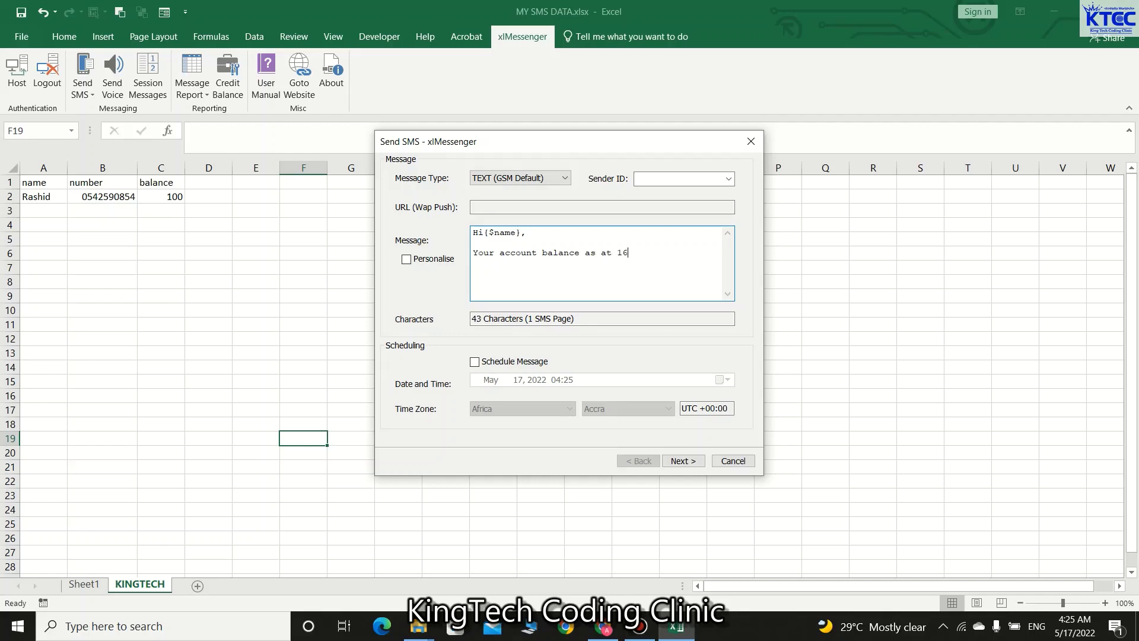
pyautogui.write('th of May, 2022 is GHC{$')
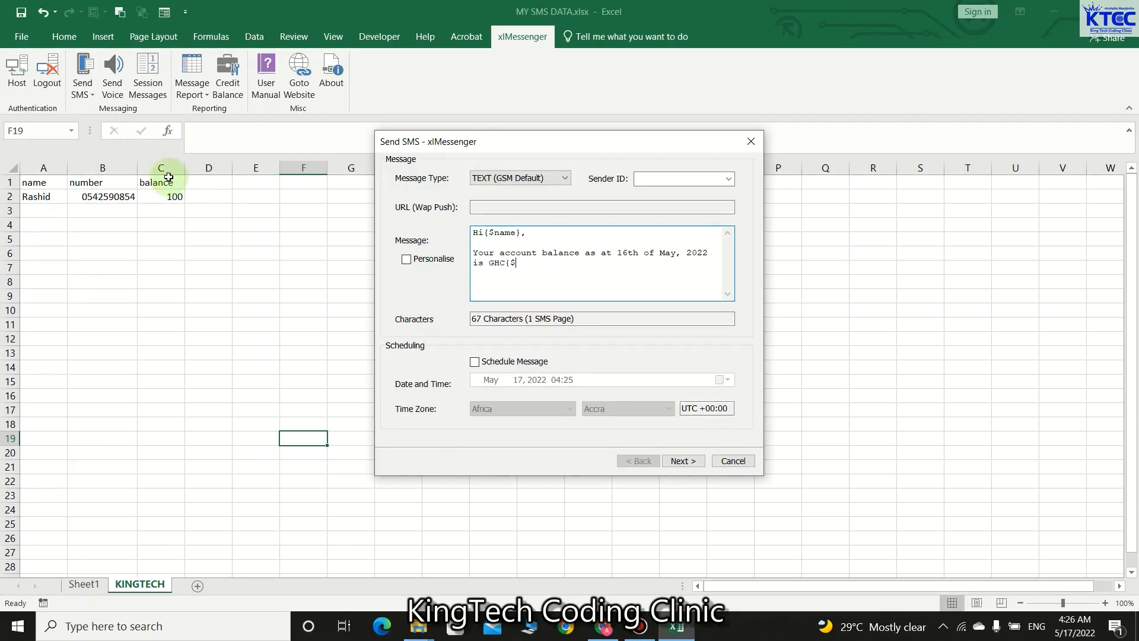
pyautogui.write('ba')
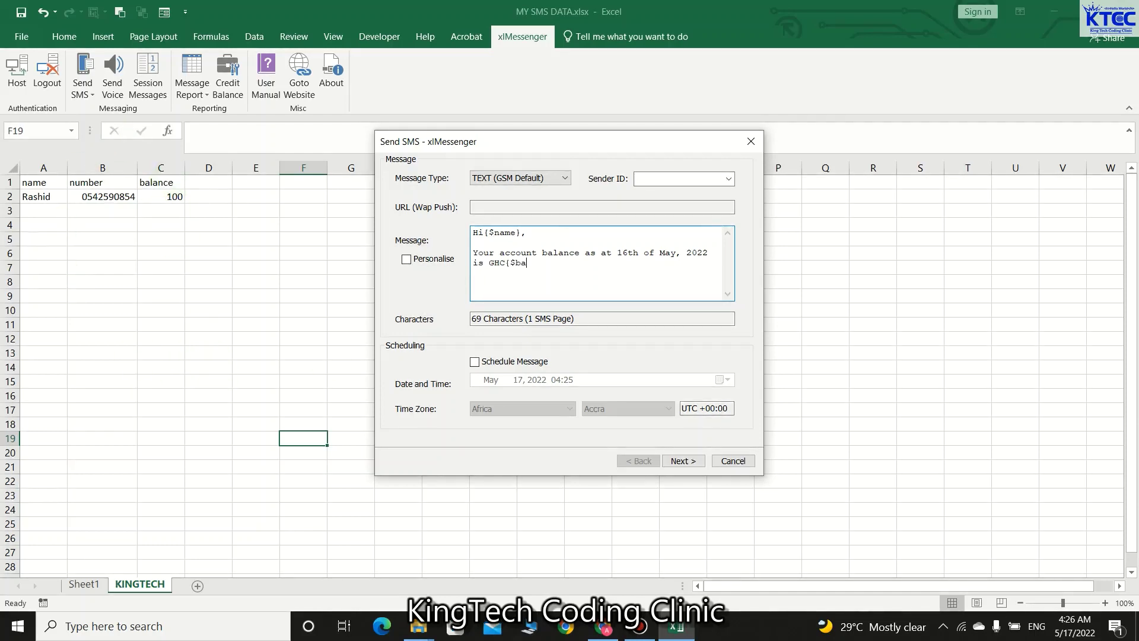
pyautogui.write('lance}')
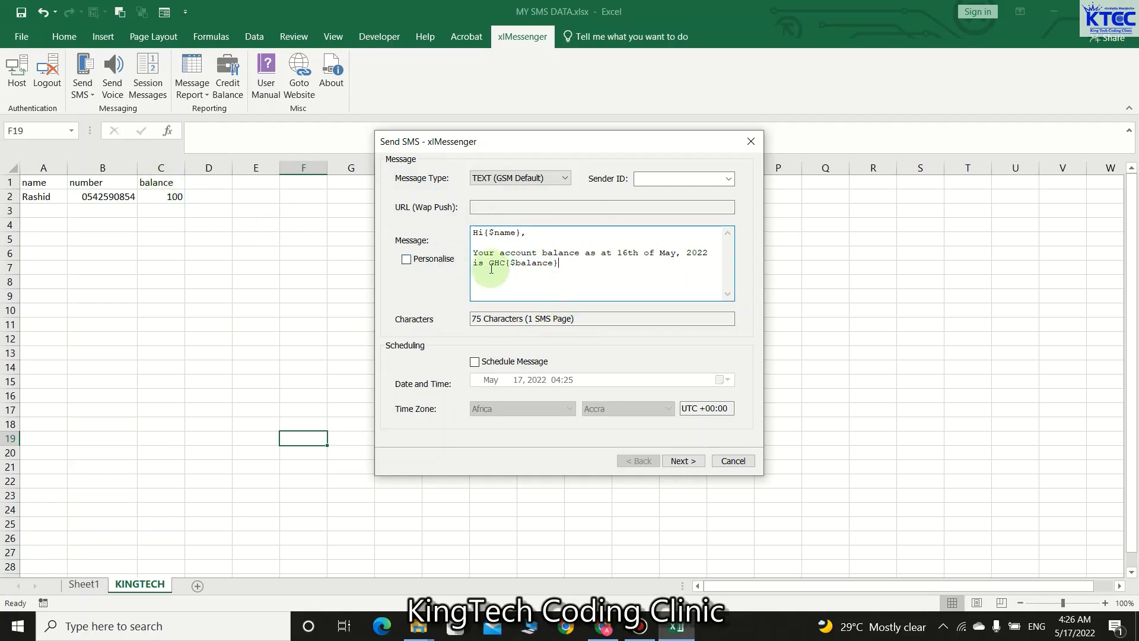
pyautogui.click(406, 260)
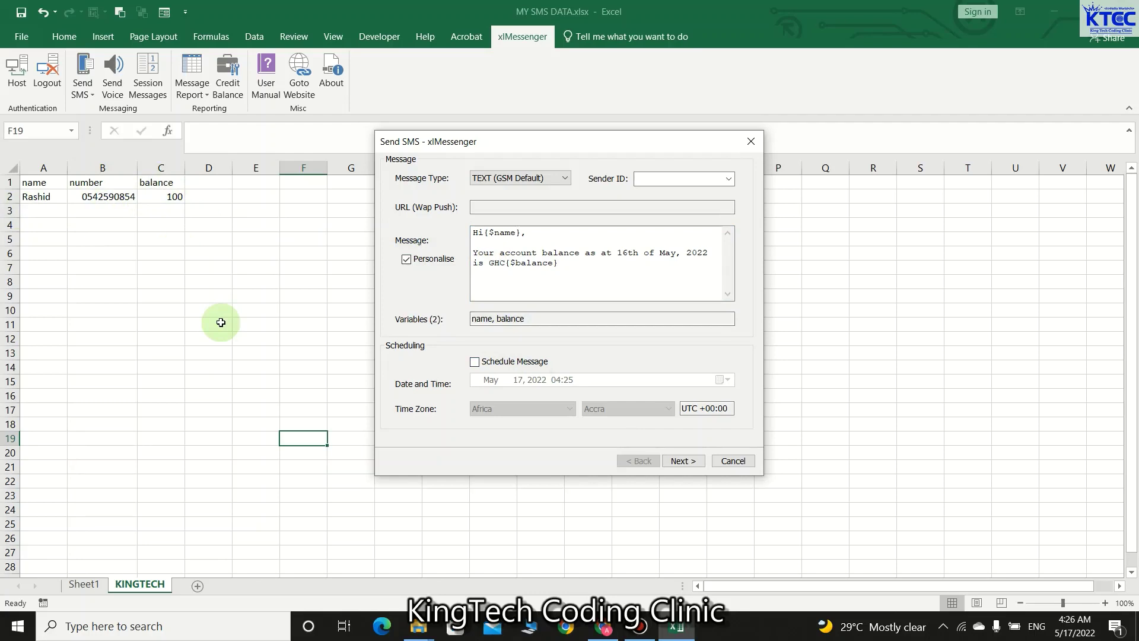
# - Set the sender ID to KTCC and continue to the destinations page
pyautogui.click(727, 177)
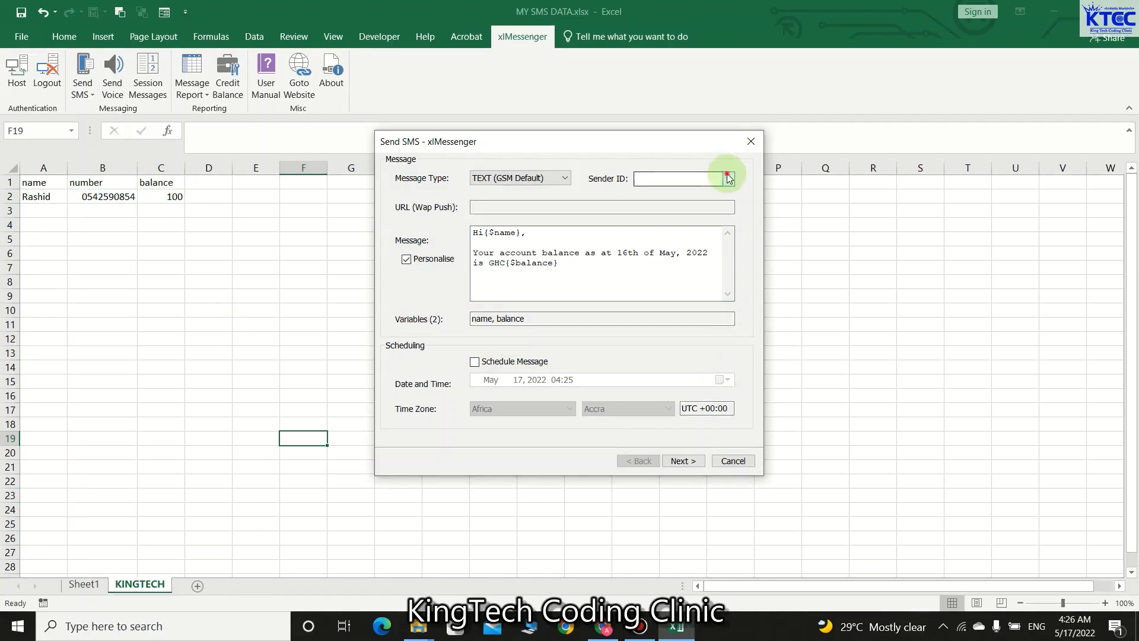
pyautogui.click(660, 192)
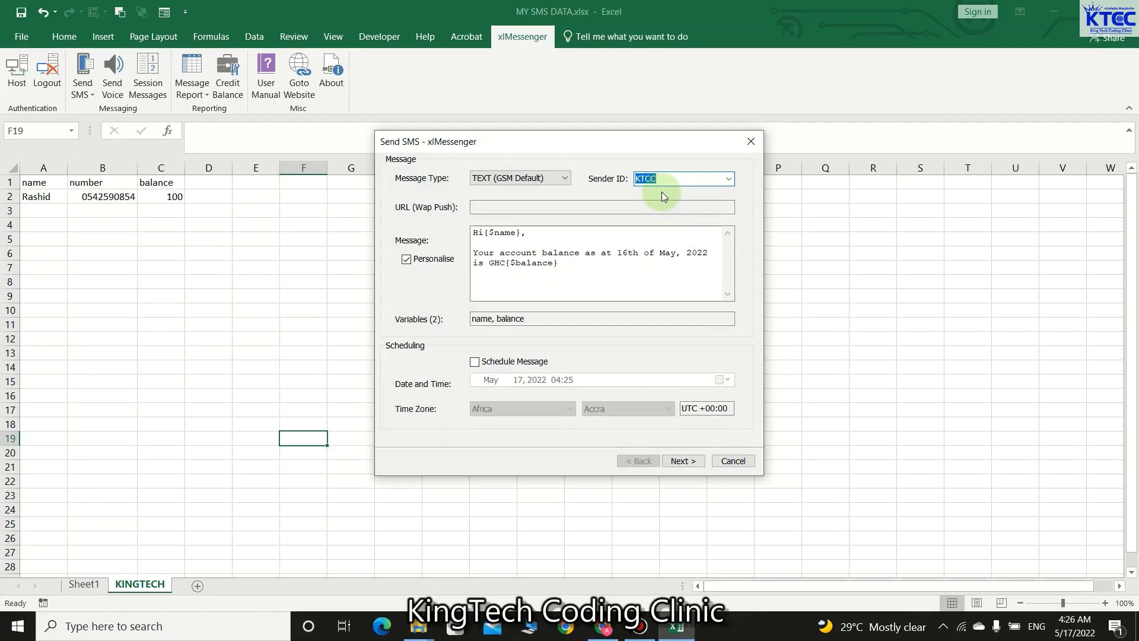
pyautogui.click(693, 462)
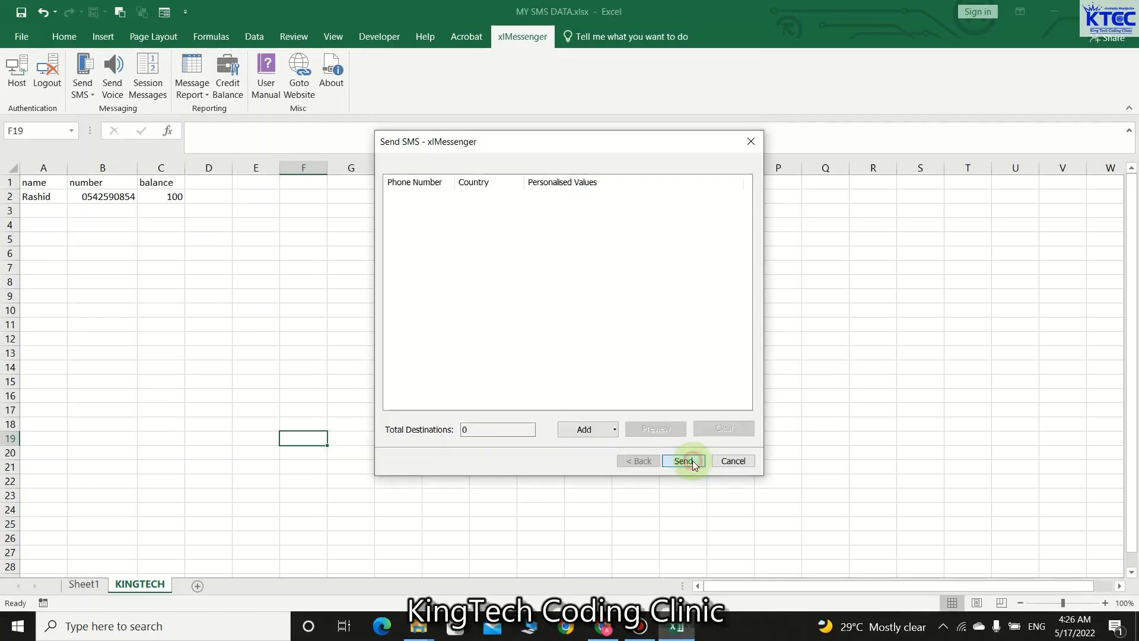
pyautogui.click(614, 427)
# - Add destinations from the sheet, mapping Phone Number to column B, name to A and balance to C
pyautogui.click(604, 445)
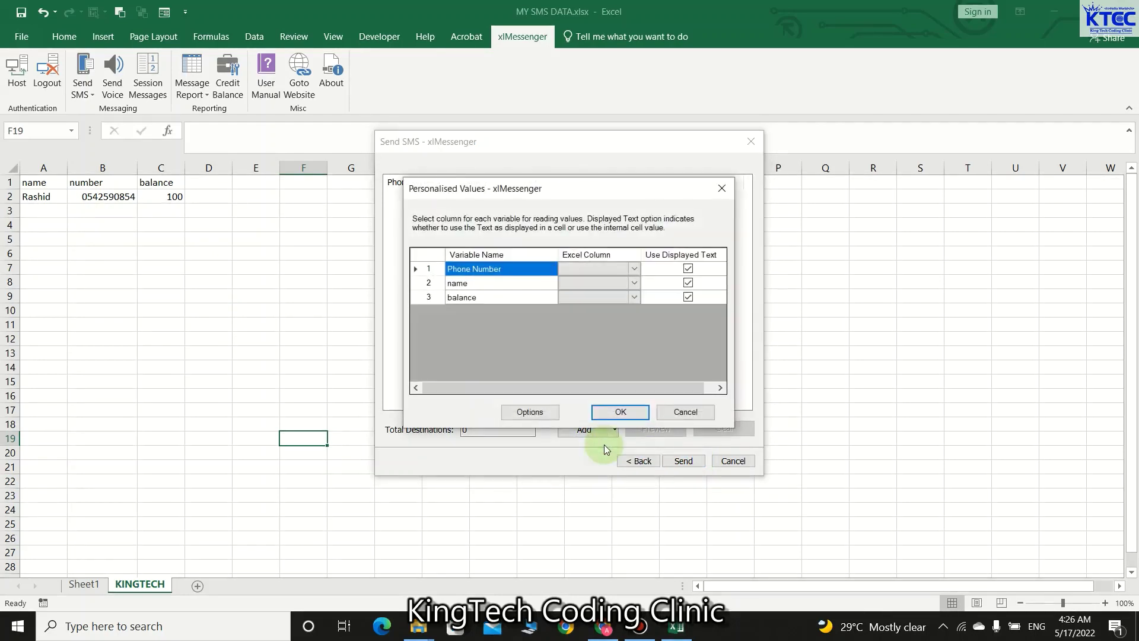
pyautogui.click(634, 269)
pyautogui.click(635, 269)
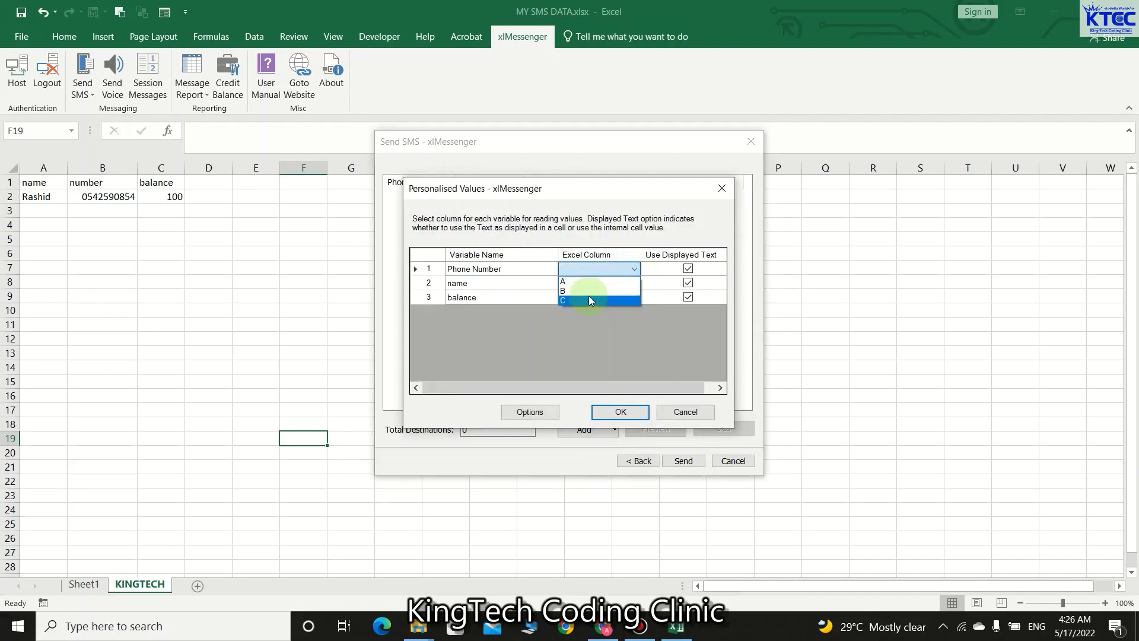
pyautogui.click(589, 294)
pyautogui.click(634, 284)
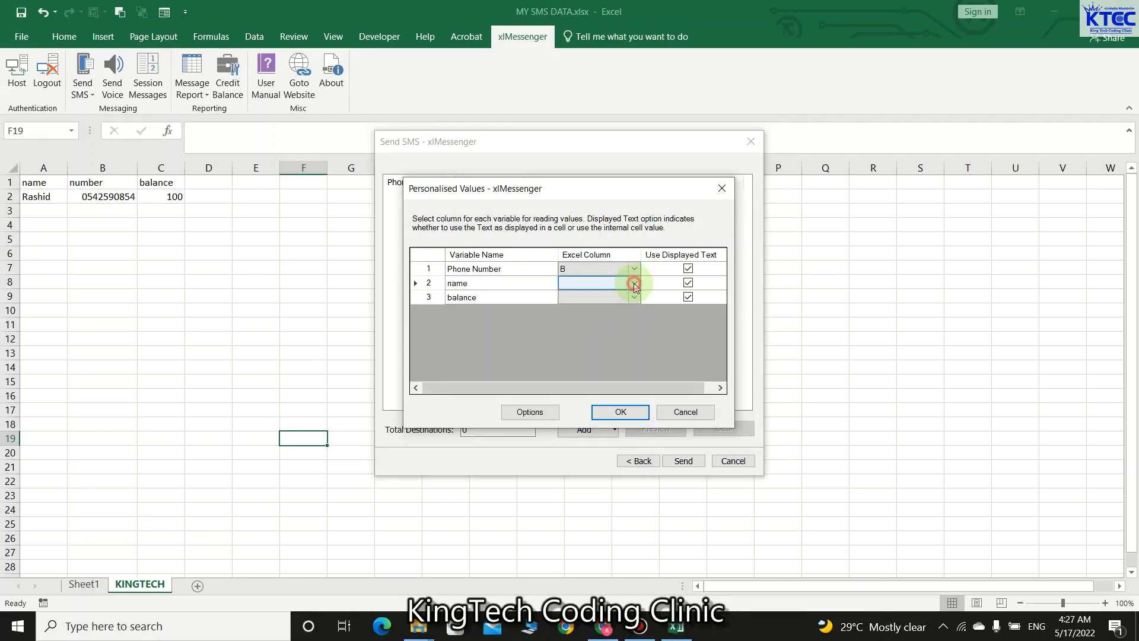
pyautogui.click(599, 293)
pyautogui.click(635, 297)
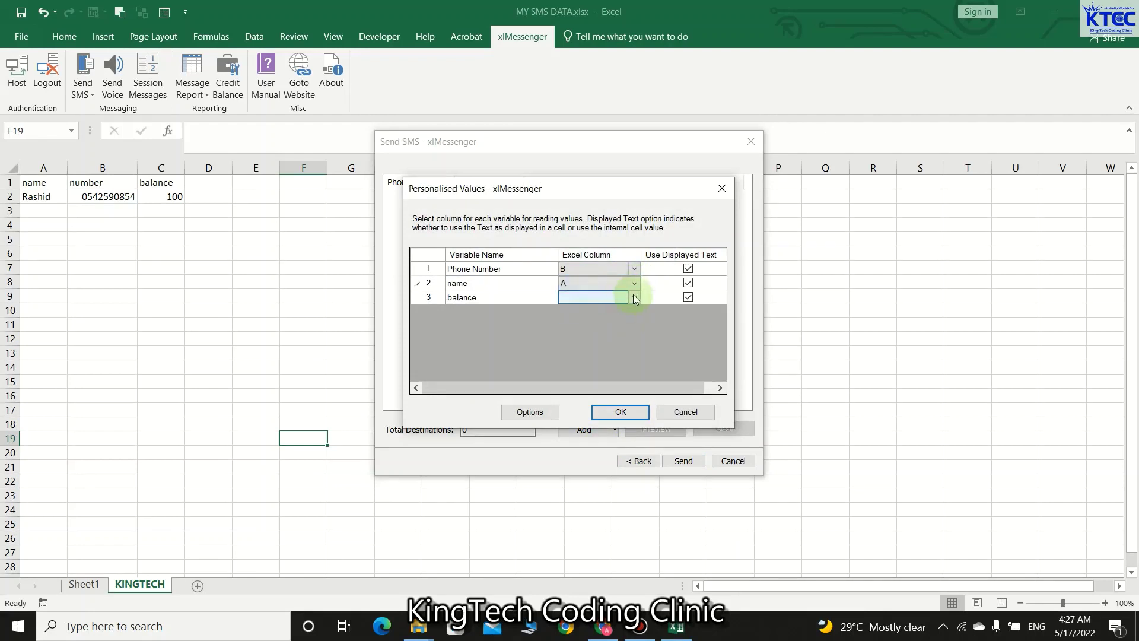
pyautogui.click(635, 296)
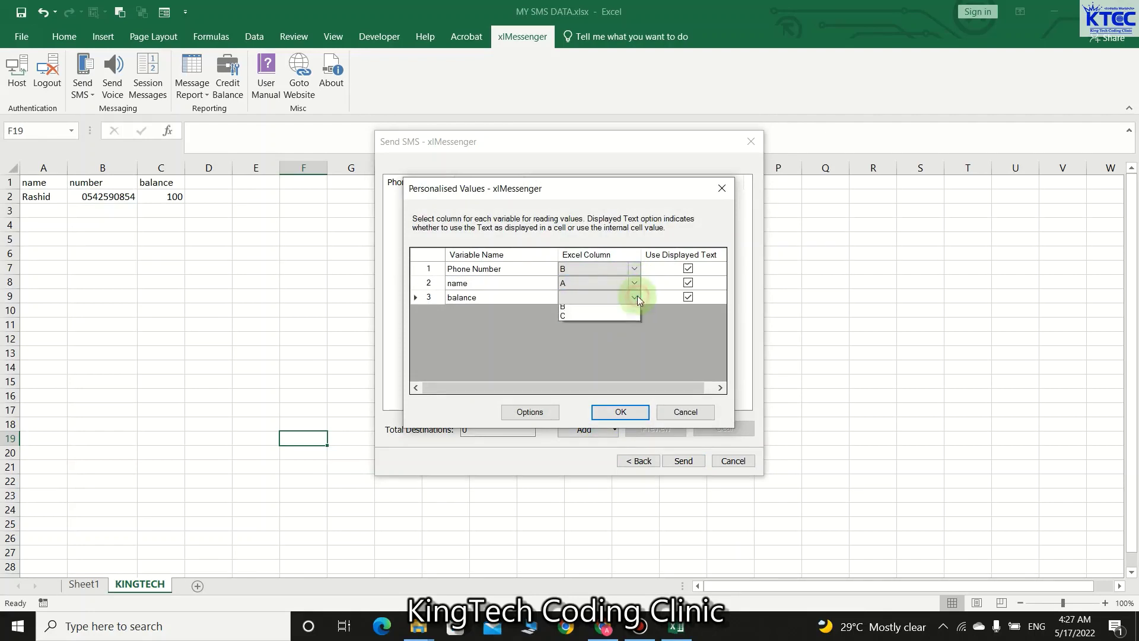
pyautogui.click(583, 327)
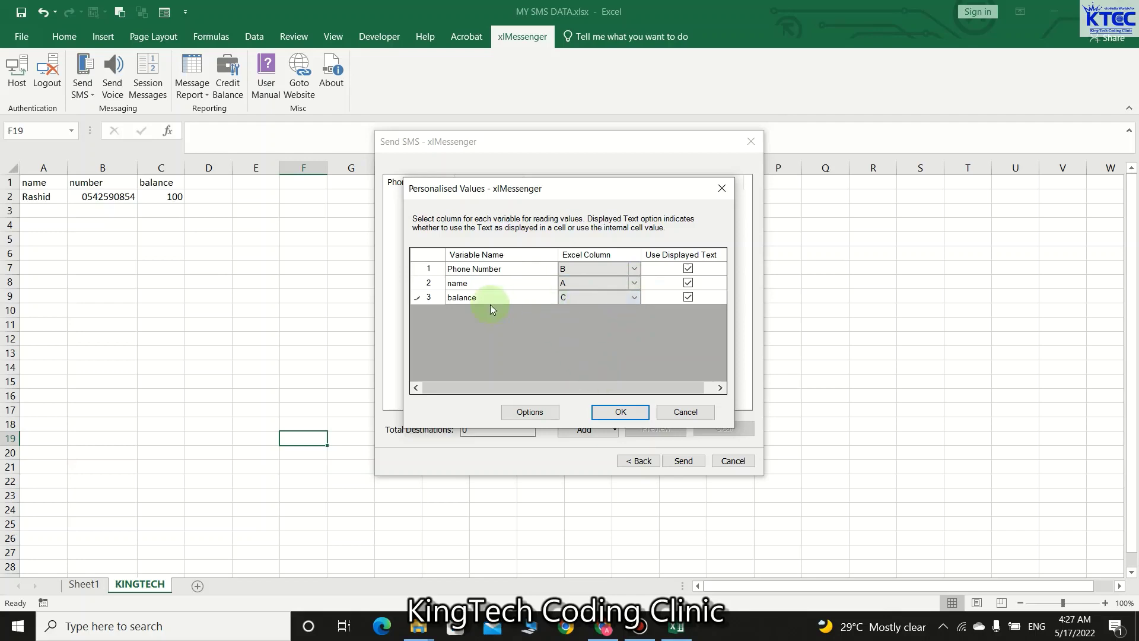
pyautogui.click(621, 412)
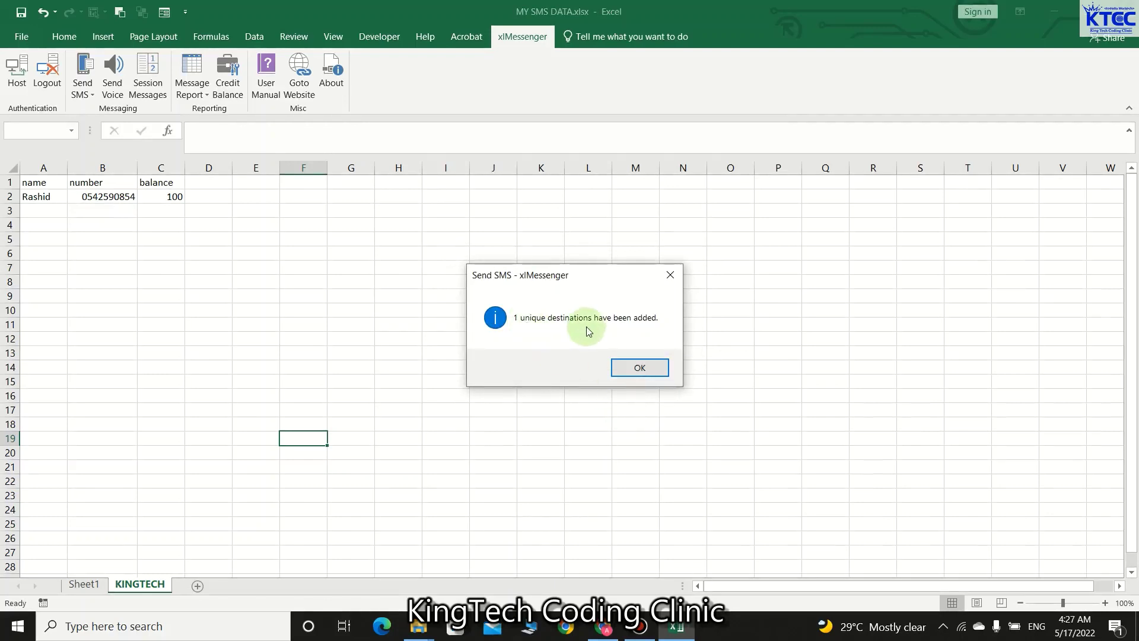
# - Acknowledge the destinations-added notice and send the balance SMS, which is logged in Sheet5
pyautogui.click(651, 365)
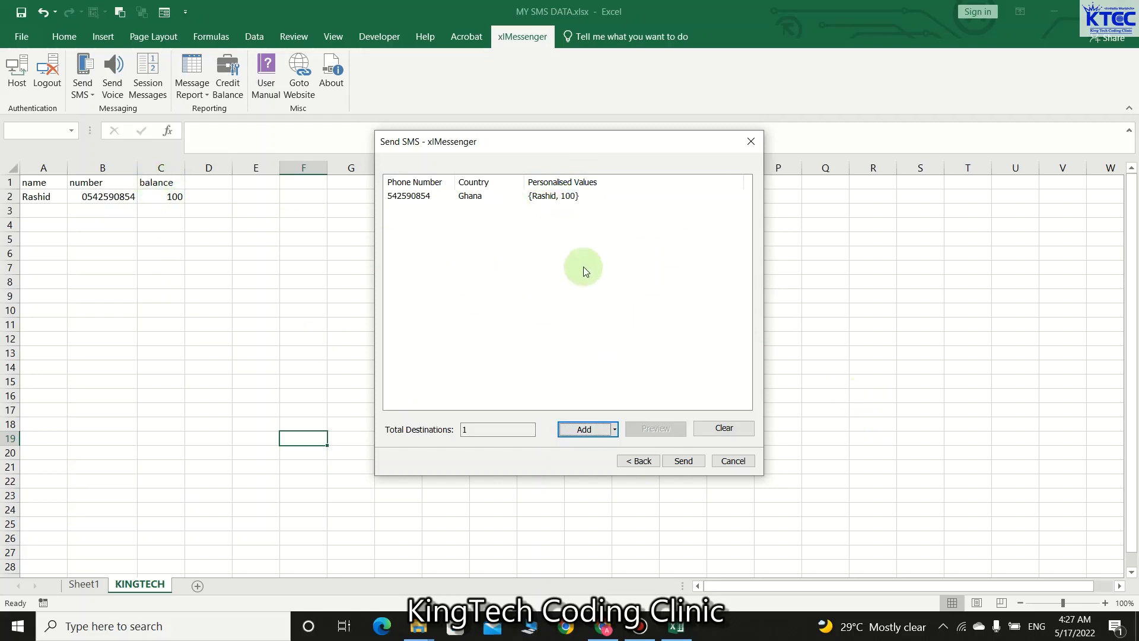
pyautogui.click(682, 462)
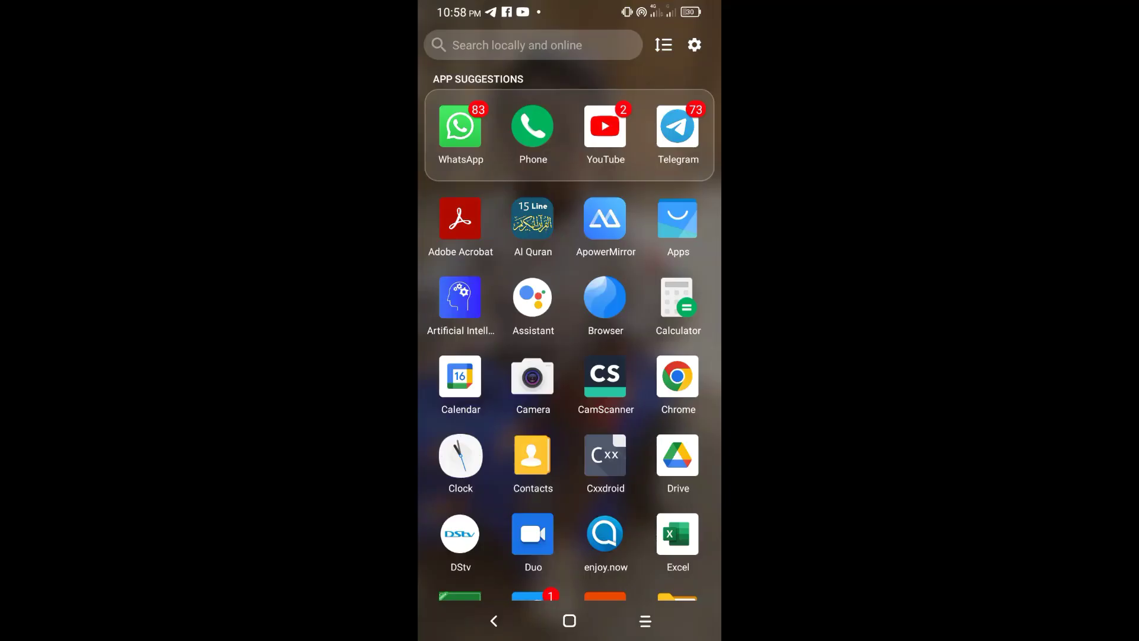
# - On the phone, go back to the home screen and launch Messages
pyautogui.scroll(-10, 570, 332)
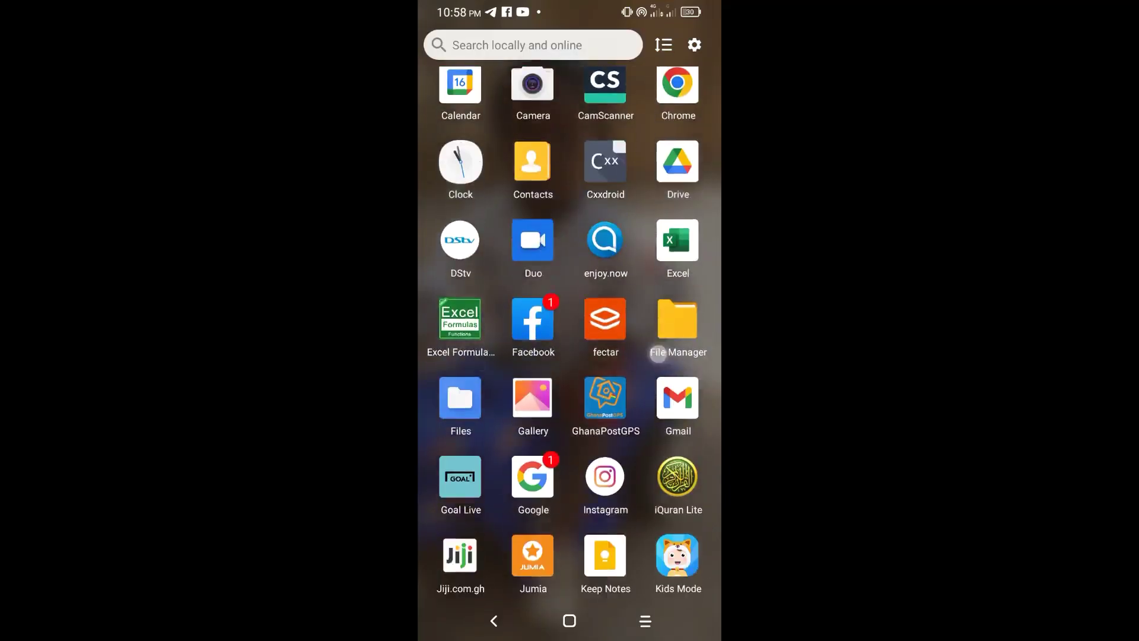
pyautogui.scroll(6, 570, 332)
pyautogui.scroll(5, 569, 332)
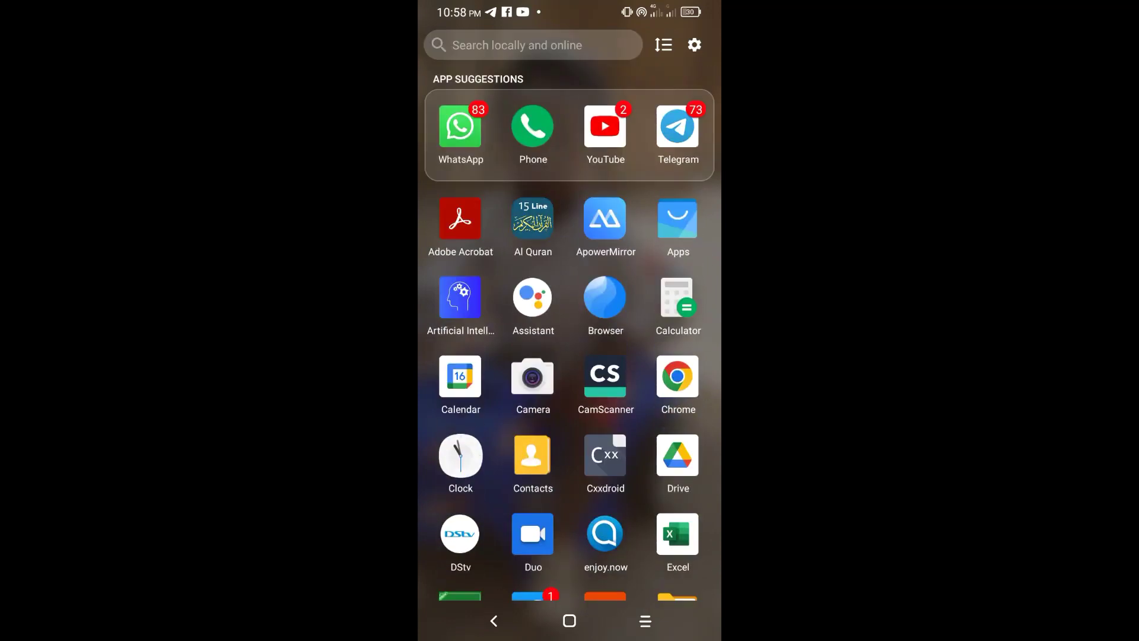
pyautogui.scroll(-10, 570, 333)
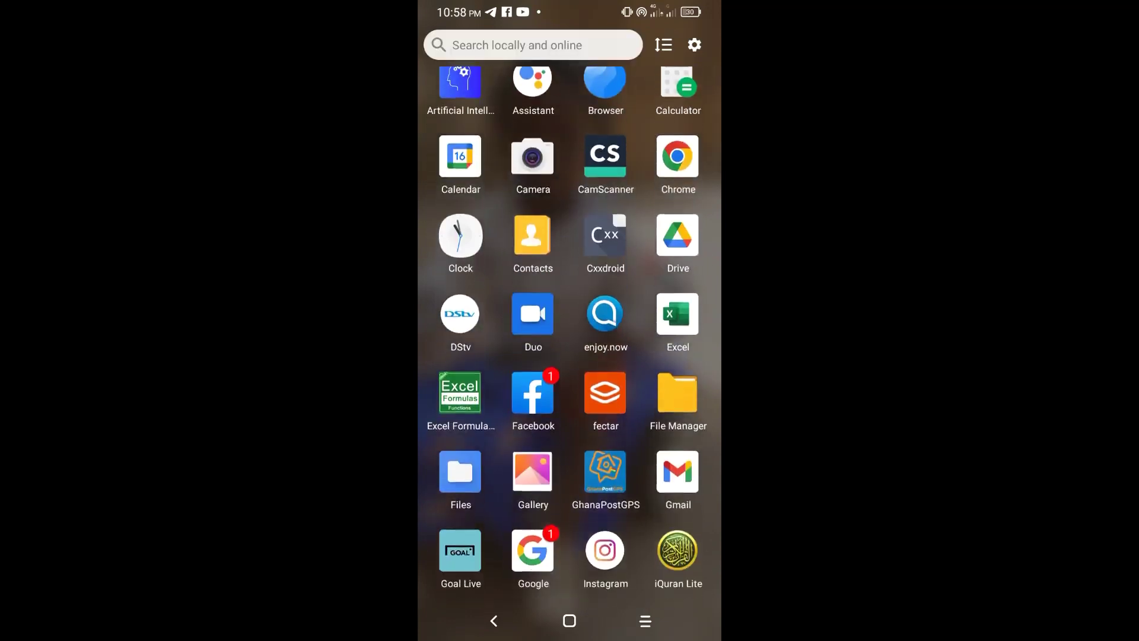
pyautogui.click(492, 617)
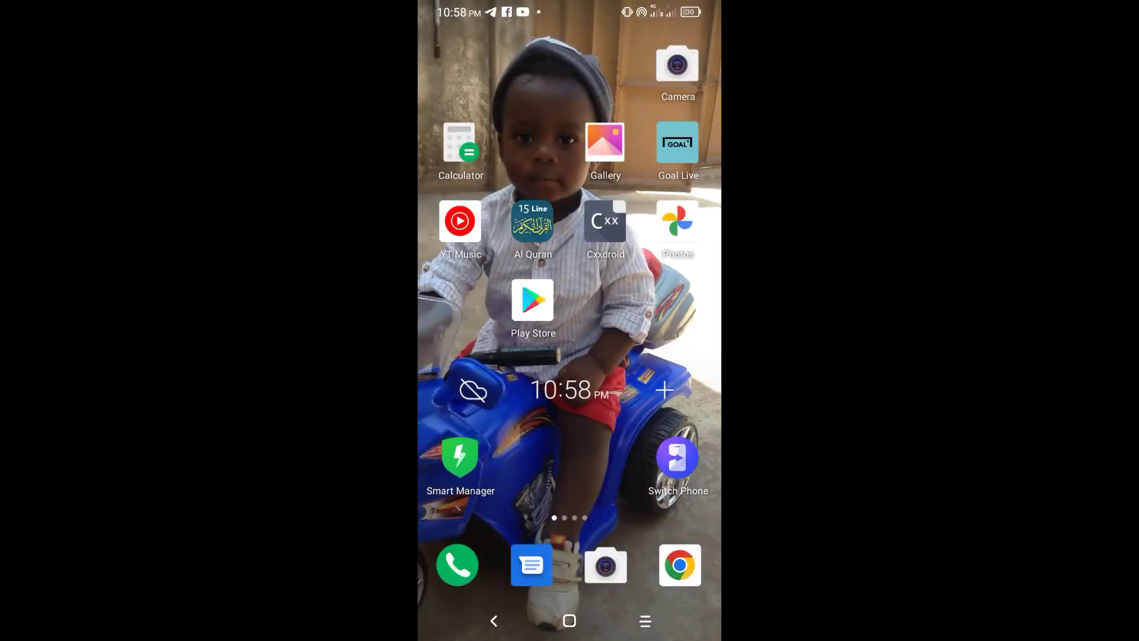
pyautogui.click(538, 569)
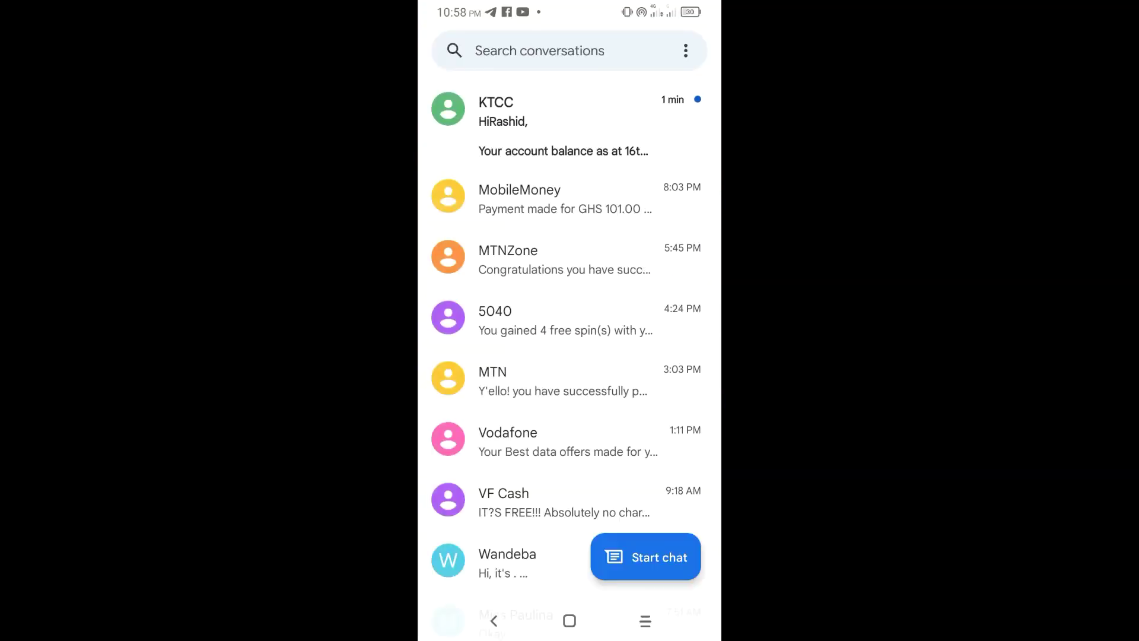
# - Open the KTCC conversation and read the received GHC100 balance message
pyautogui.click(564, 124)
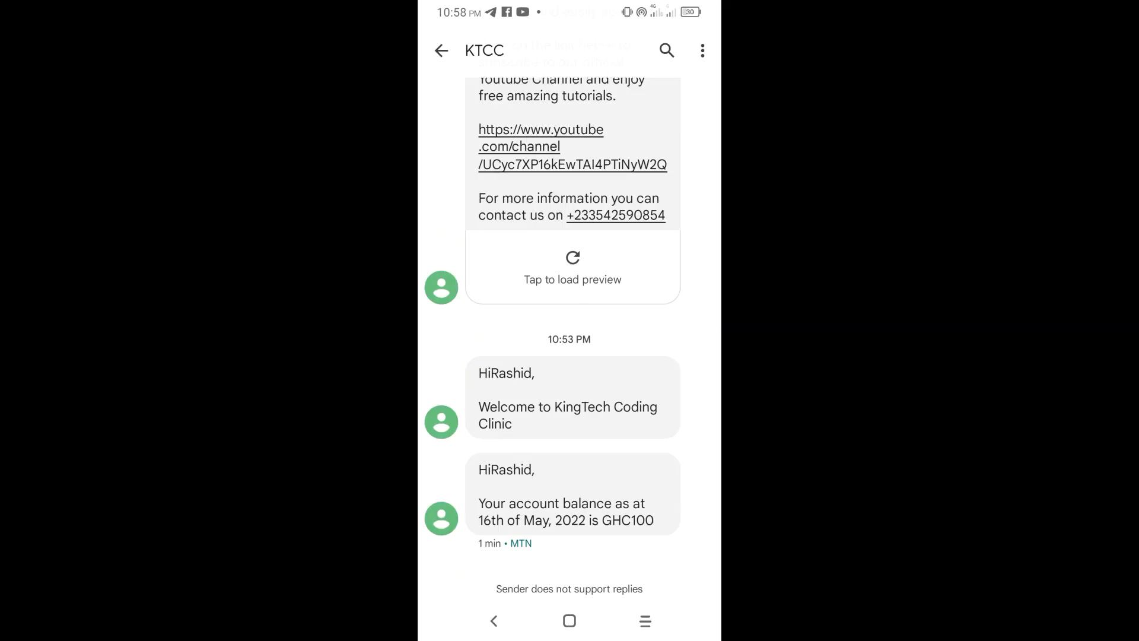
pyautogui.scroll(-2, 641, 269)
pyautogui.scroll(-2, 625, 333)
pyautogui.scroll(3, 661, 376)
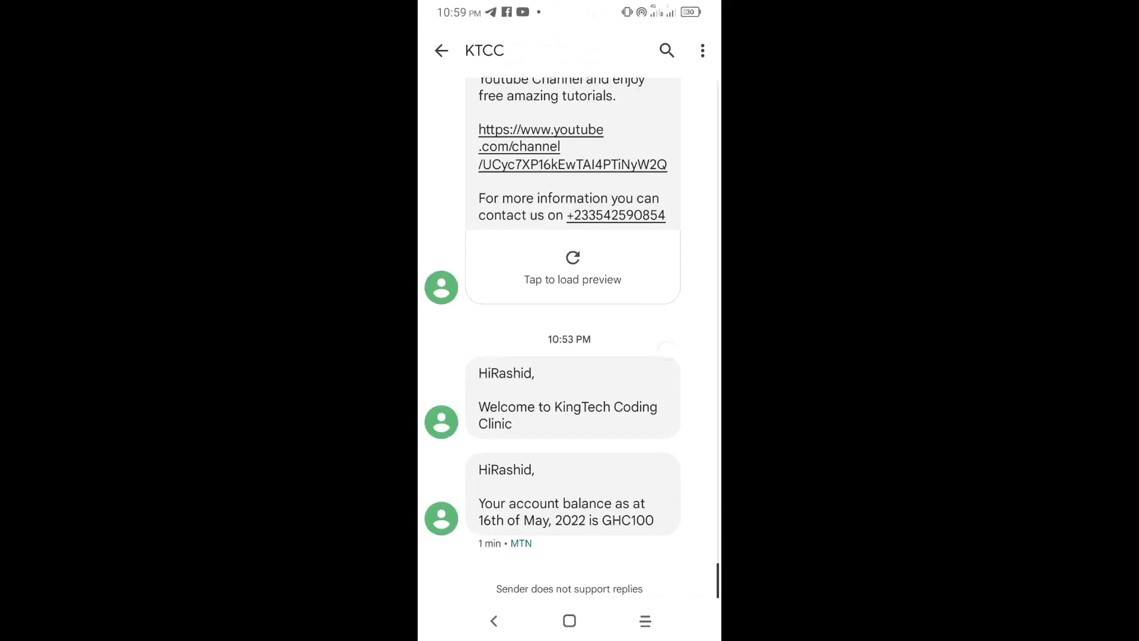
pyautogui.scroll(-3, 649, 474)
pyautogui.scroll(10, 652, 347)
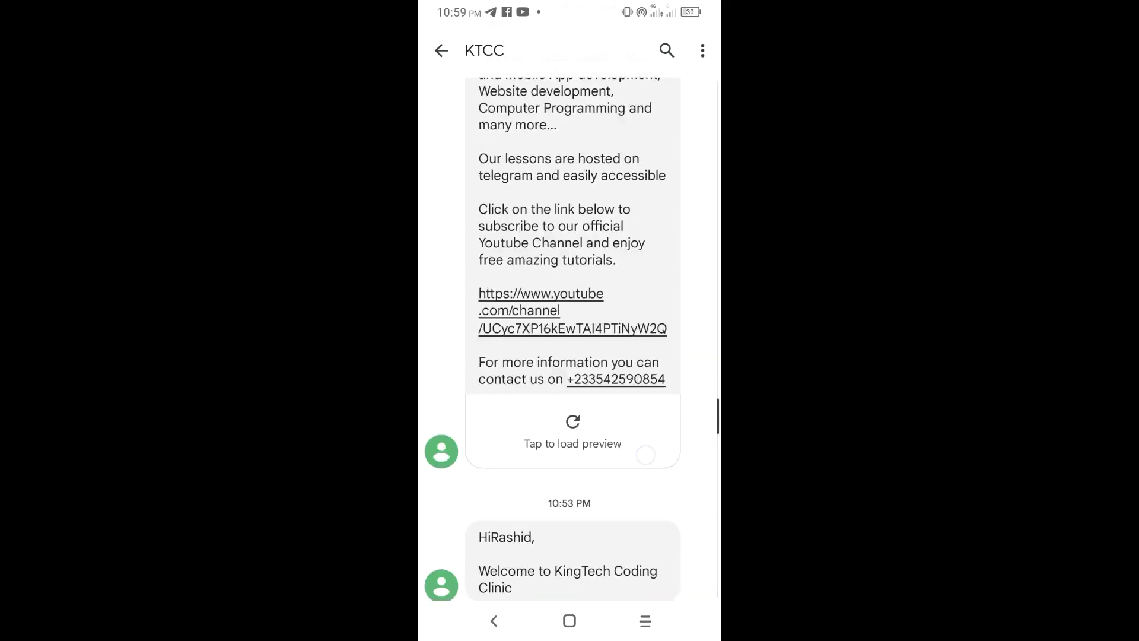
pyautogui.scroll(10, 653, 347)
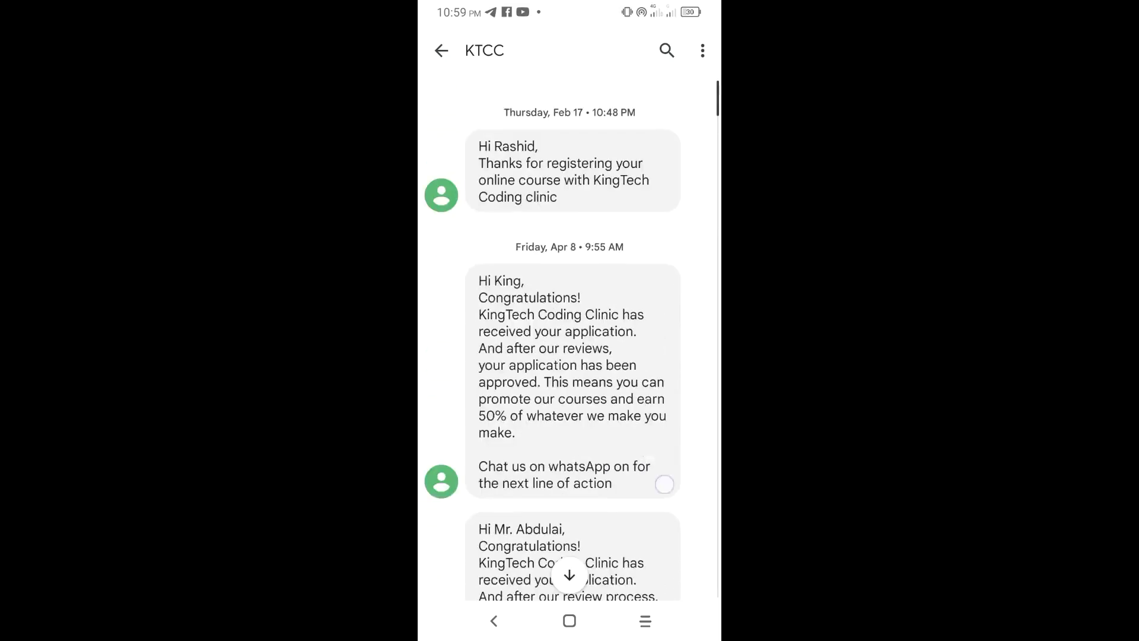
pyautogui.scroll(-15, 693, 310)
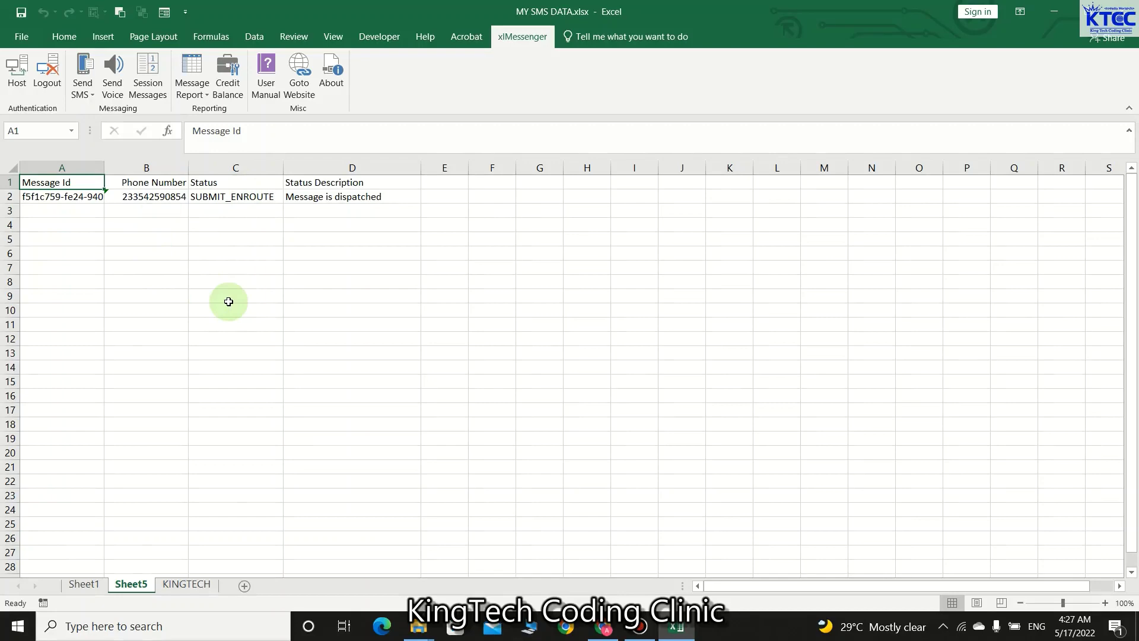
# - Switch between the Sheet1 and KINGTECH tabs, ending on Sheet1's NAMES and CONTACT list
pyautogui.click(77, 584)
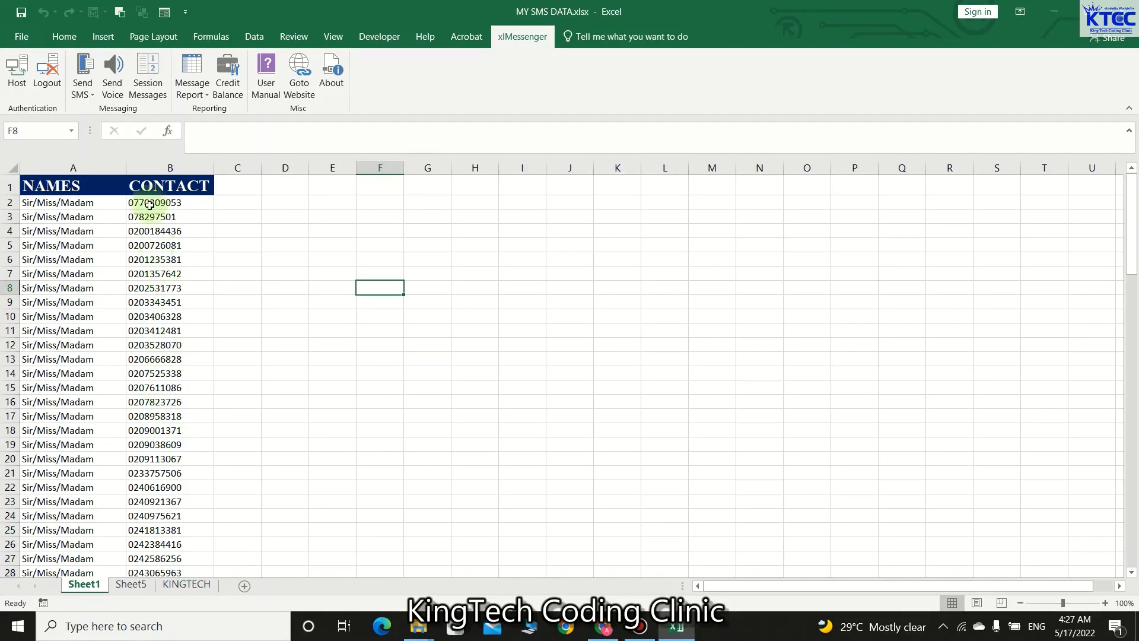
pyautogui.click(181, 585)
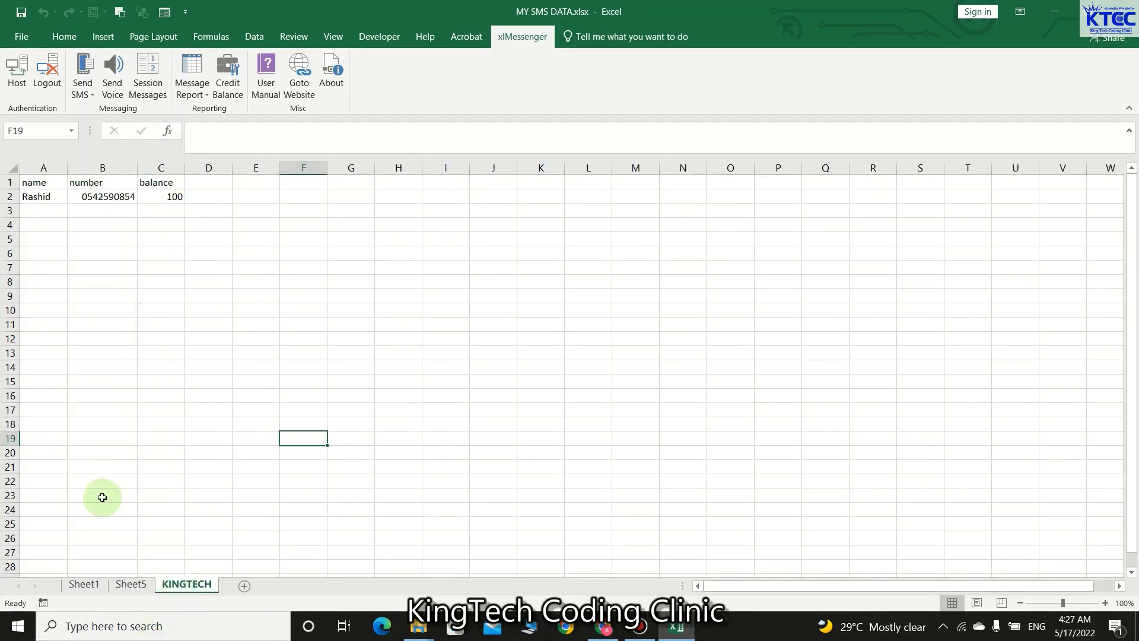
pyautogui.click(85, 585)
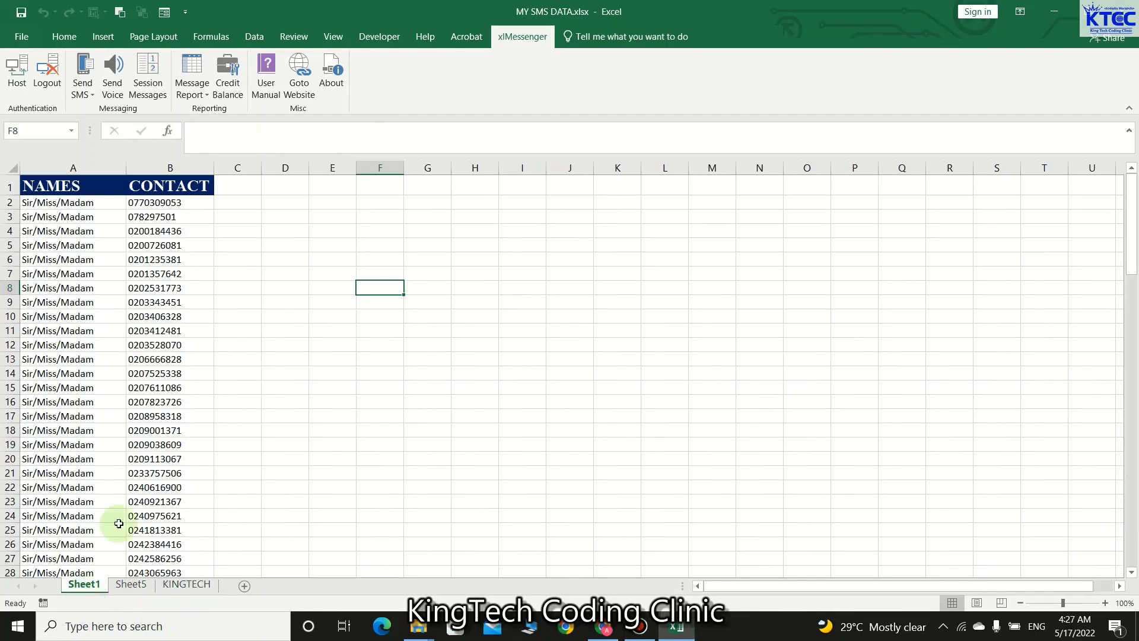
pyautogui.click(185, 584)
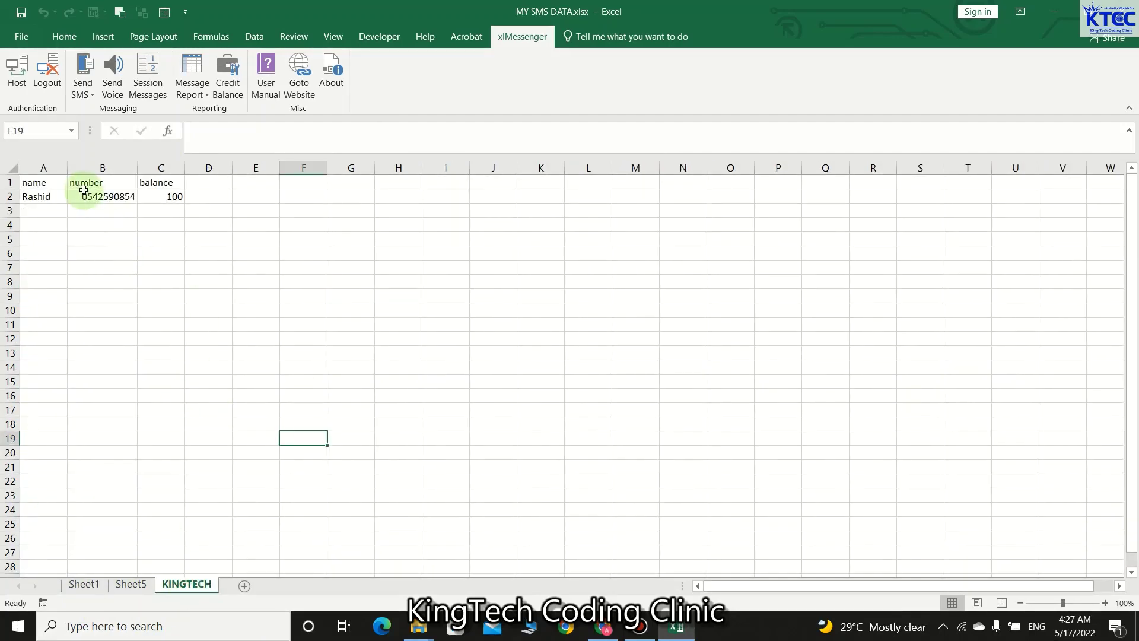
pyautogui.click(84, 585)
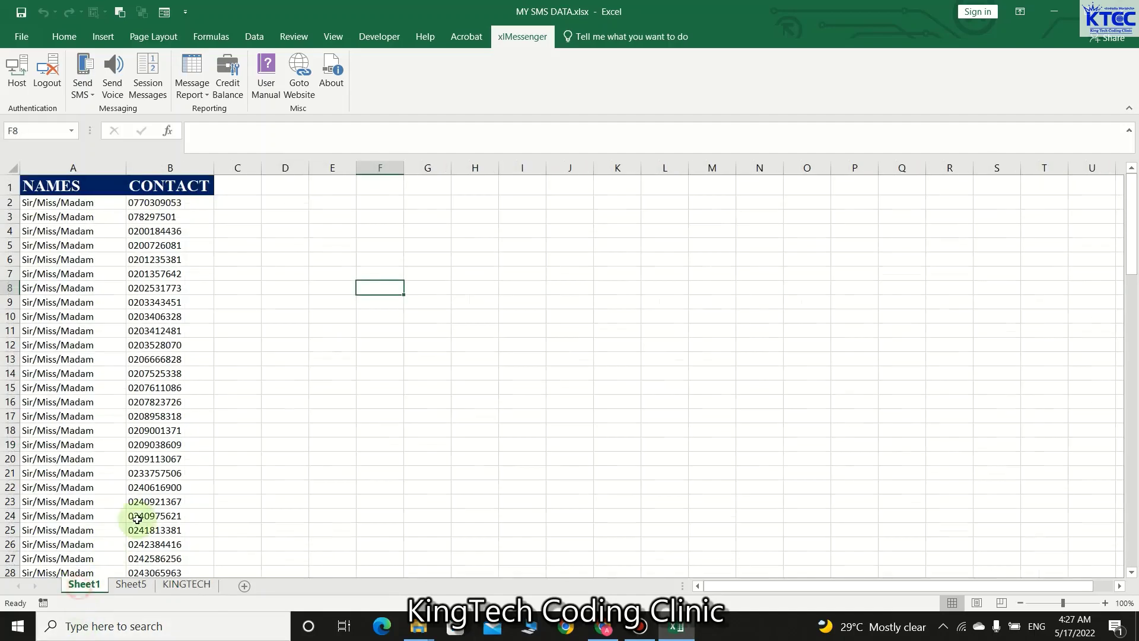